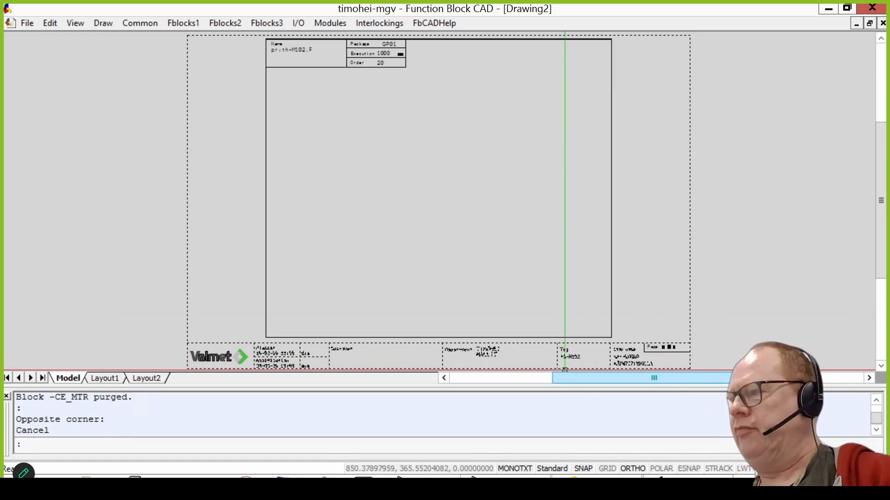
Step: Examine the title block's department, tag and loop name entries for the th-M102 loop
scroll(718, 362, up, 3)
scroll(691, 363, up, 3)
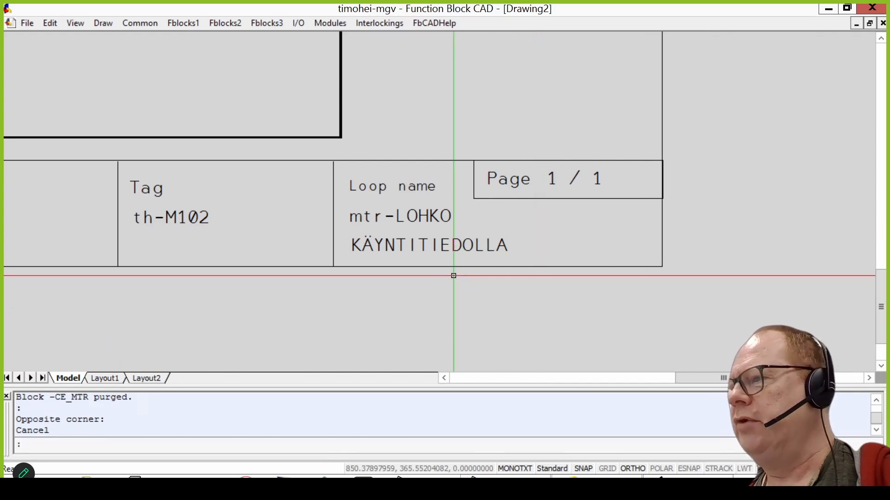
scroll(453, 276, down, 2)
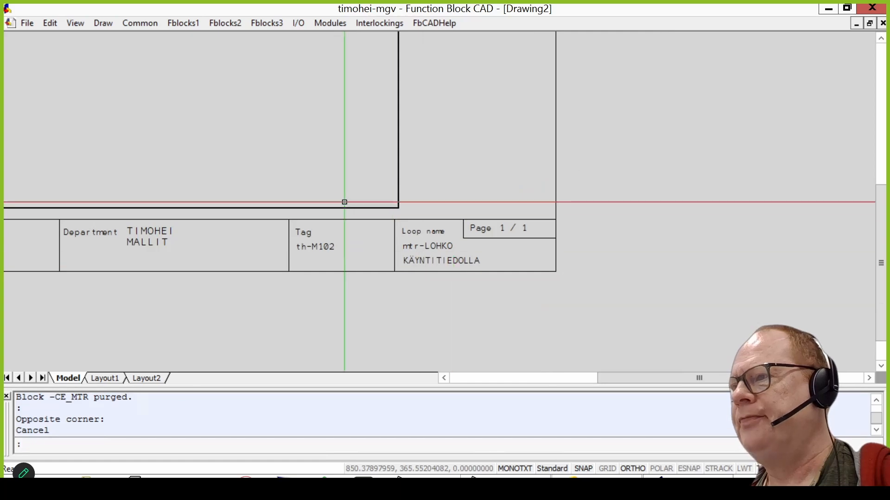
scroll(330, 189, down, 2)
drag(332, 178, 524, 243)
scroll(481, 205, down, 2)
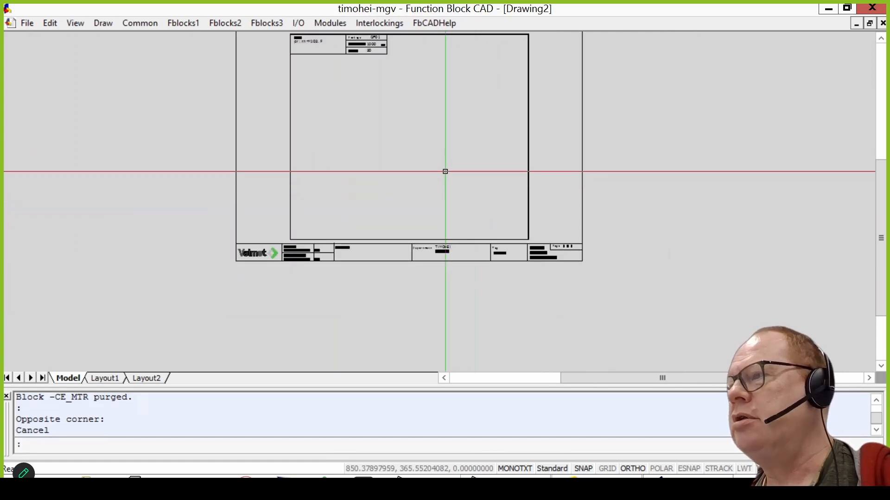
drag(435, 160, 443, 244)
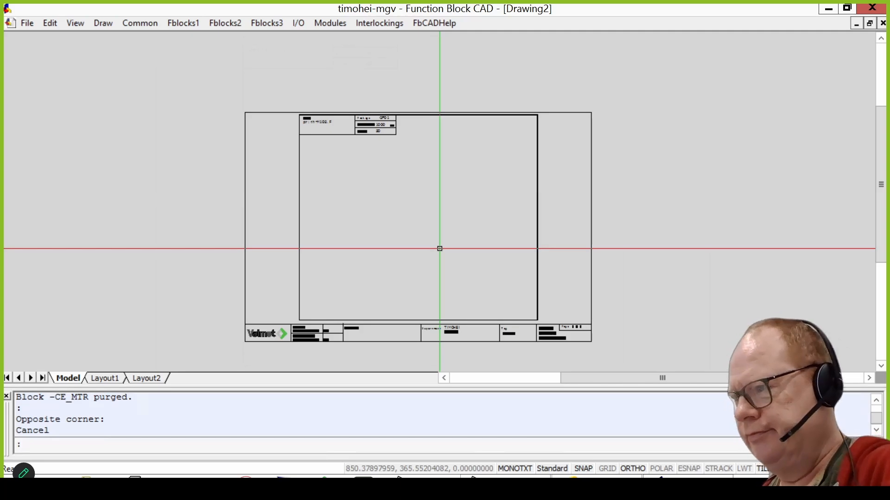
Step: Insert the mtr_gen function block in the upper middle of the drawing frame at about 275, 290
scroll(439, 249, up, 2)
click(188, 23)
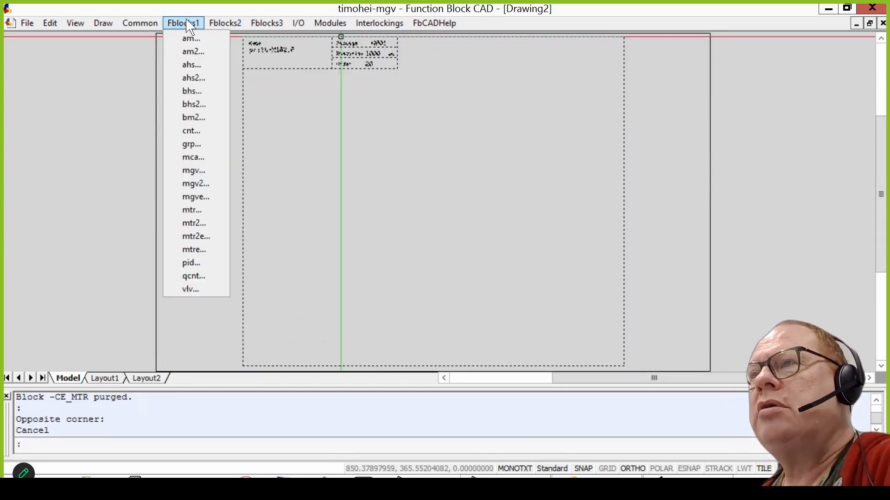
click(212, 213)
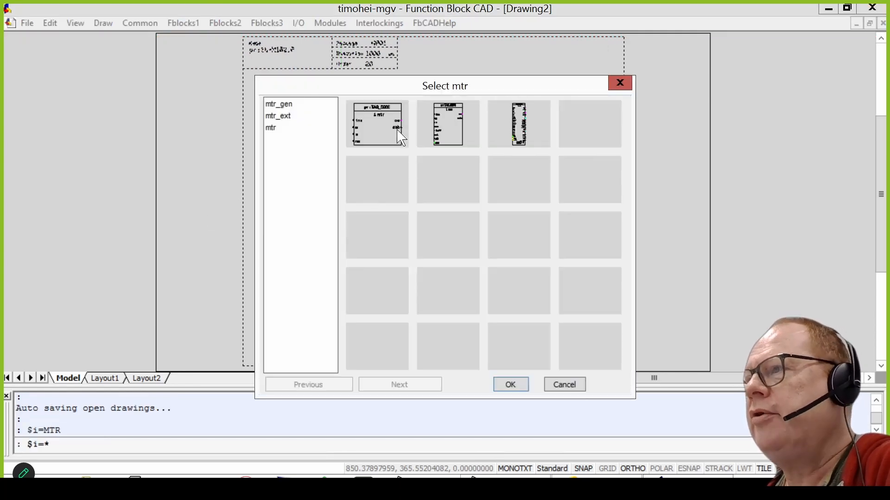
click(510, 386)
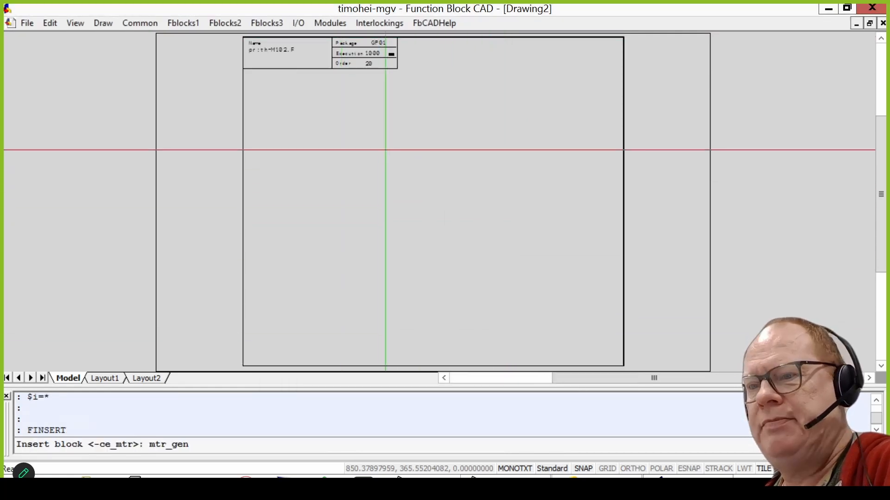
click(393, 149)
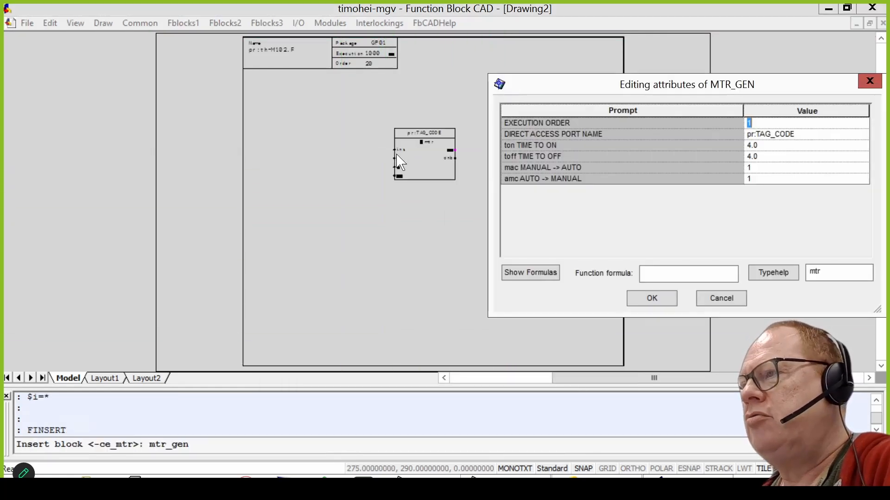
Step: Set the motor block's execution order to 100 and its direct access port name to pr:th-M102
text(100)
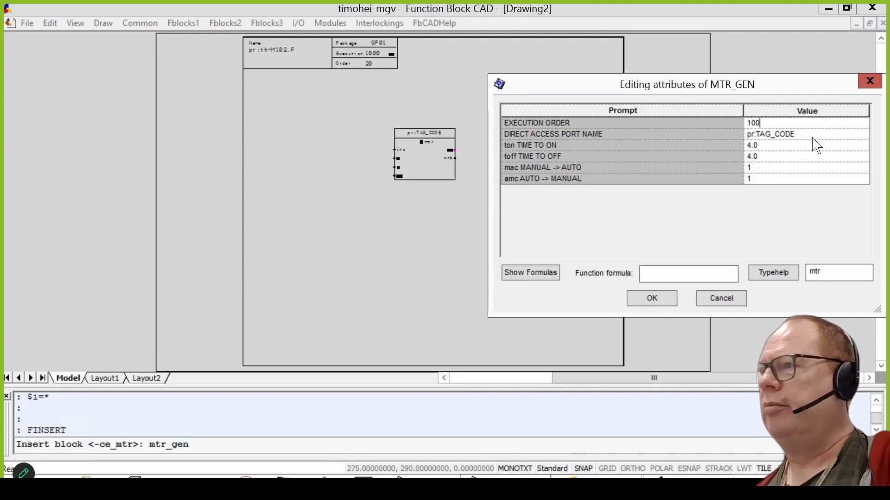
key(Tab)
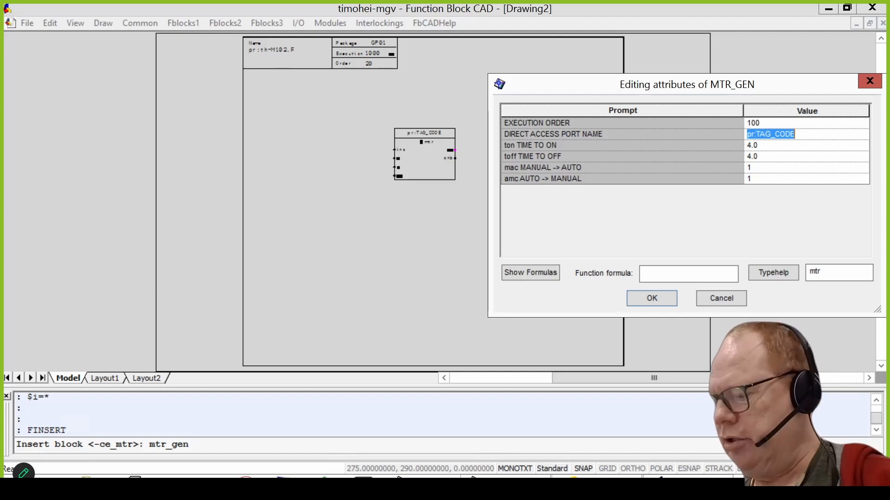
key(End)
key(BackSpace)
key(BackSpace)
key(BackSpace)
key(BackSpace)
key(BackSpace)
key(BackSpace)
key(BackSpace)
key(BackSpace)
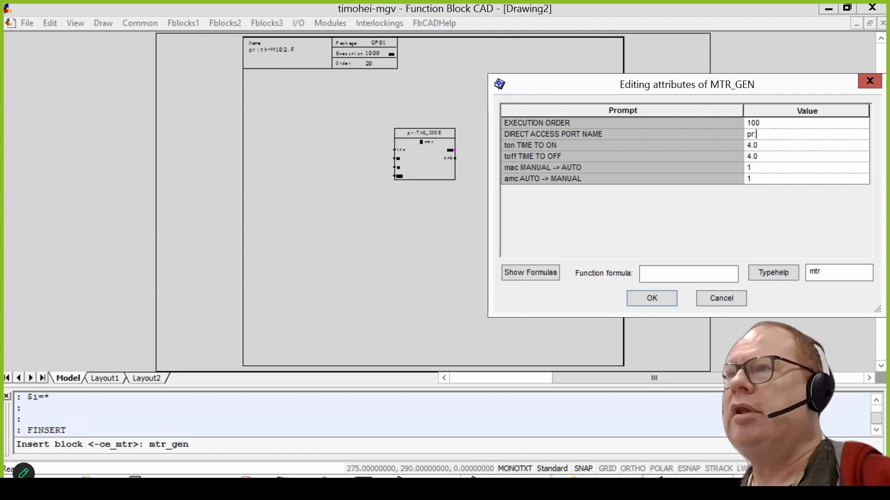
text(th)
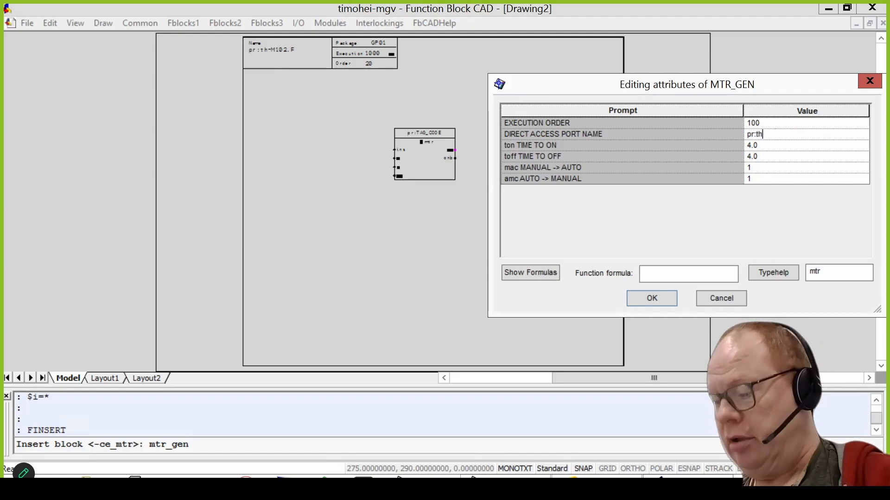
text(-M102)
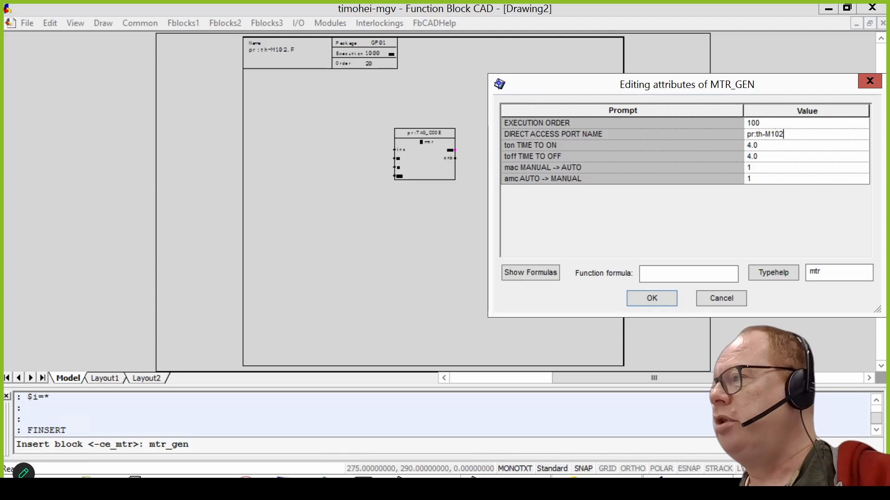
Step: Examine the prefix and tag parts of the motor block's direct access port name
key(shift+Right)
key(shift+Right)
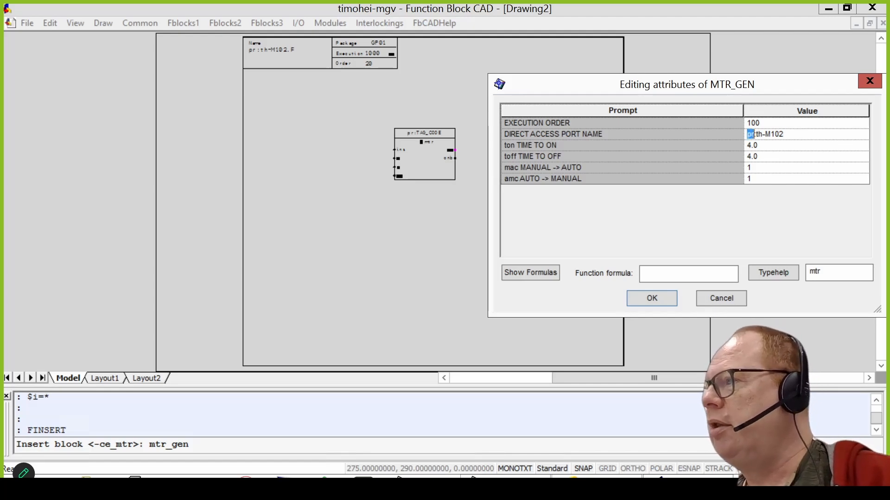
key(End)
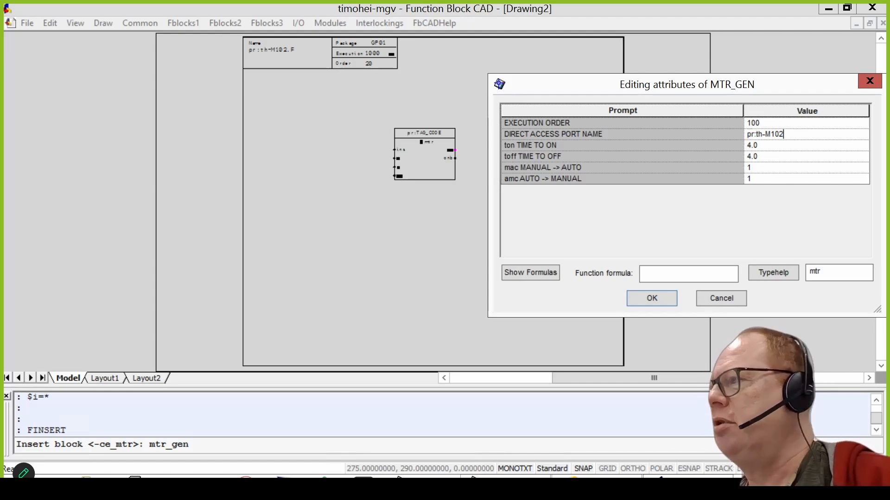
key(shift+Home)
key(shift+Right)
key(shift+Right)
key(shift+Right)
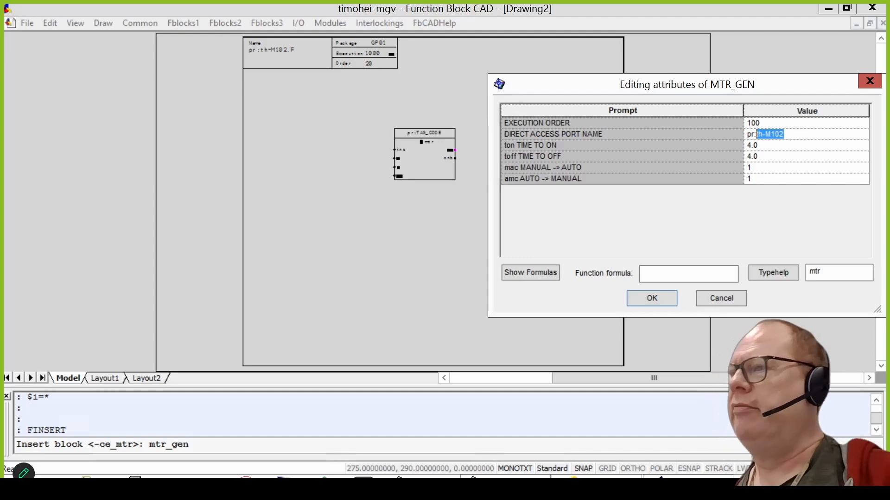
key(End)
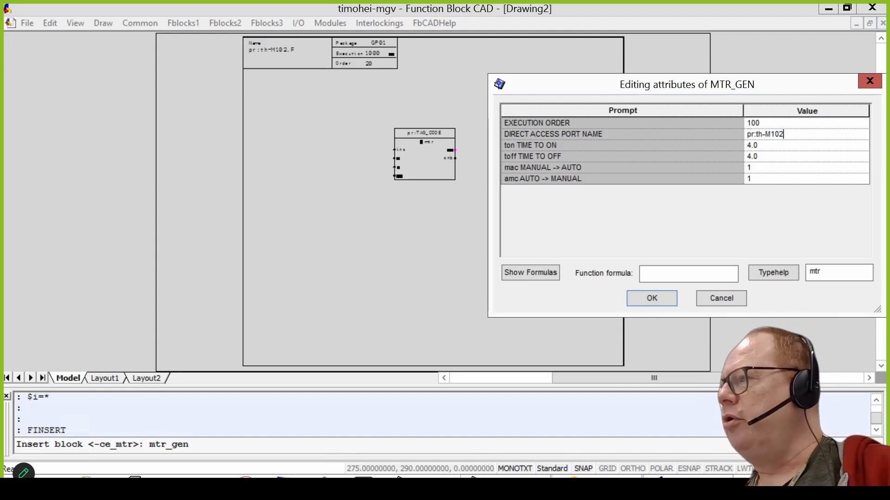
Step: Review the motor block's ton and toff times and its mac and amc mode-change attributes
click(770, 146)
click(773, 158)
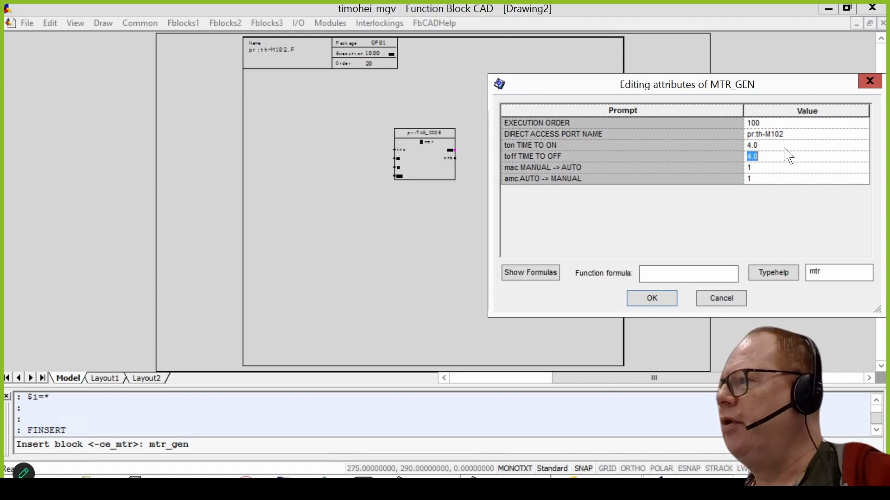
click(783, 147)
click(783, 147)
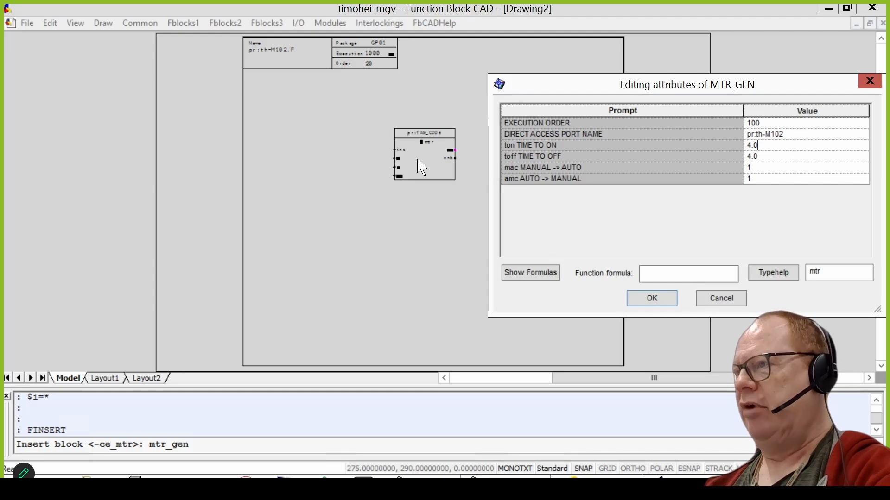
click(762, 158)
click(768, 145)
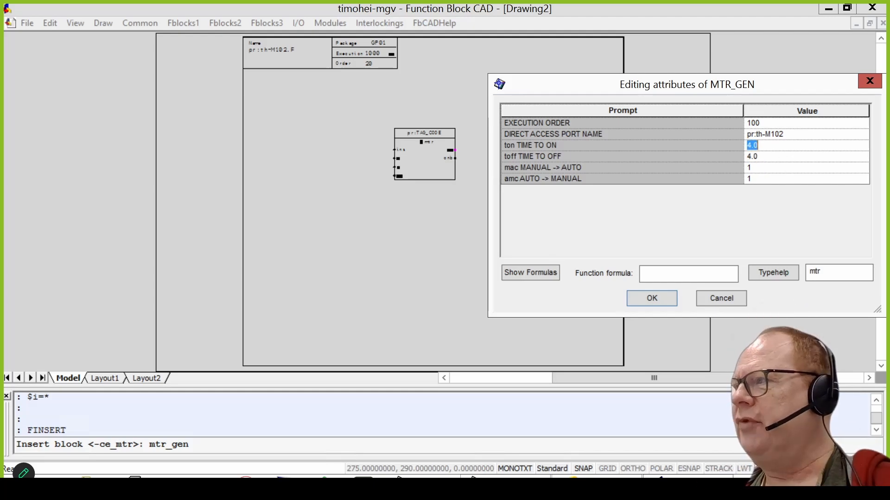
click(767, 145)
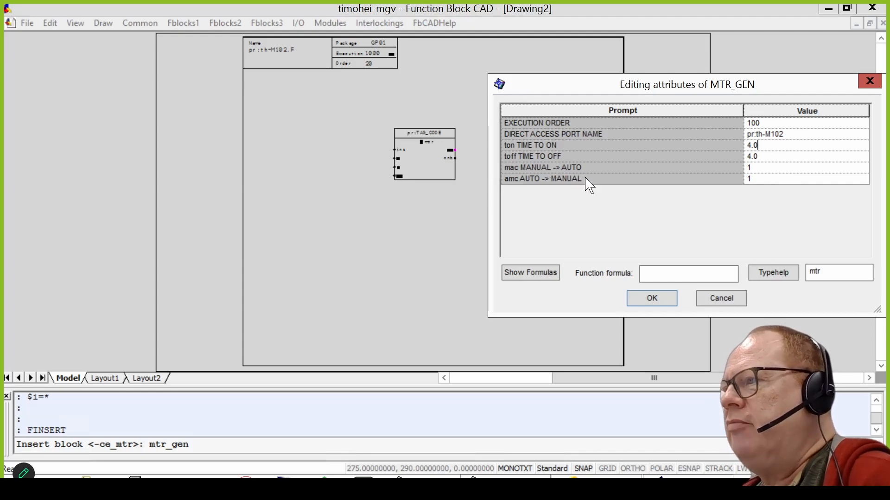
click(771, 179)
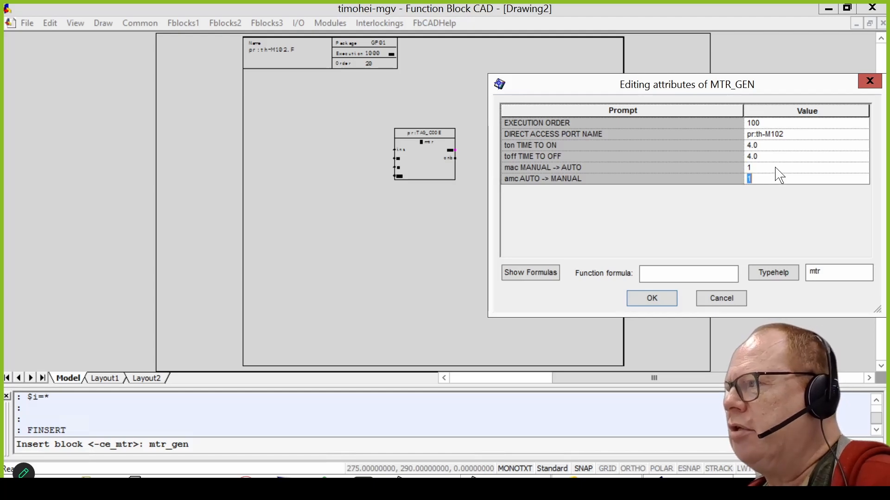
click(775, 168)
click(775, 168)
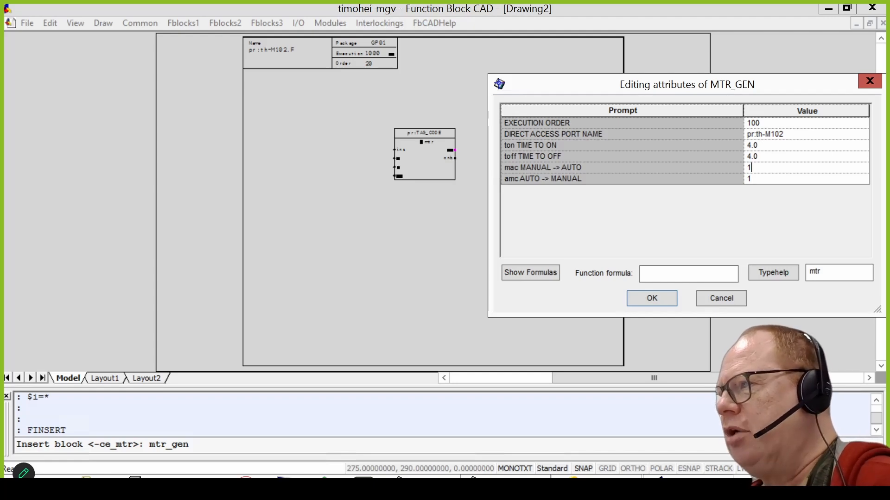
click(785, 178)
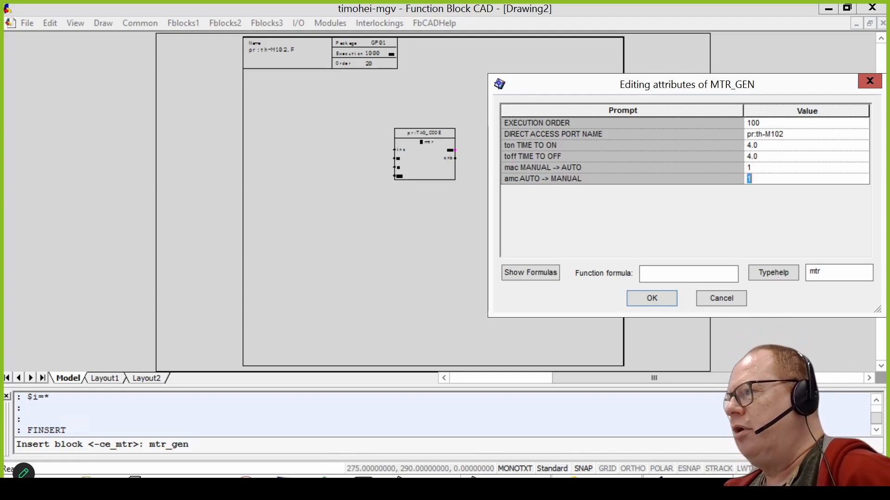
click(784, 178)
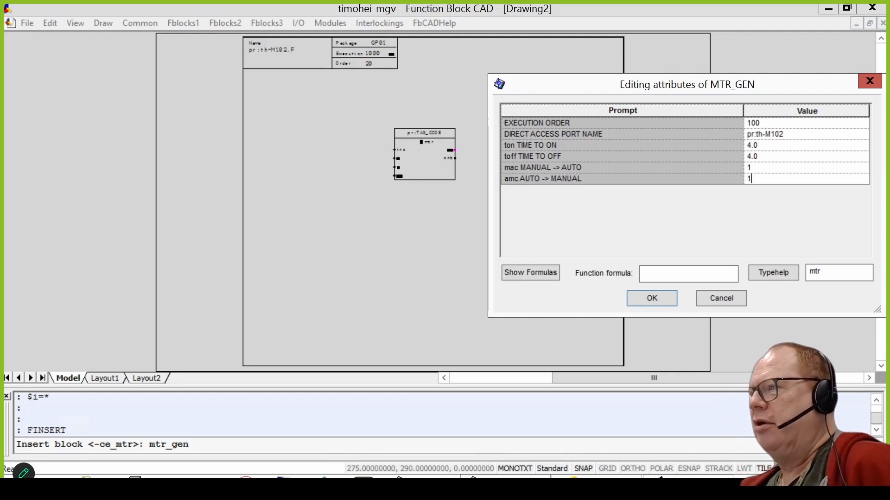
click(761, 169)
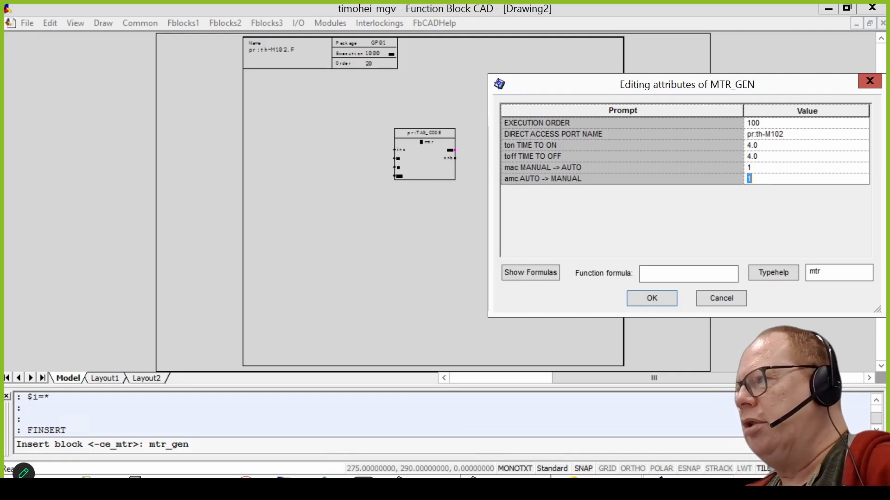
click(764, 177)
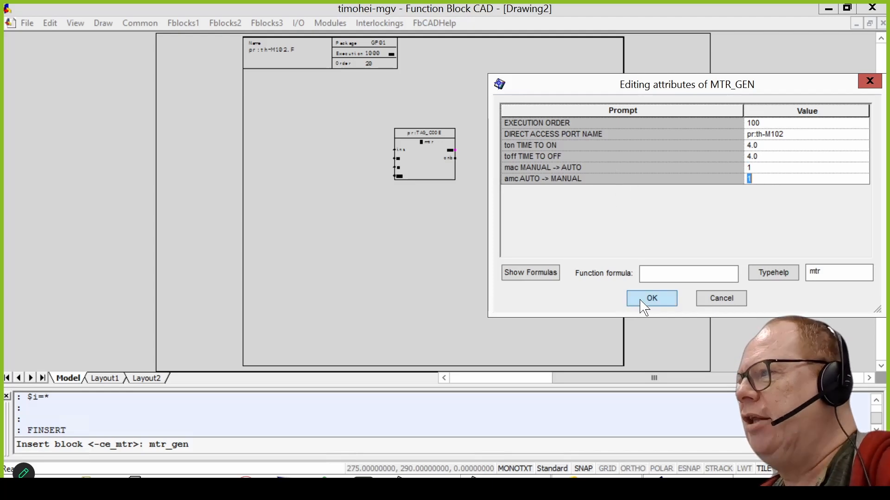
Step: Recheck the execution order and port name, and apply the attributes to the inserted motor block
click(777, 125)
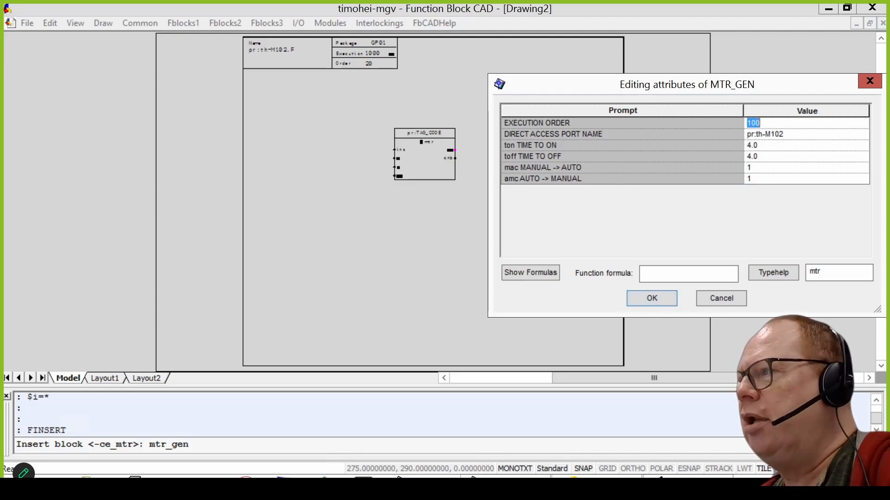
click(788, 134)
click(783, 134)
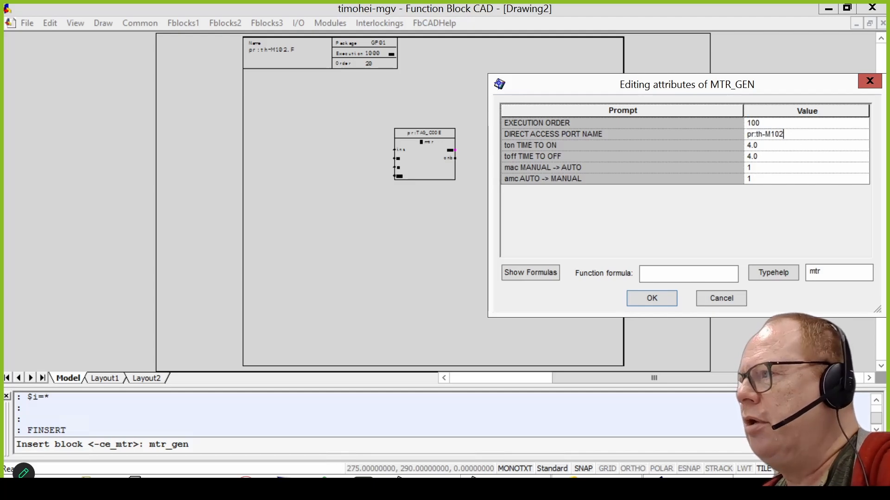
drag(784, 134, 745, 135)
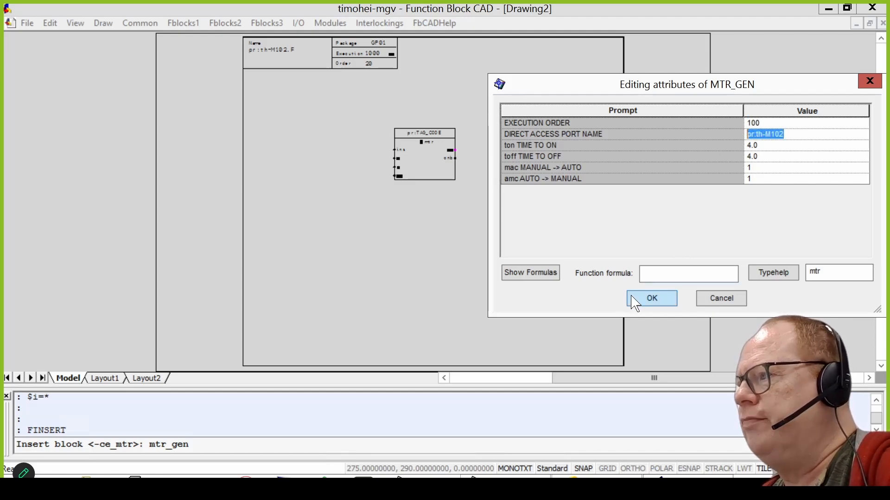
click(645, 301)
scroll(439, 159, up, 3)
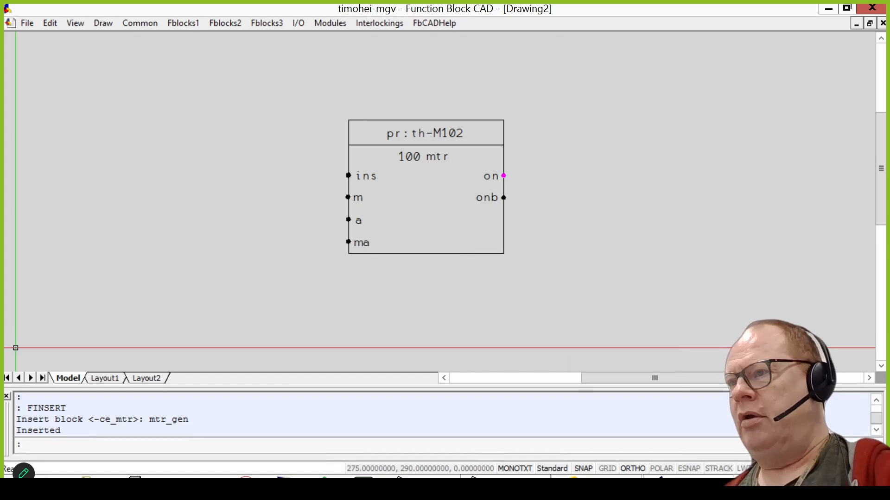
click(540, 95)
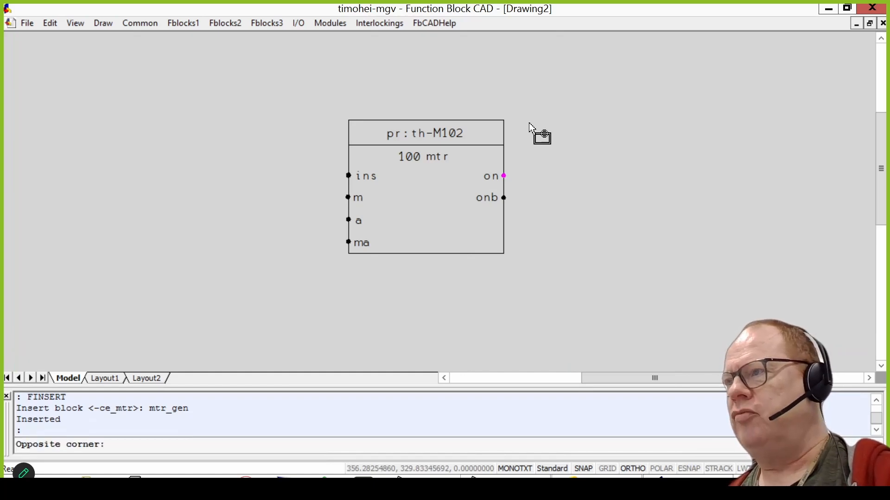
key(Escape)
Step: Insert a centralized-I/O BOU8 binary output block (bou8 variant) in the output column, level with the motor block's on output
scroll(514, 167, down, 2)
drag(570, 206, 443, 202)
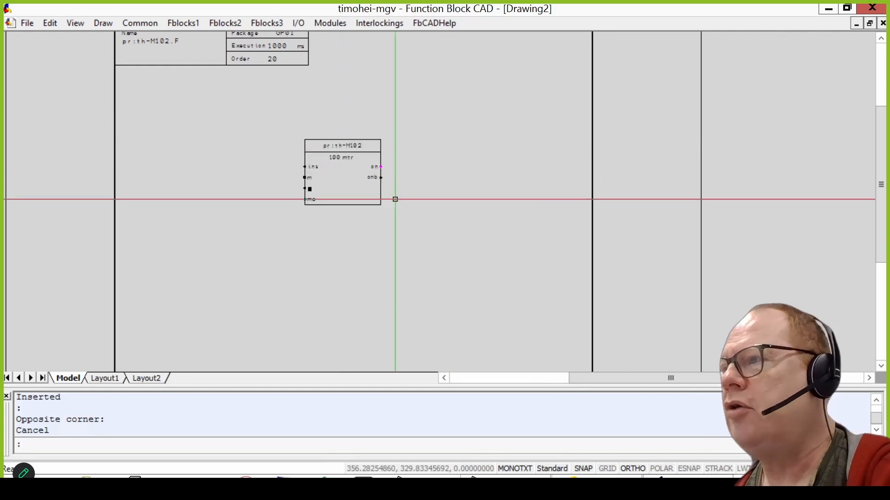
click(298, 23)
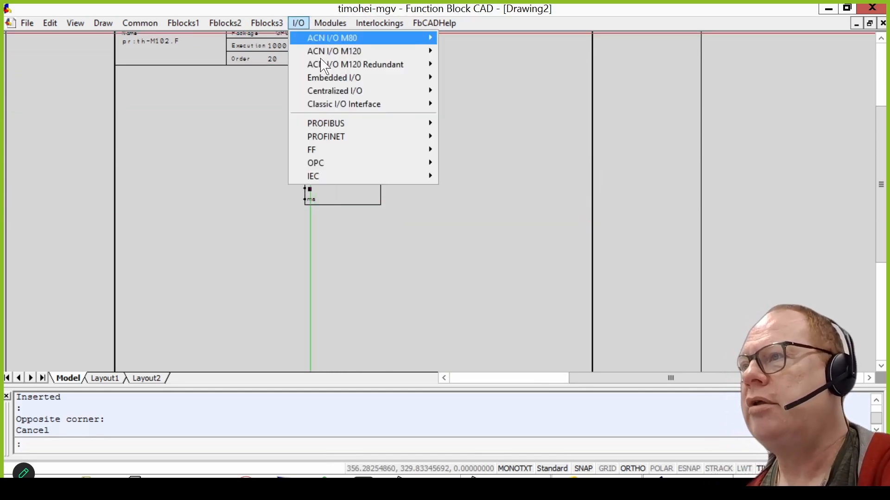
mouse_move(343, 94)
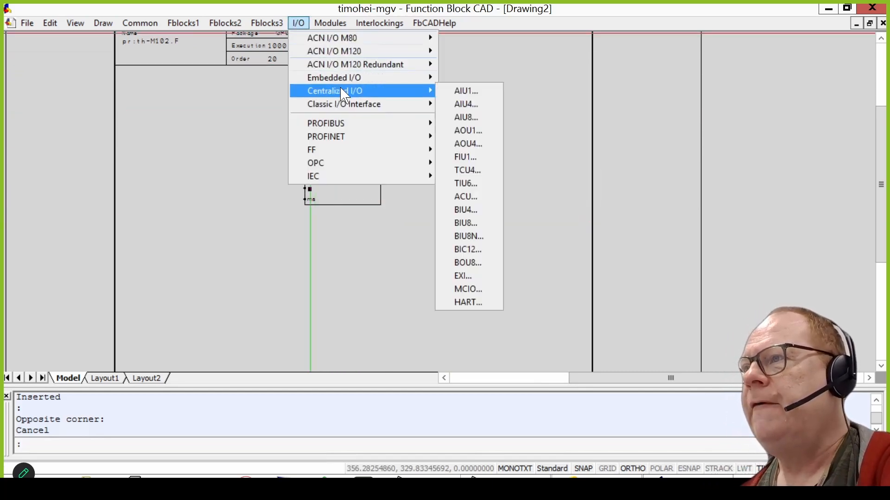
click(489, 271)
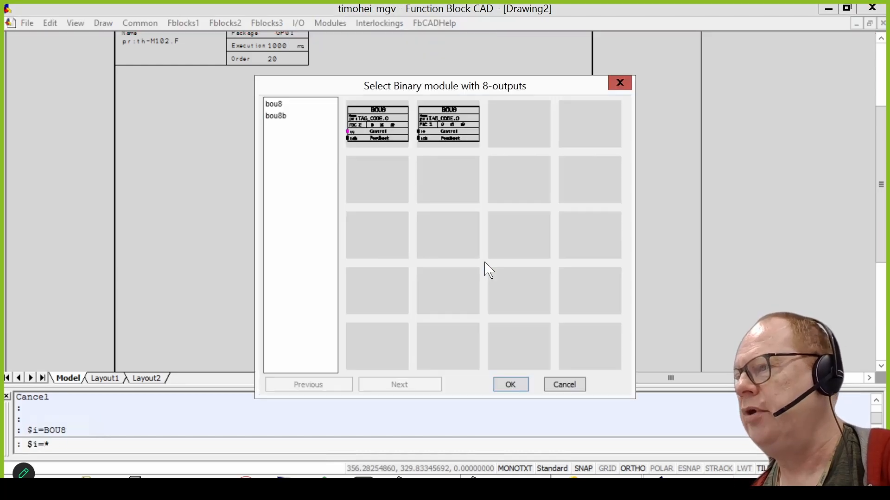
drag(412, 95, 661, 77)
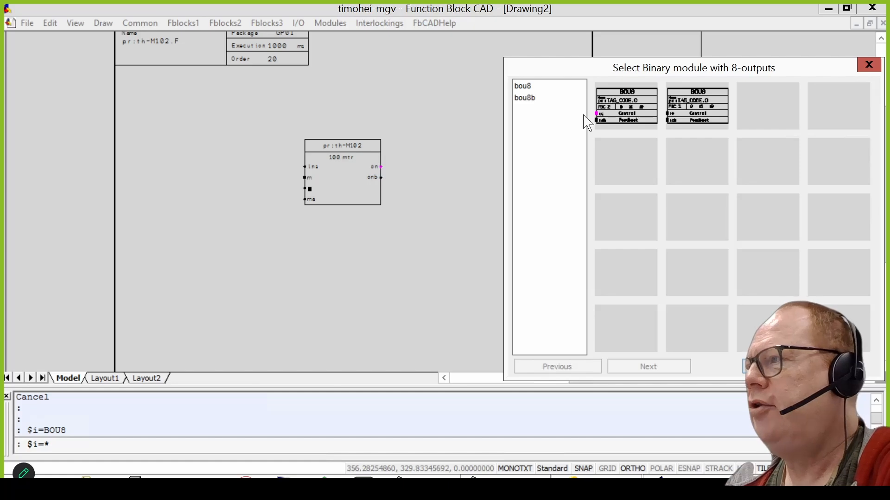
click(612, 119)
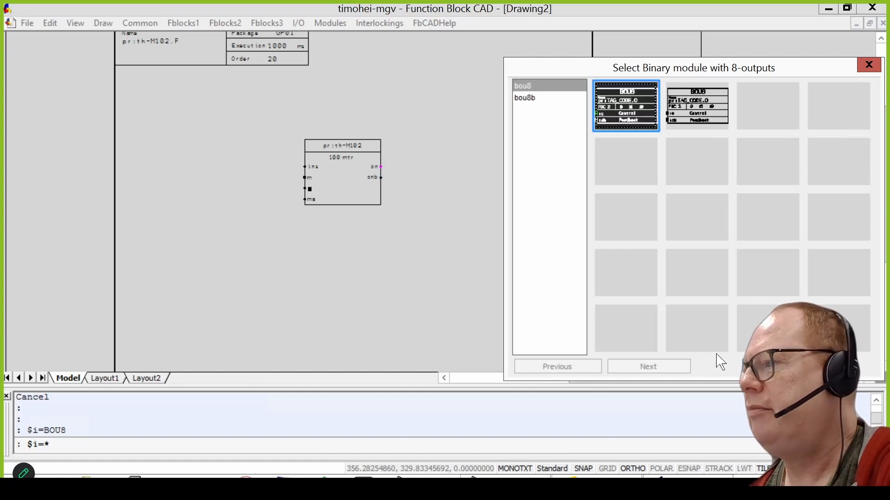
click(773, 362)
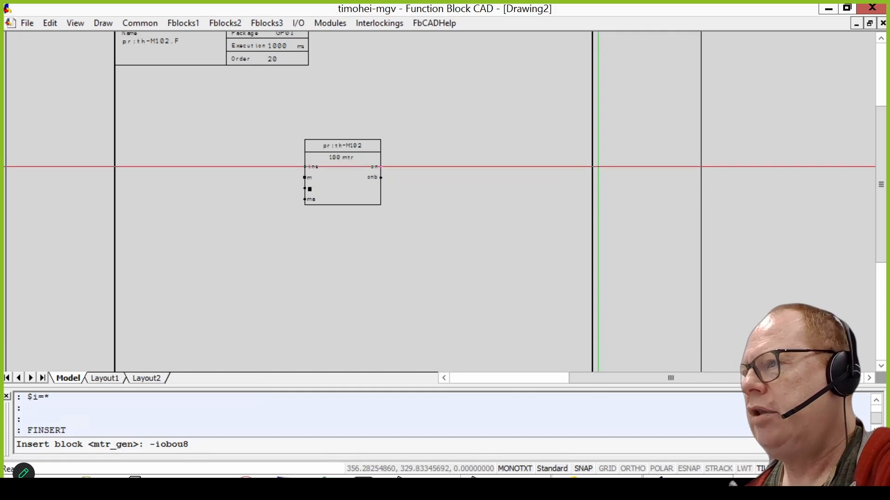
click(598, 166)
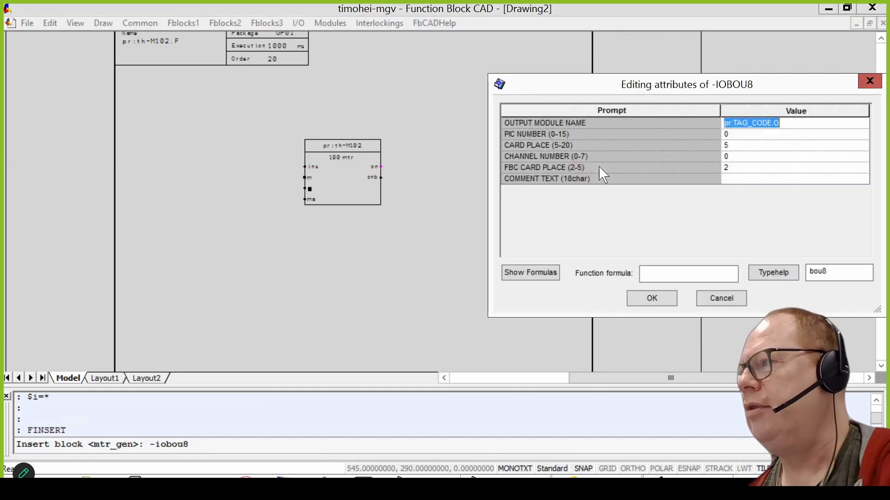
Step: Set the BOU8 block's output module name to pr:th-M102.O, keeping the pr: prefix and .O suffix
drag(663, 90, 609, 85)
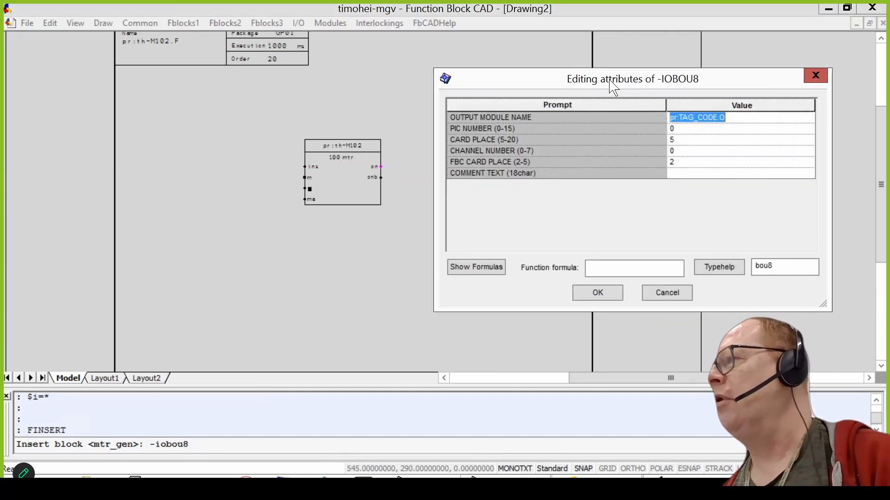
key(Right)
key(Left)
key(Left)
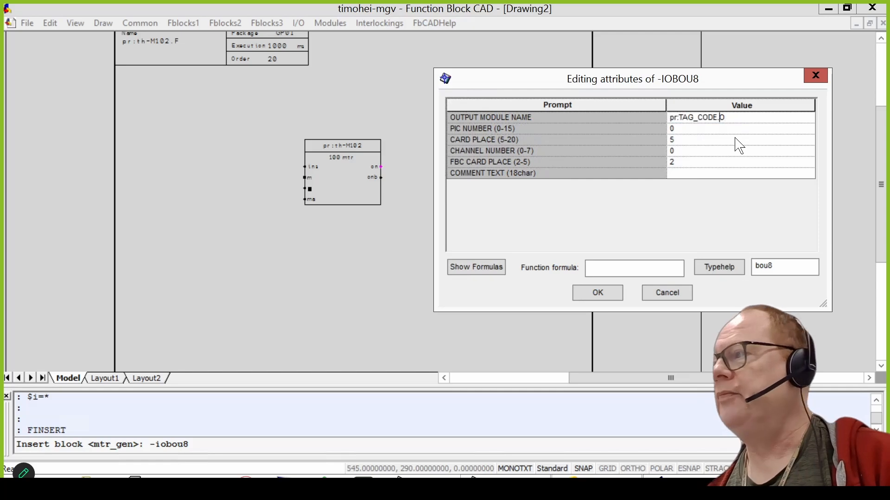
key(shift+Left)
key(shift+Left)
key(shift+Left)
key(shift+Left)
key(shift+Left)
key(shift+Left)
key(shift+Left)
key(shift+Left)
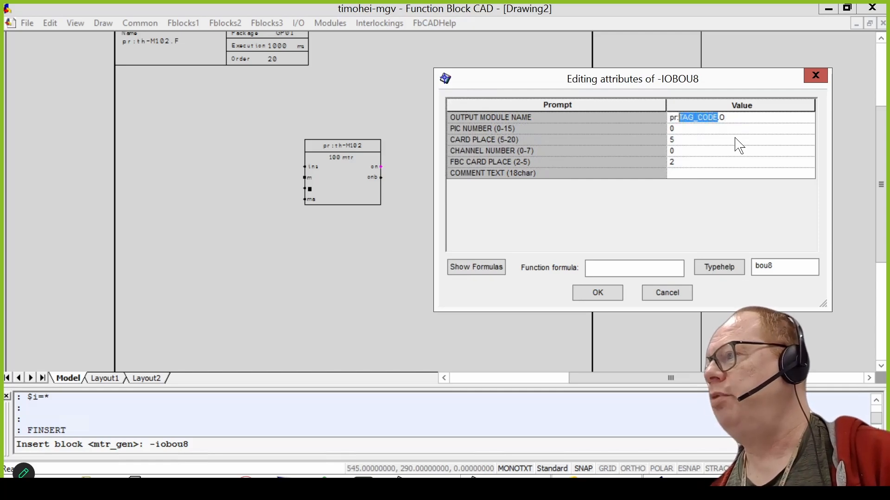
text(th)
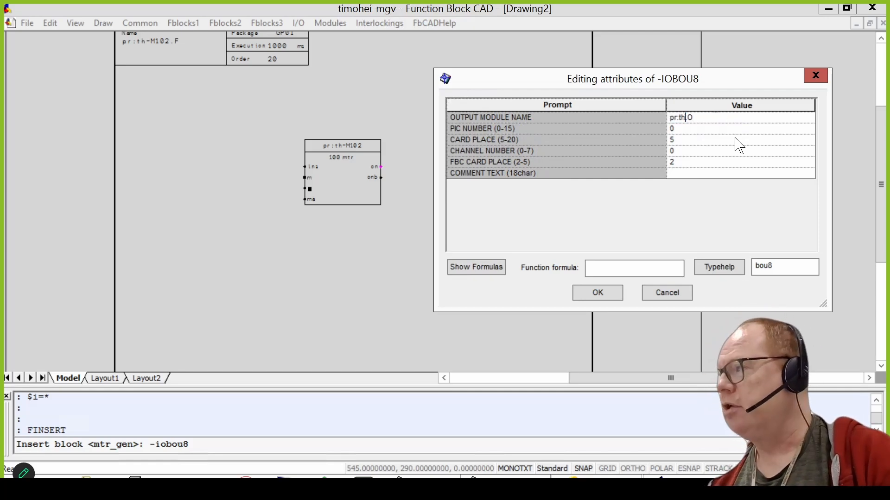
text(-M)
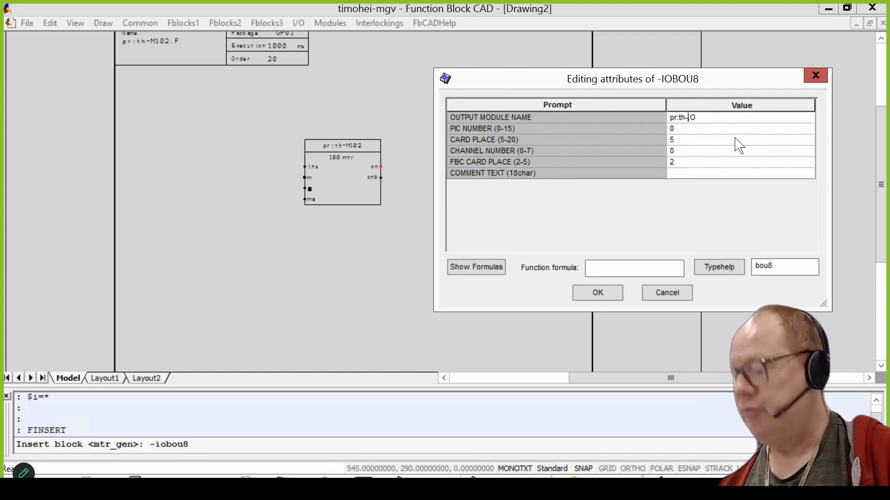
text(102)
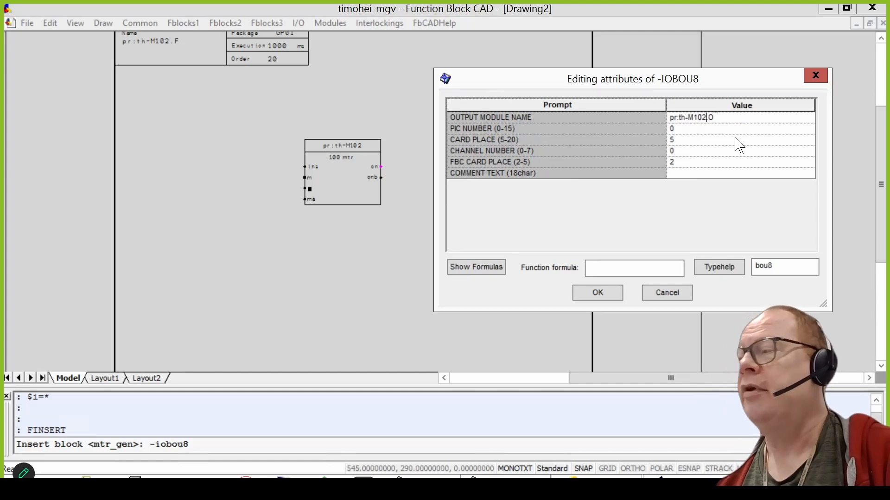
key(End)
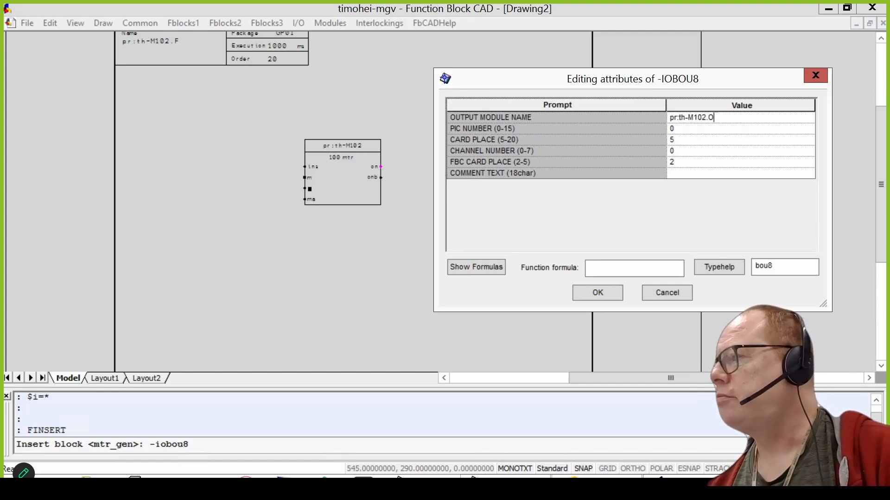
key(shift+Left)
key(shift+Left)
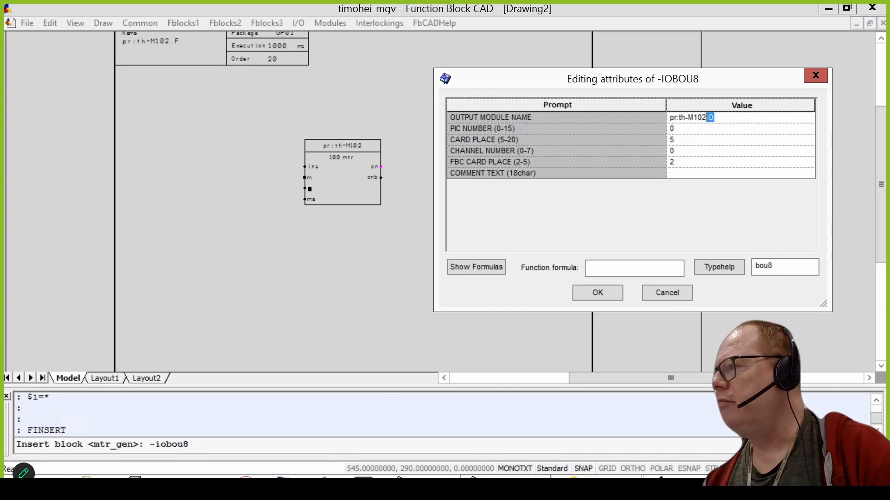
key(End)
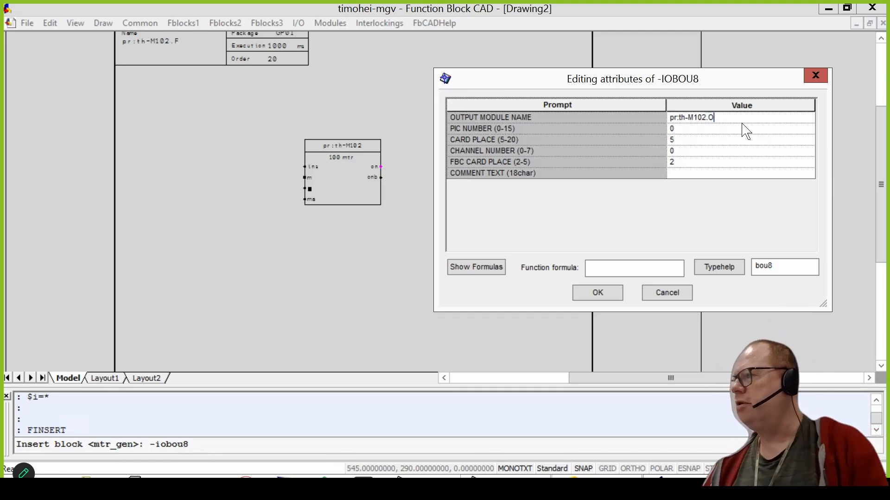
Step: Set the BOU8 address to PIC number 15, card place 7, channel number 0 and FBC card place 2
key(Tab)
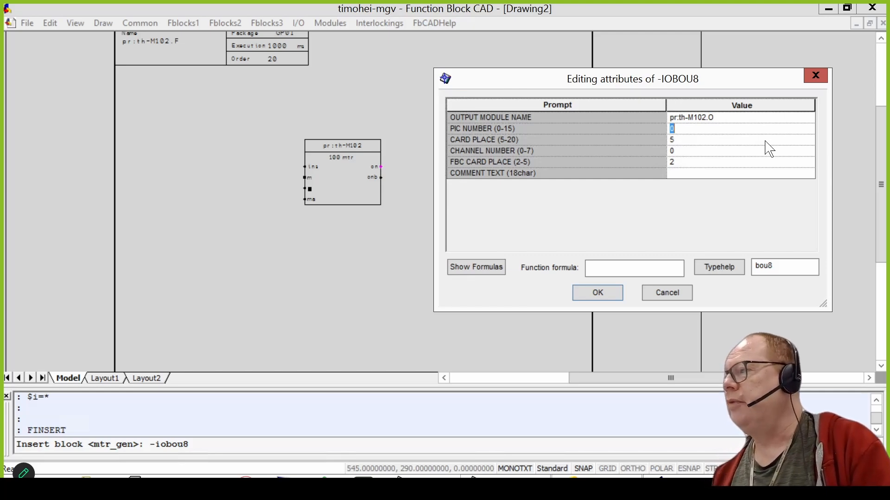
text(15)
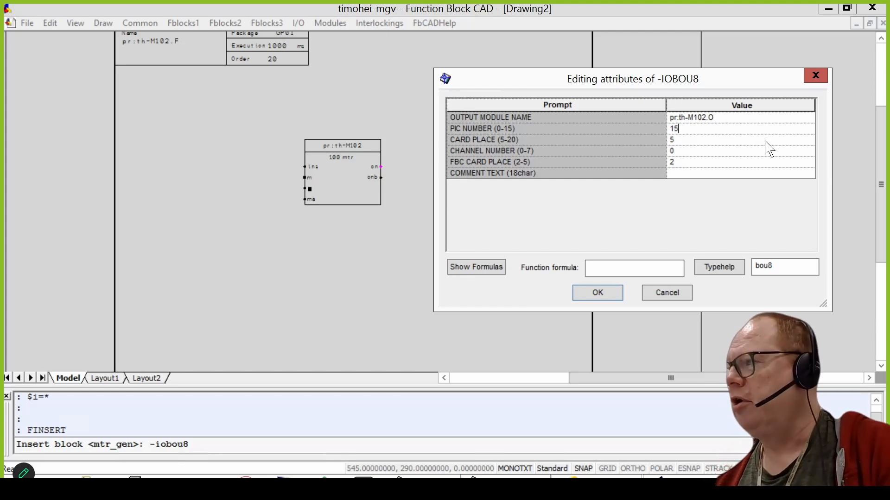
key(Tab)
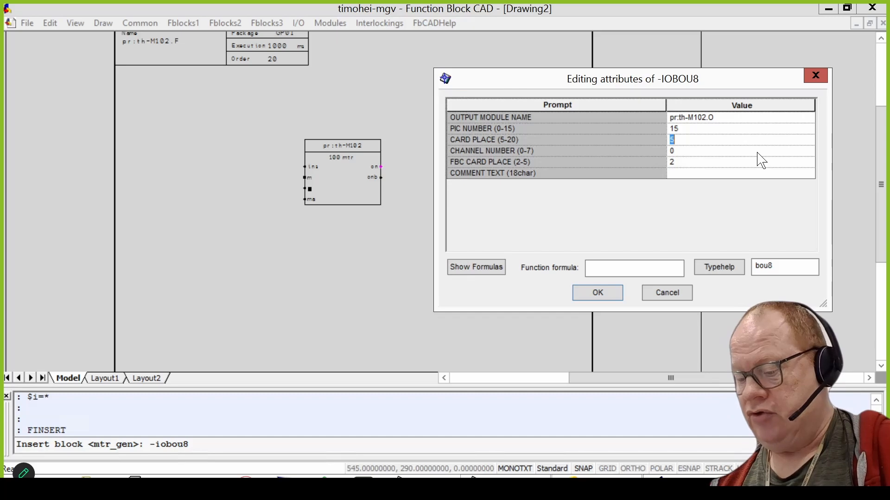
text(7)
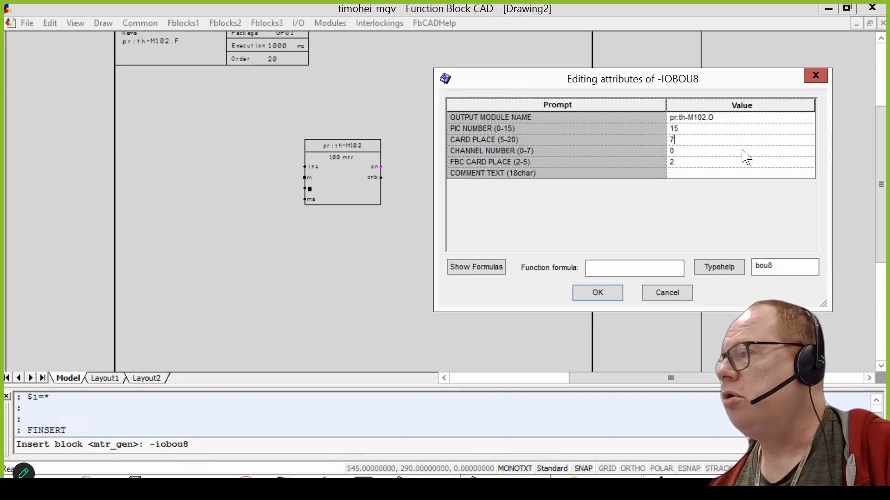
click(741, 156)
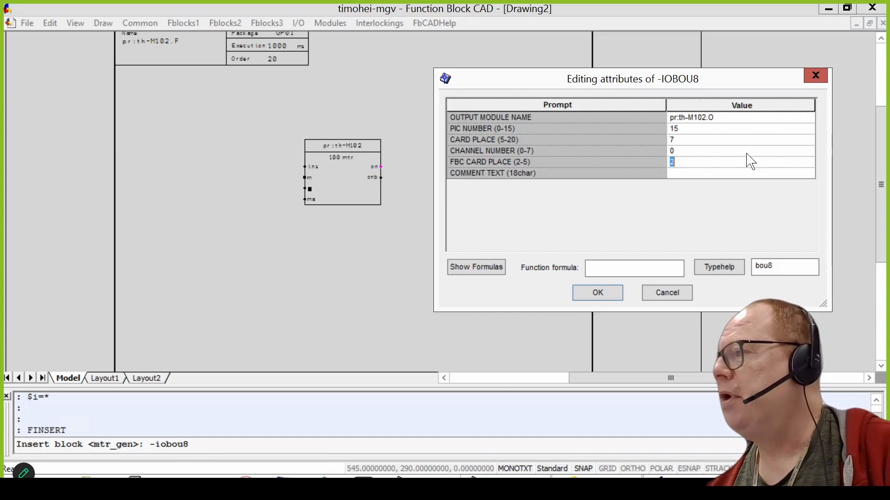
click(746, 153)
text(0)
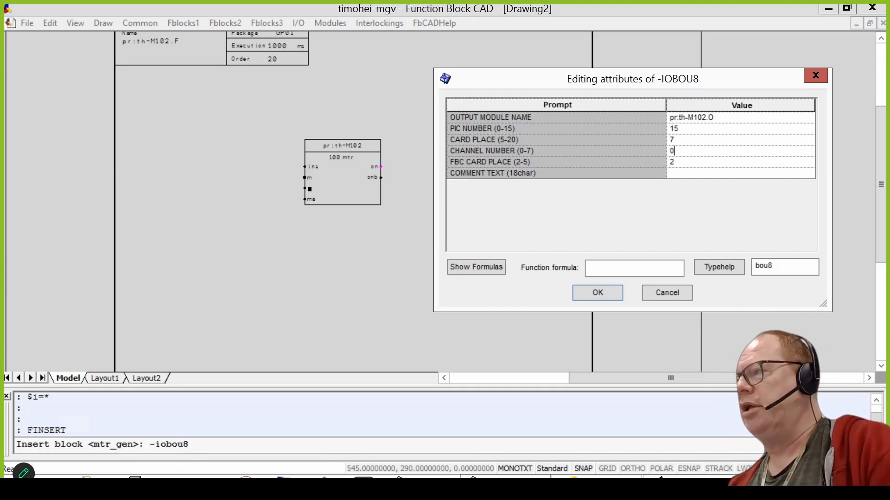
click(738, 164)
text(2)
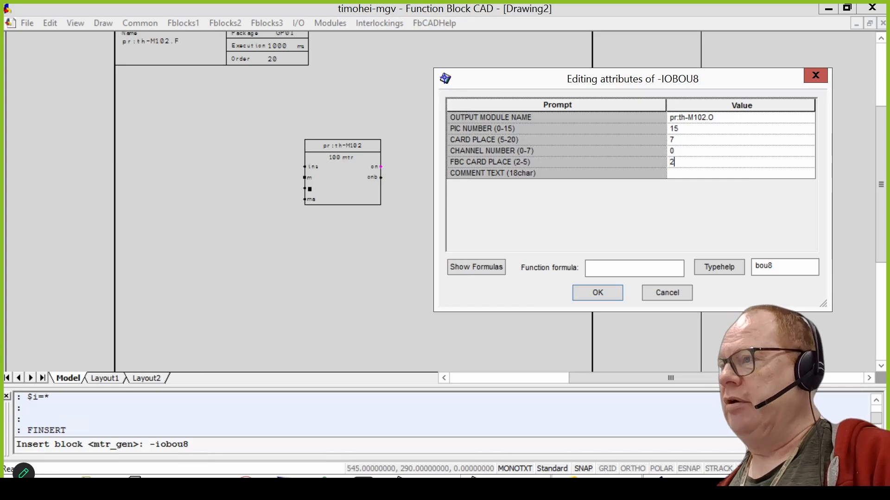
Step: Enter SEKOITINMOOTTORIN OHJAUS as the BOU8 block's comment text and apply its attributes
click(730, 175)
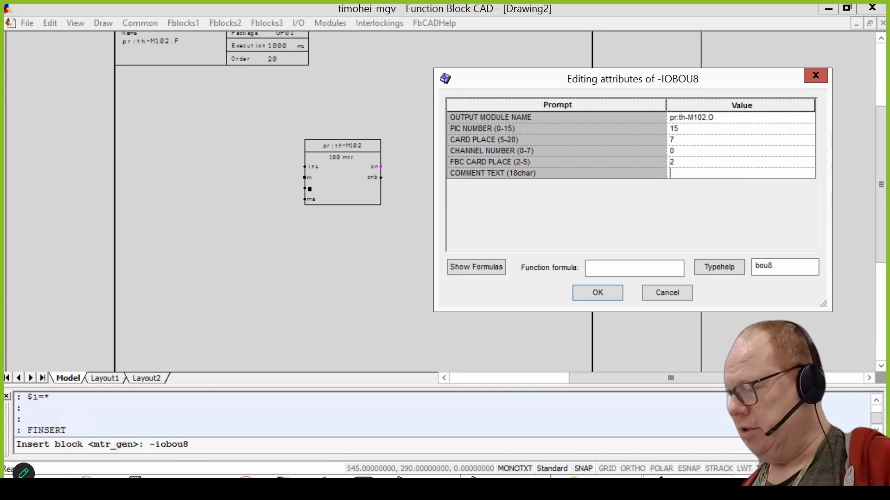
text(SEKOIT)
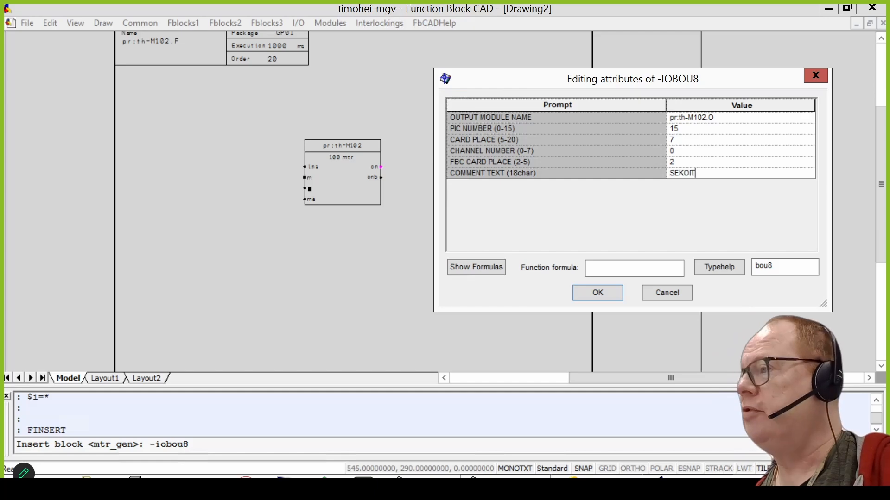
text(INMOOTTORIN OHJAUS)
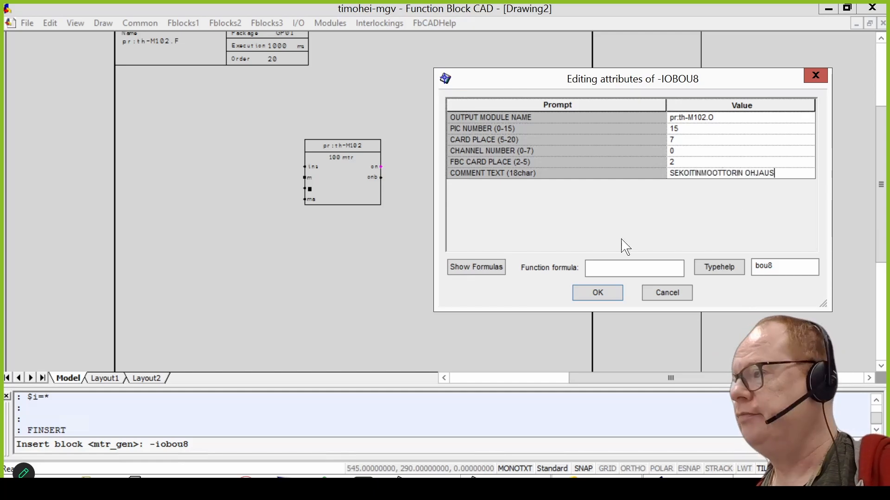
click(605, 295)
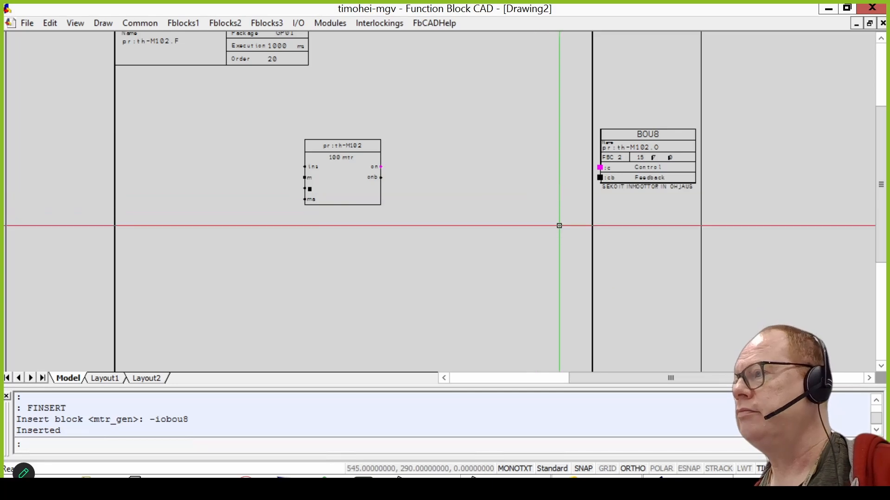
Step: Draw a scalar autocolor wire from the motor block's on output to the BOU8 :c Control port
click(103, 23)
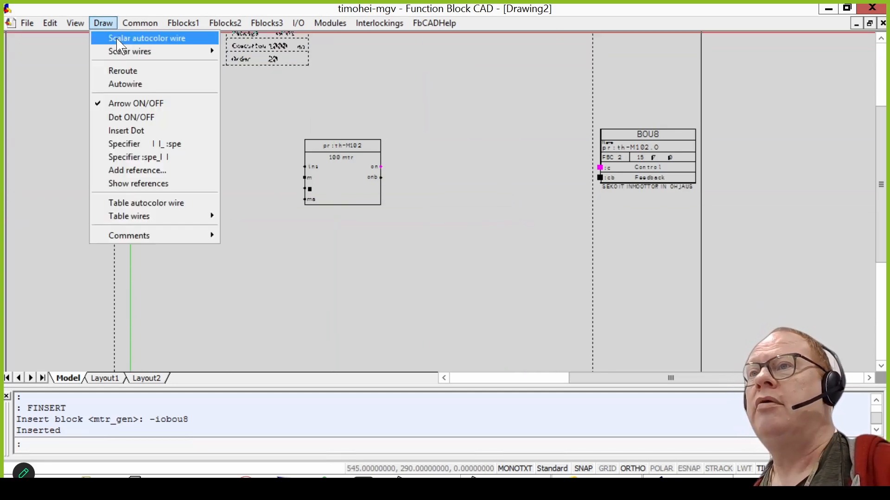
click(139, 36)
click(380, 167)
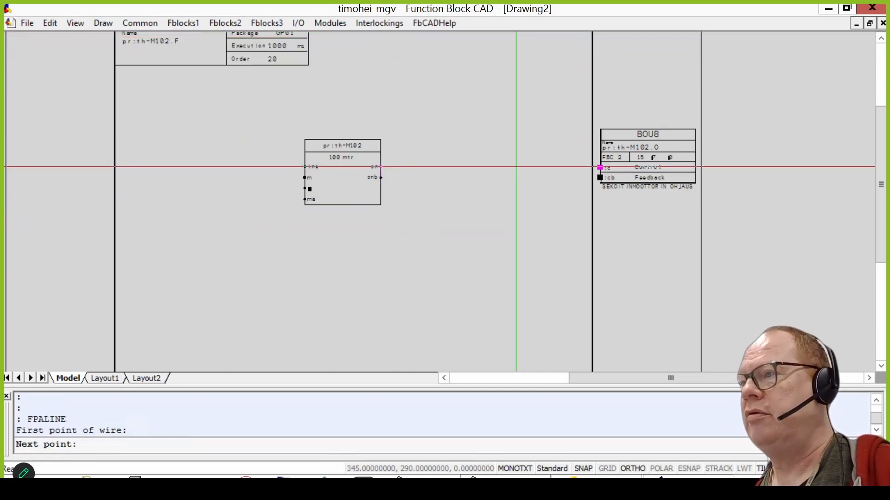
click(600, 169)
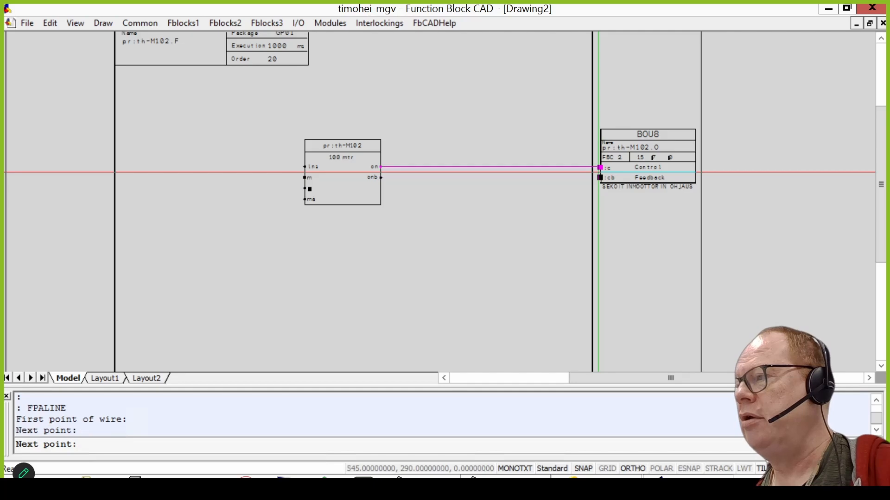
key(Return)
Step: Draw a scalar autocolor wire from the BOU8 :cb Feedback port back to the motor block's onb port
key(Return)
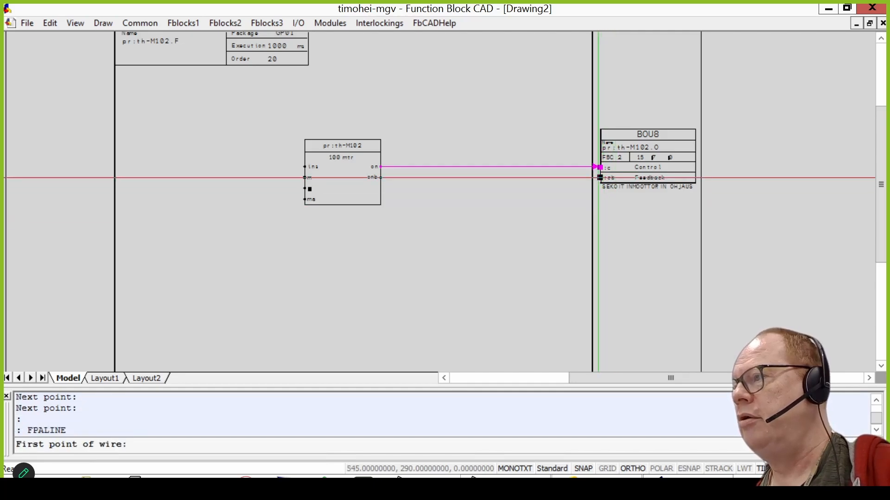
click(598, 177)
click(381, 178)
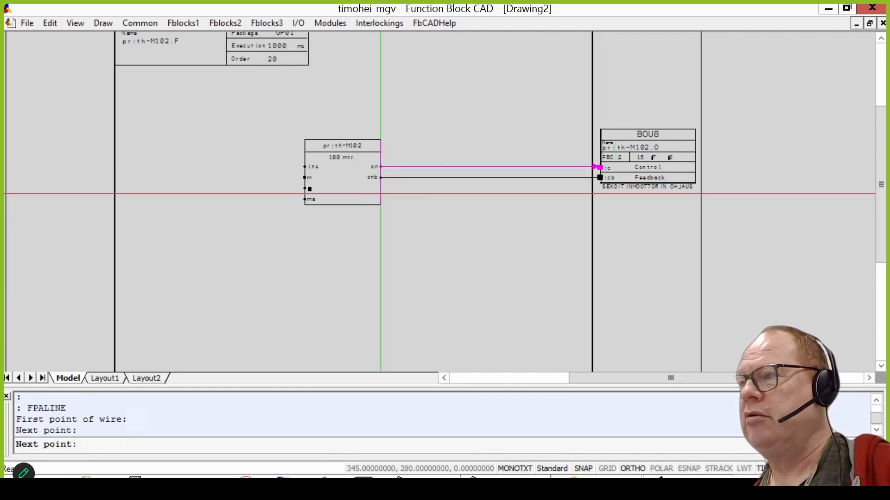
key(Return)
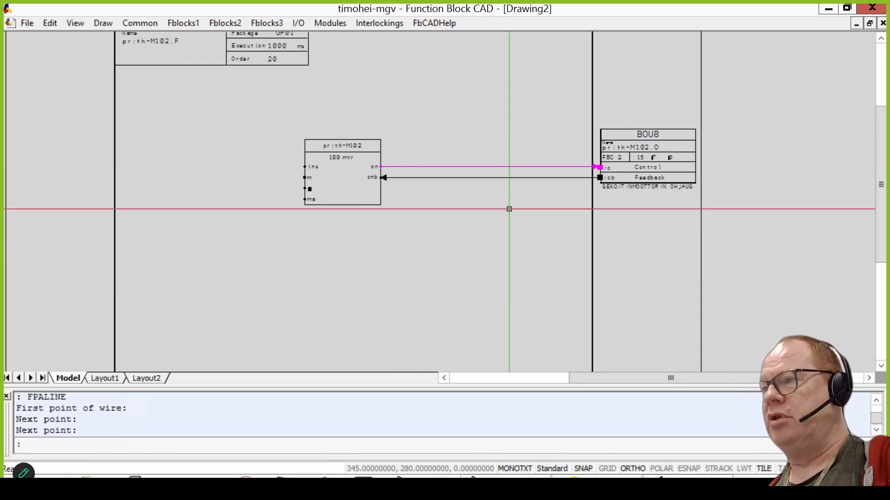
scroll(681, 186, up, 3)
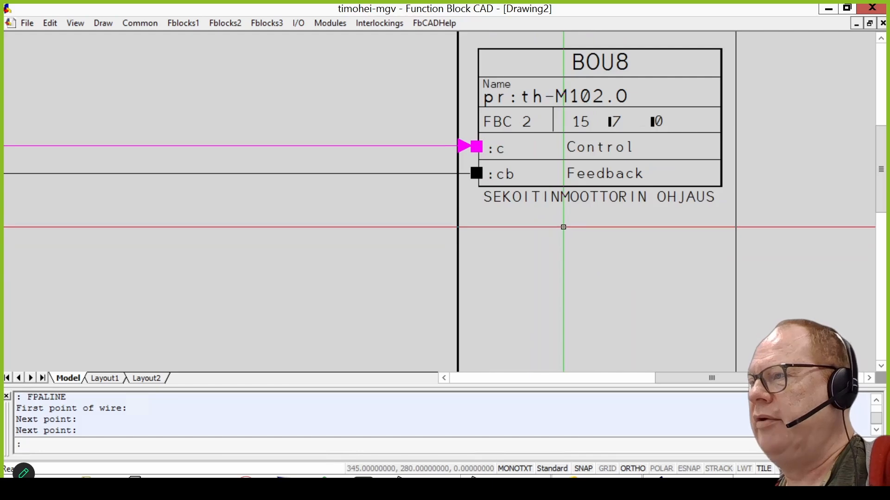
Step: Insert a centralized I/O biu8 binary input block in the input column, level with the motor block's ins input
scroll(563, 227, down, 2)
drag(403, 239, 616, 204)
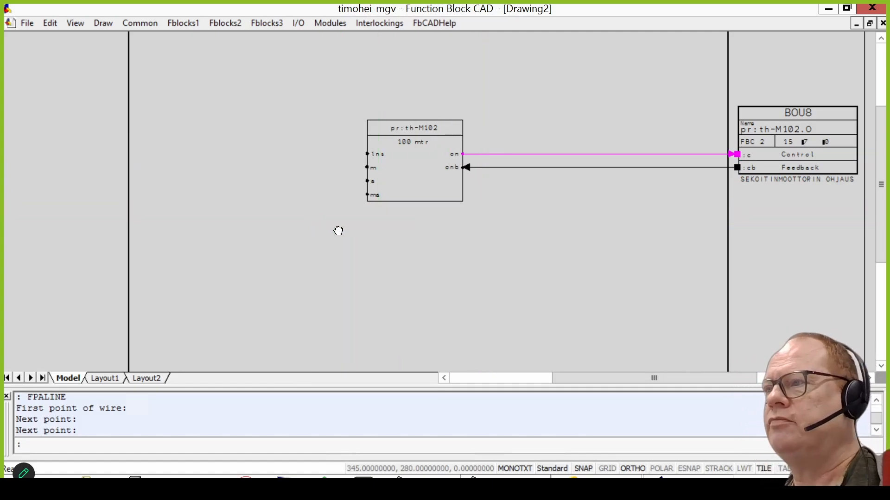
drag(337, 230, 409, 251)
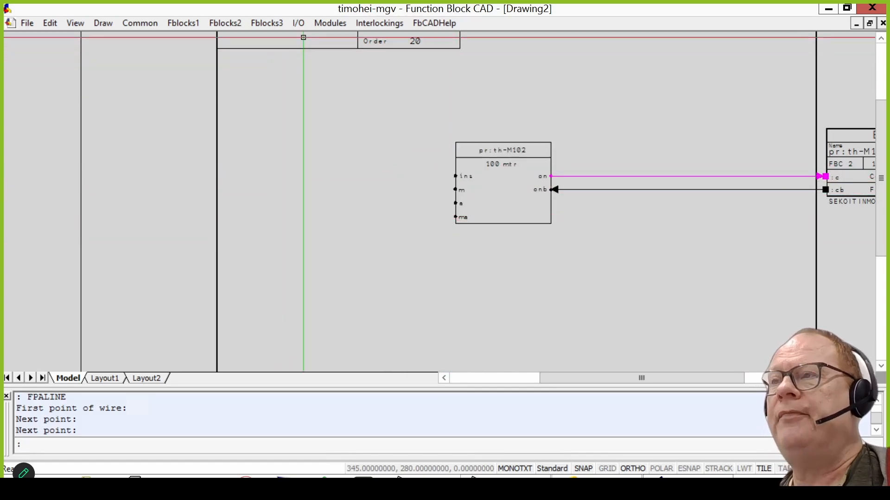
click(304, 26)
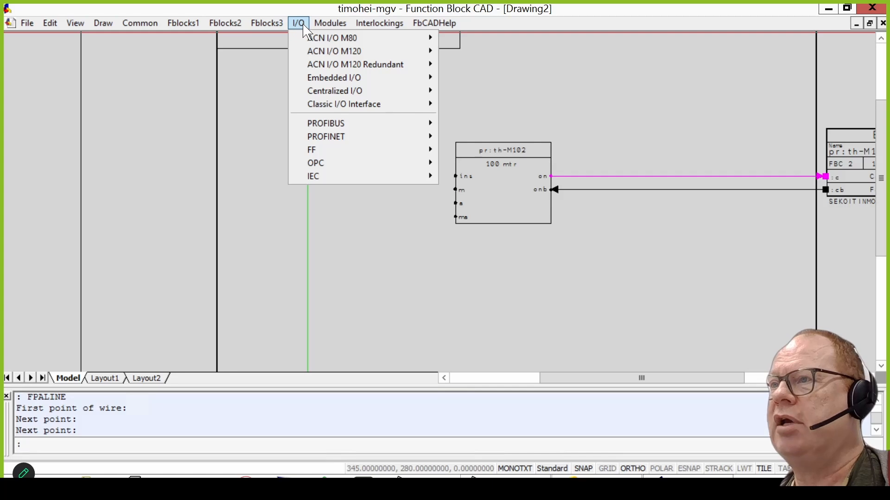
mouse_move(329, 95)
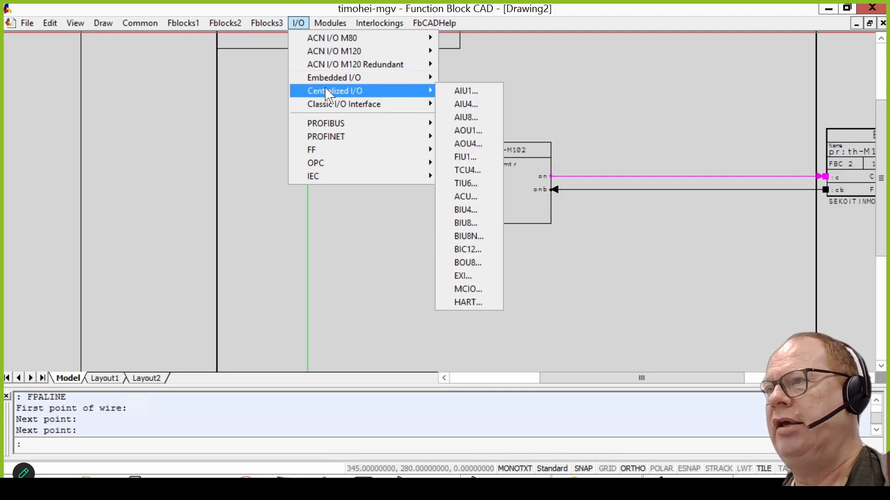
click(482, 234)
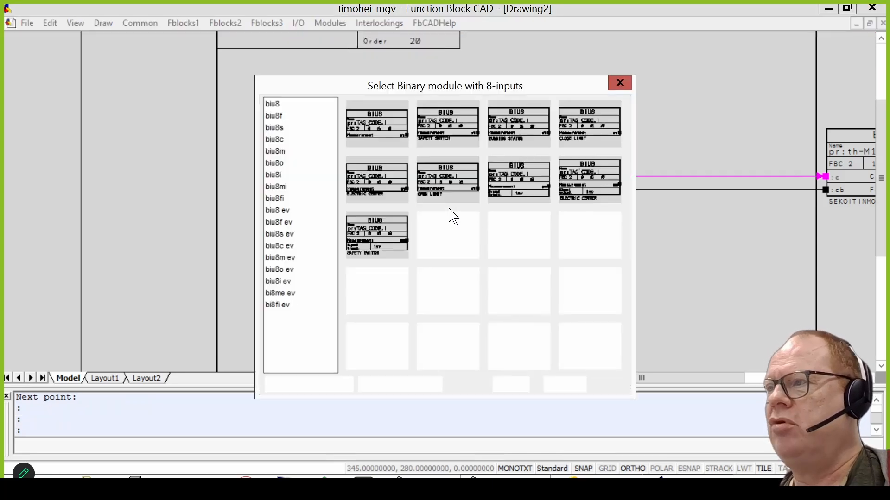
click(365, 132)
double_click(365, 132)
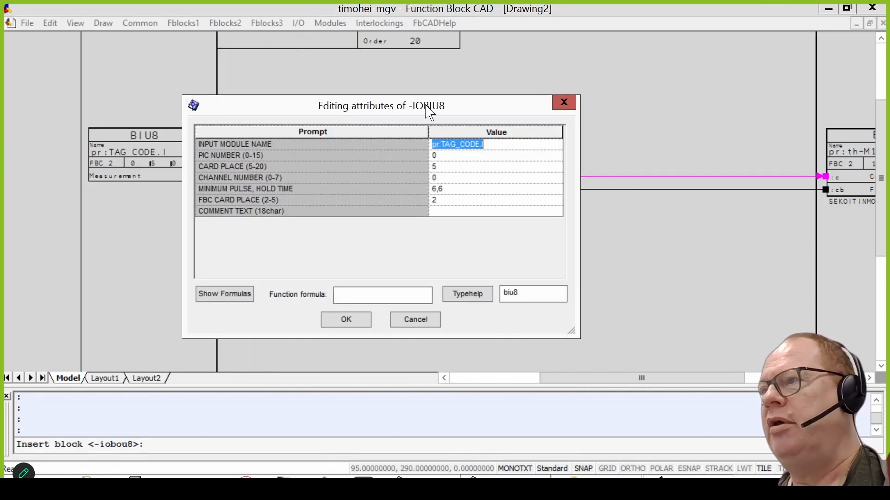
Step: Name the BIU8 input module pr:th-M102.I
drag(428, 106, 463, 196)
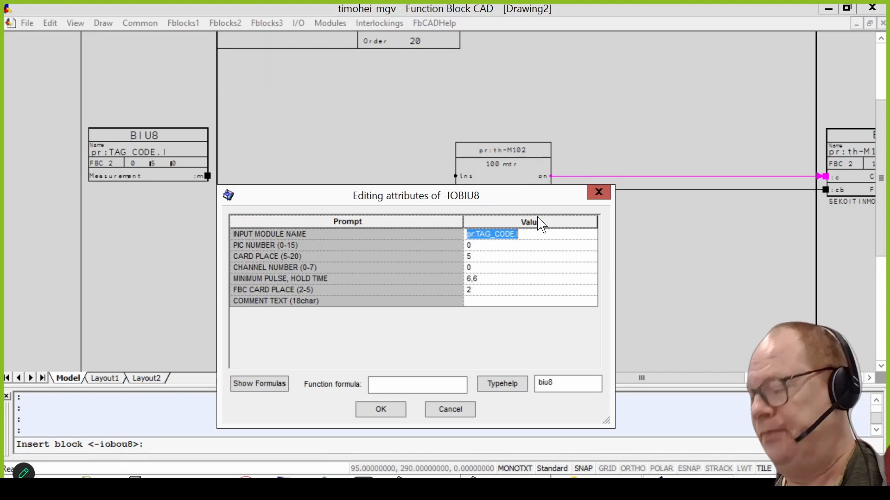
key(End)
key(shift+Home)
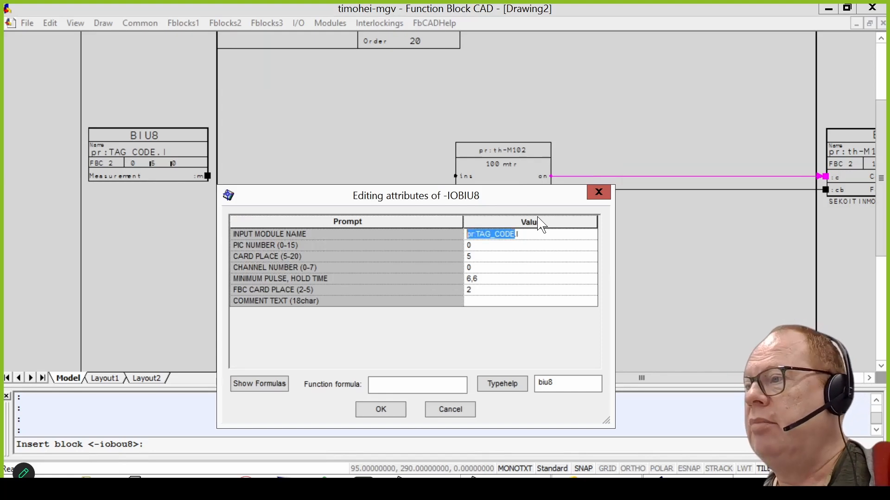
text(th-M102)
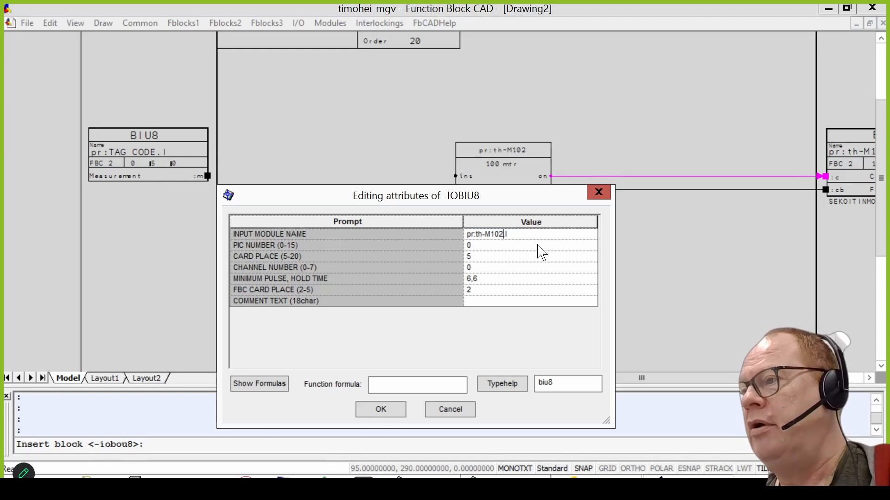
Step: Set the BIU8 to PIC number 15, card place 5, channel 0 and FBC card place 2, with comment SEKOITINMOOTTORIN KÄYNTITIETO, and apply the attributes
click(472, 247)
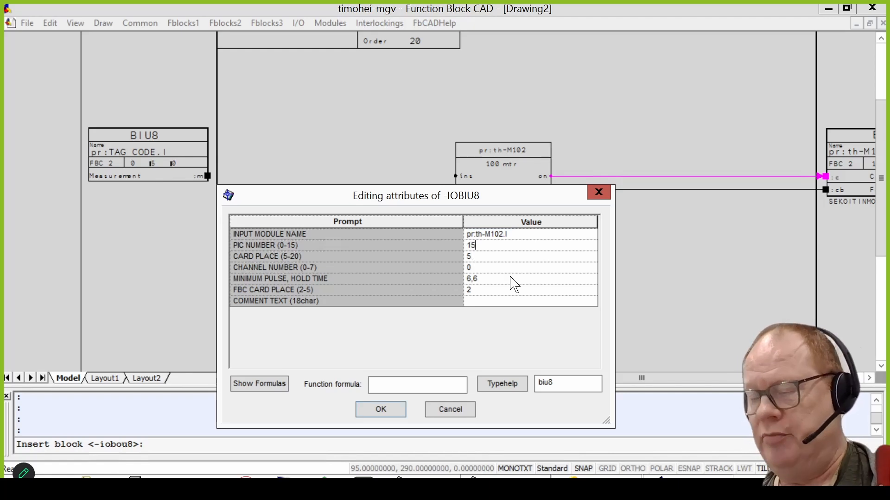
key(Tab)
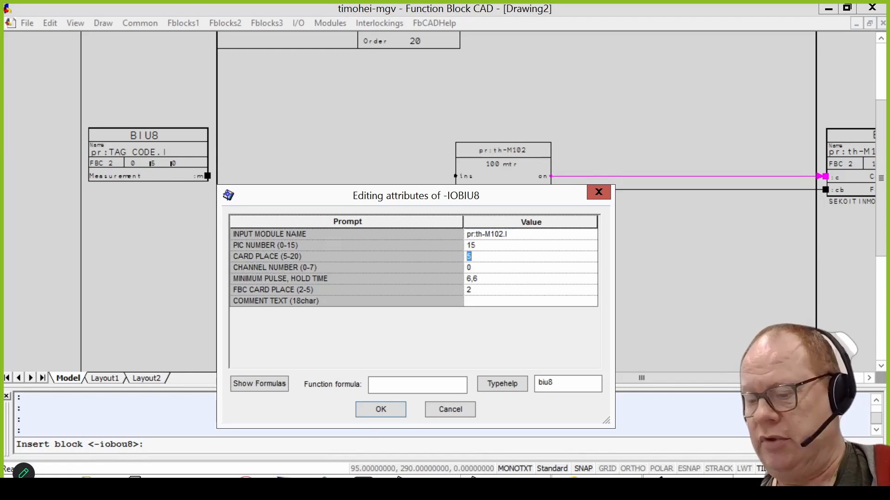
key(Tab)
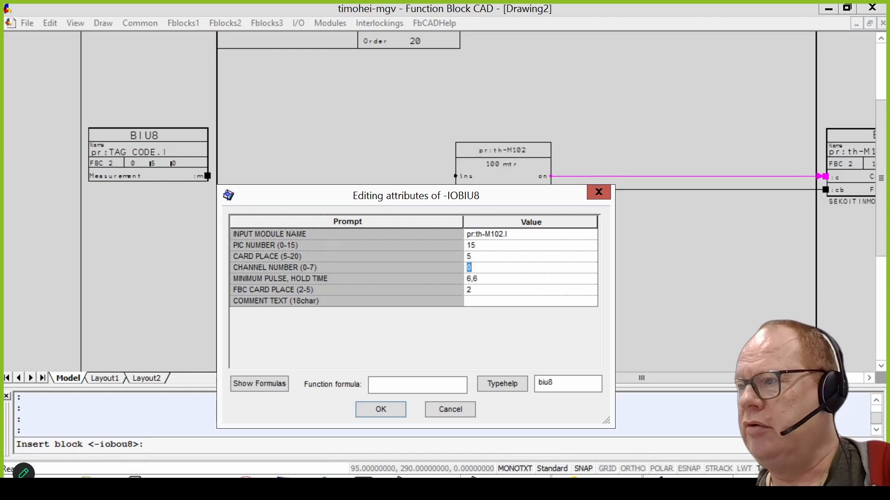
click(490, 292)
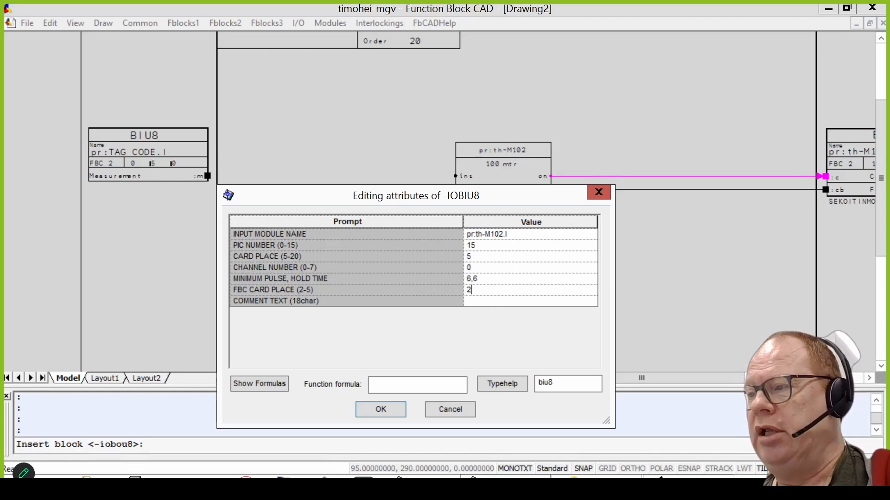
click(500, 280)
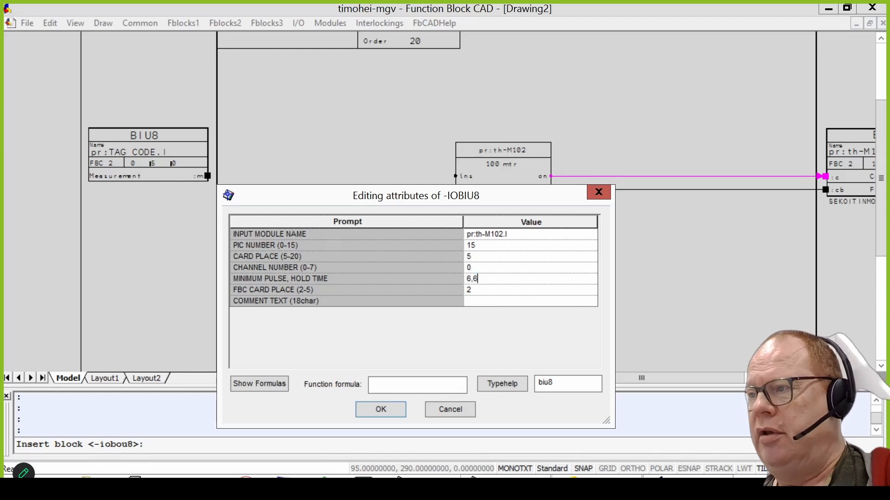
click(480, 302)
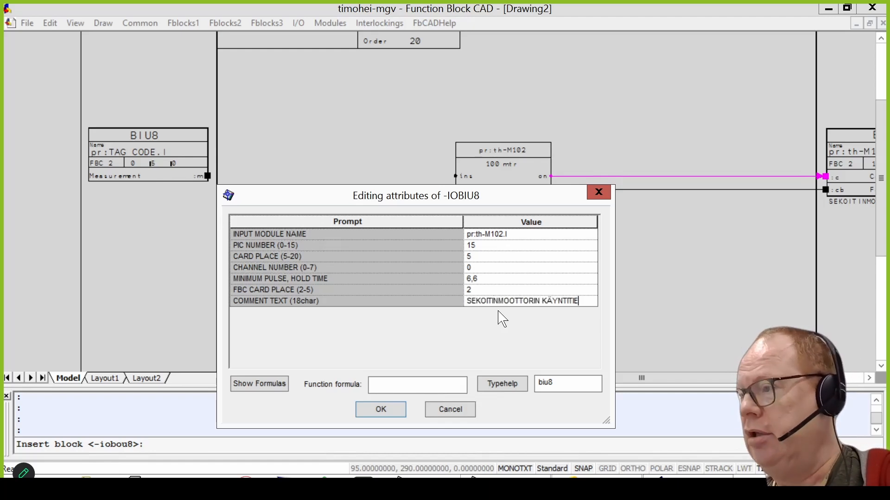
click(398, 411)
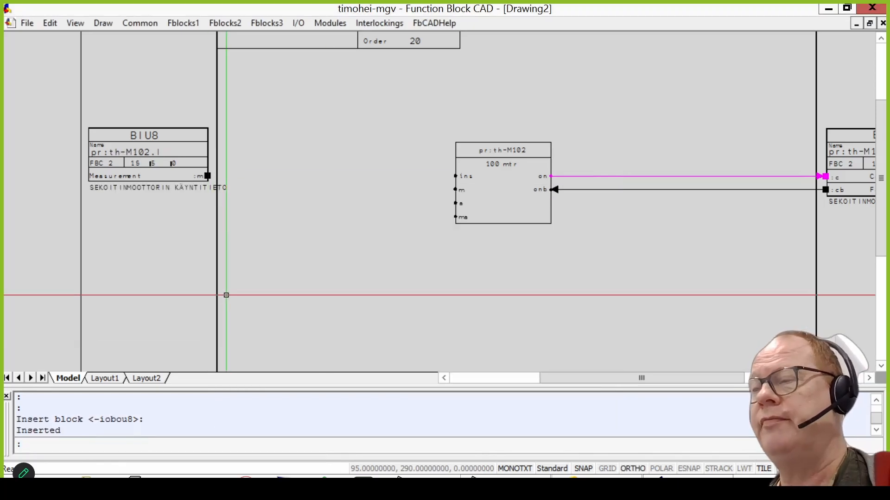
Step: Insert a small binary ccob block between the BIU8 and the motor block, with execution order 10
click(233, 23)
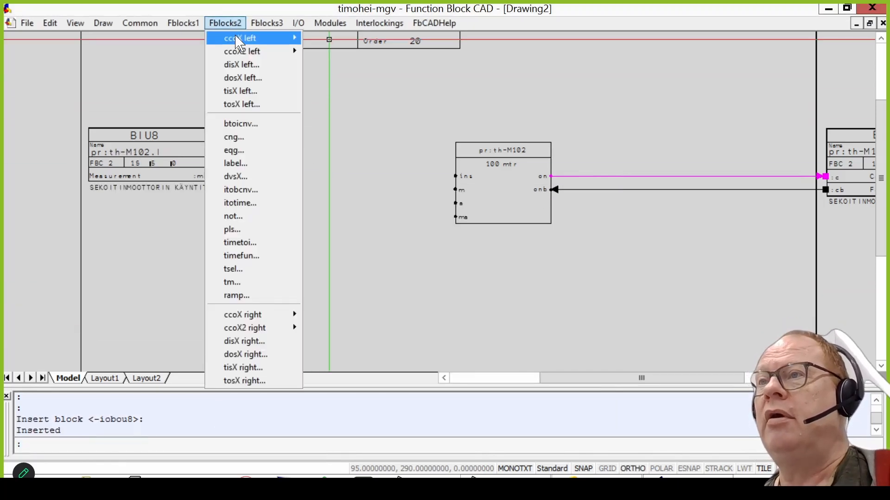
mouse_move(239, 41)
click(360, 43)
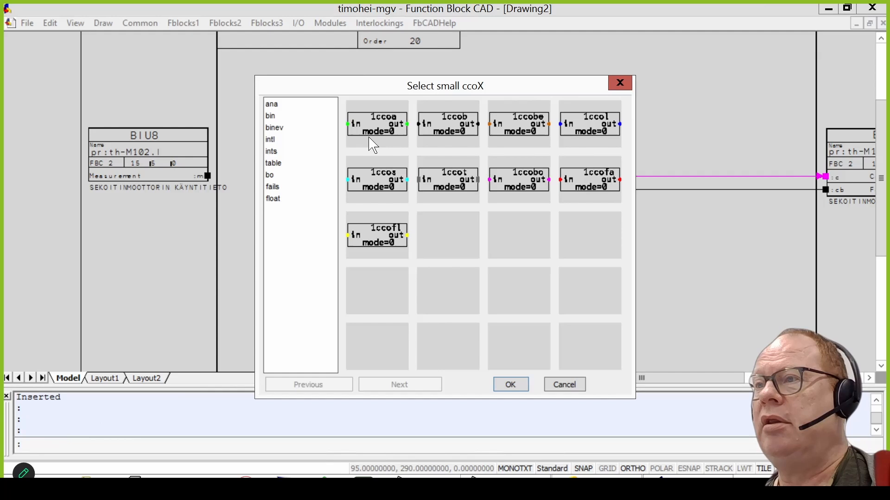
double_click(447, 136)
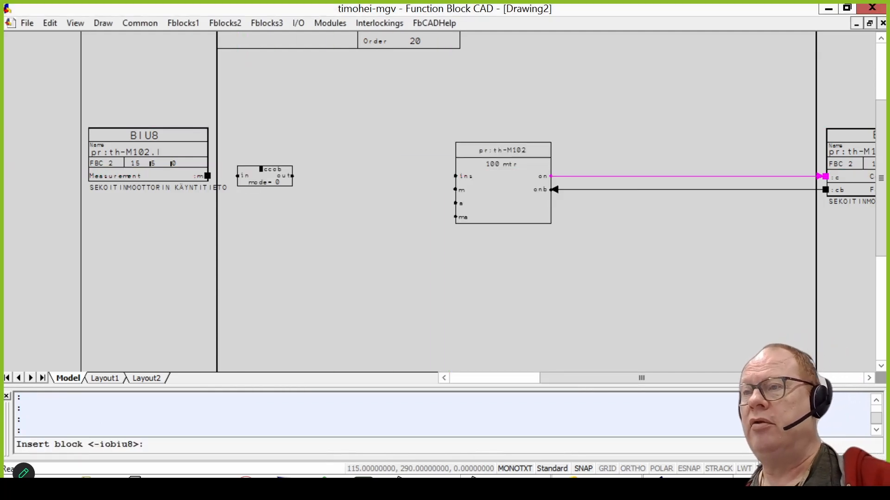
click(237, 176)
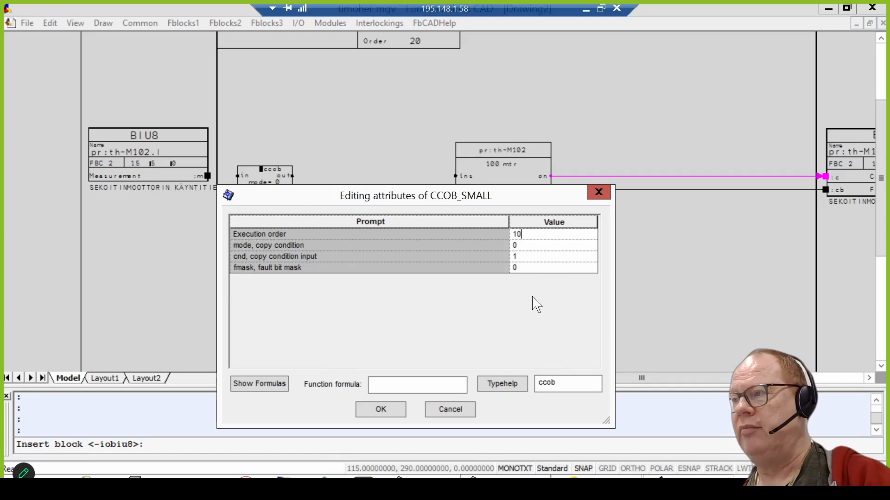
text(10)
click(399, 415)
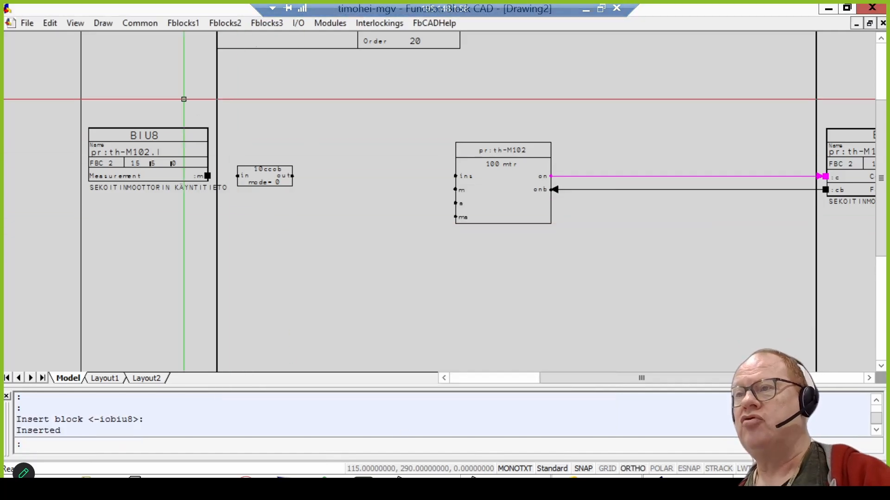
Step: Draw scalar autocolor wires from the BIU8 :m port to the ccob input and from the ccob output to the motor block's ins input
click(103, 24)
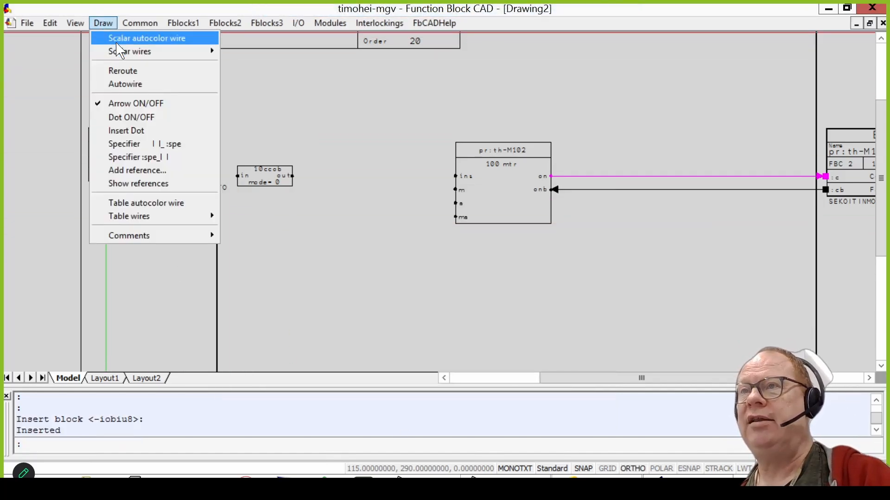
click(110, 37)
click(207, 176)
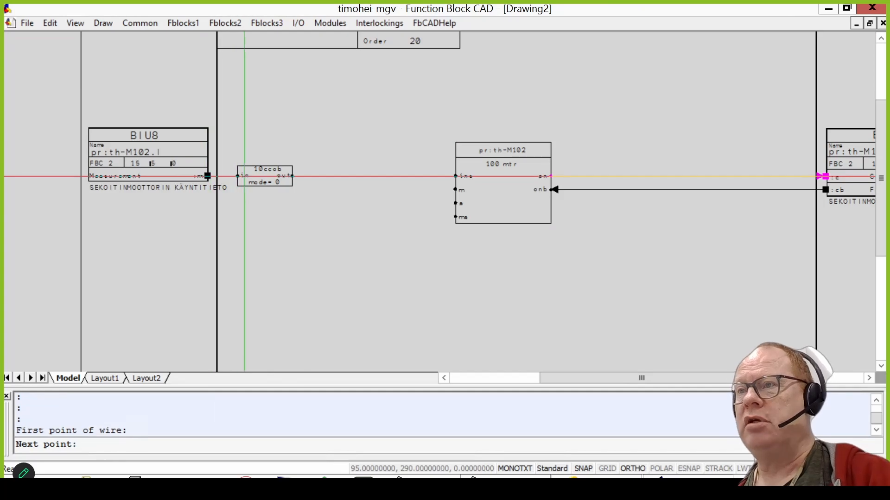
click(237, 176)
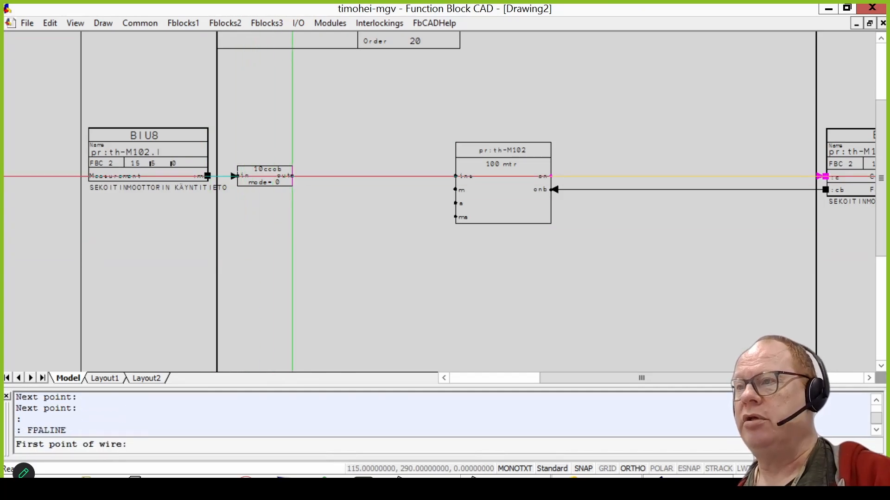
click(292, 177)
click(455, 176)
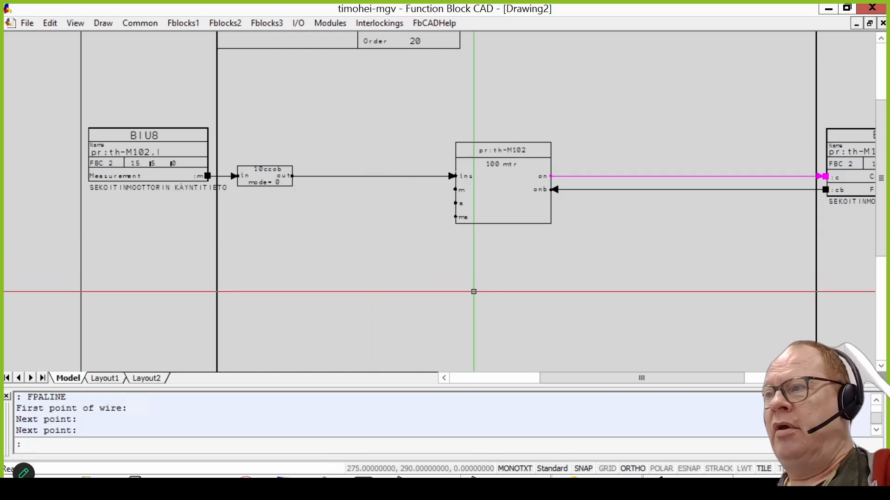
drag(482, 292, 412, 290)
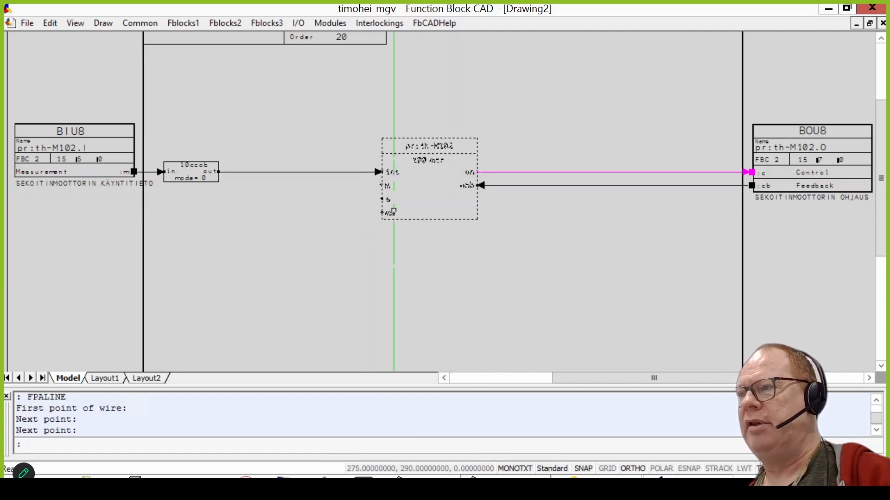
scroll(401, 202, up, 3)
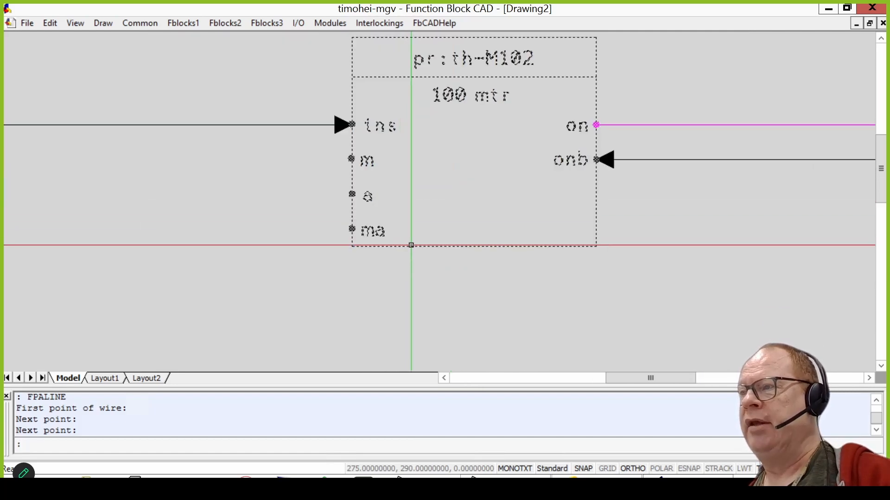
drag(409, 318, 412, 357)
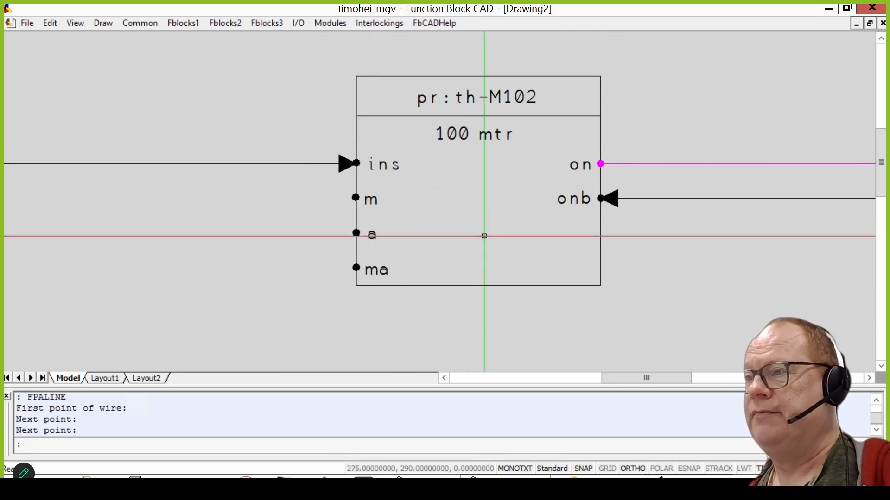
scroll(484, 236, down, 2)
mouse_move(450, 229)
mouse_down()
mouse_move(443, 264)
mouse_move(423, 287)
mouse_move(404, 288)
mouse_up()
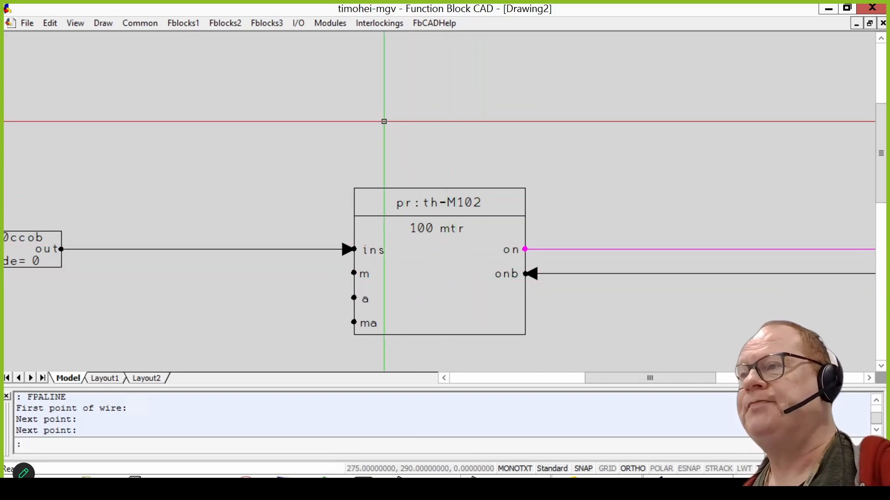
click(330, 23)
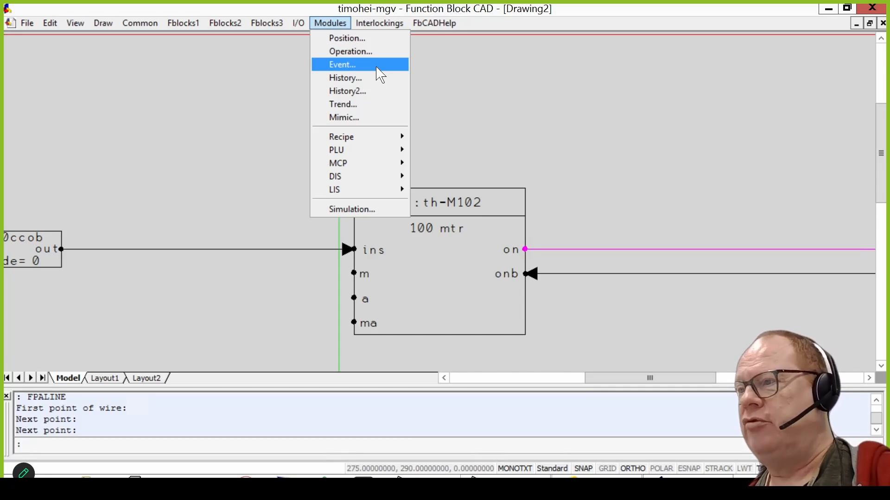
click(463, 292)
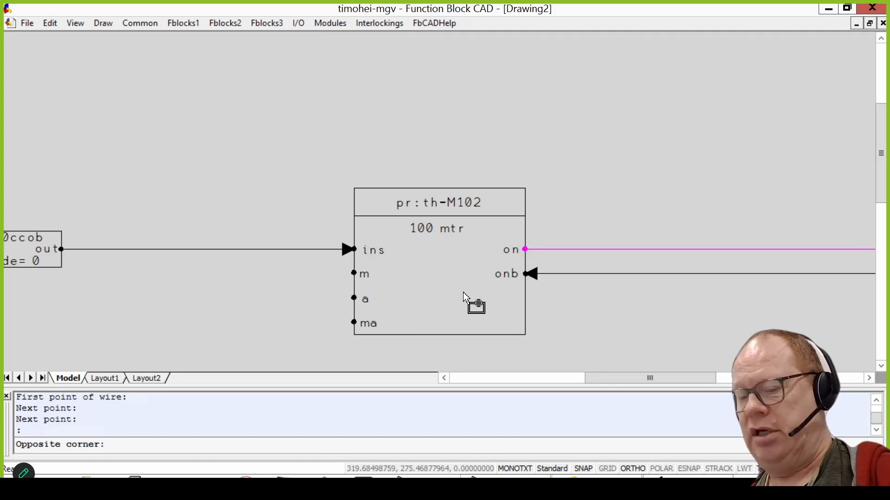
key(Escape)
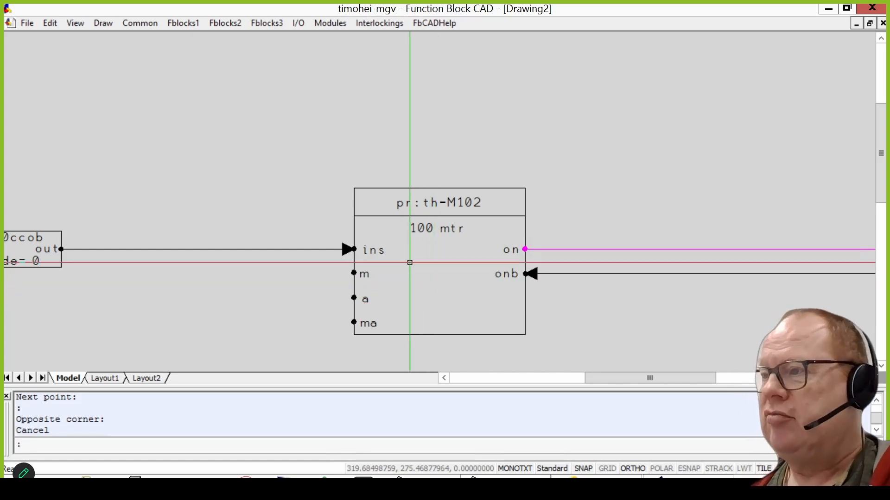
click(364, 273)
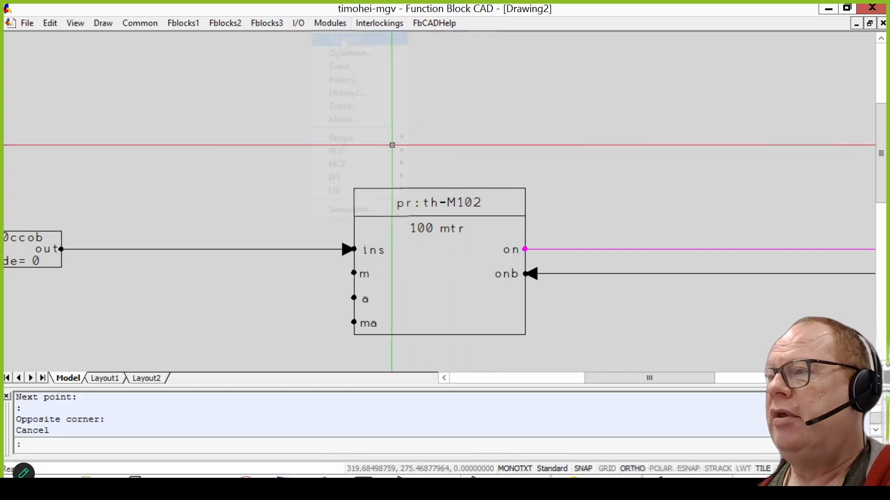
Step: Open the OPS Position module selection and choose the mtr module
click(330, 23)
click(341, 36)
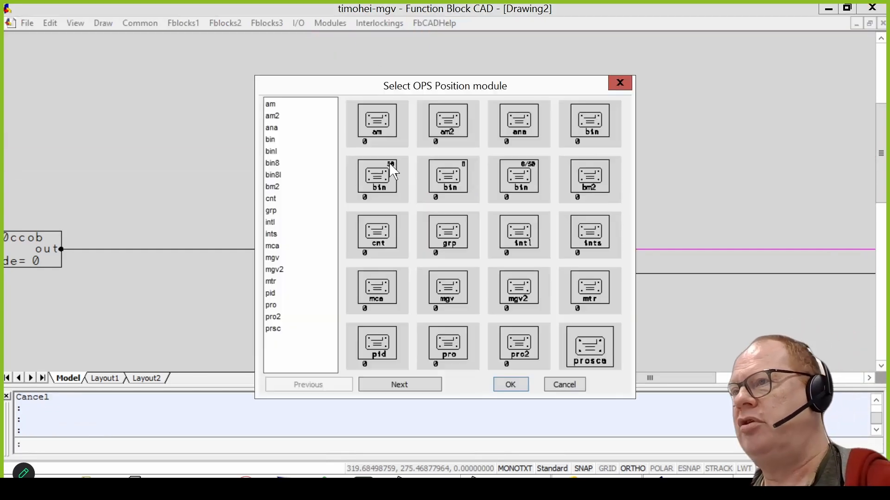
click(274, 282)
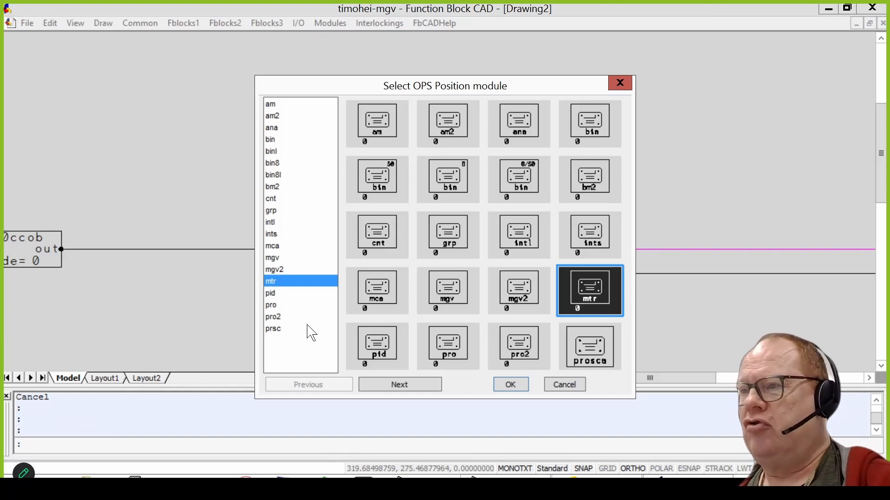
drag(391, 87, 621, 79)
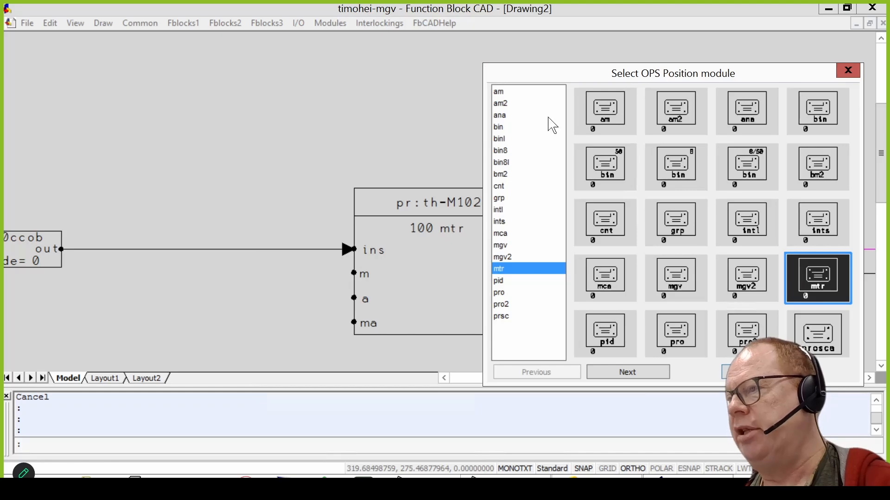
drag(614, 75, 350, 55)
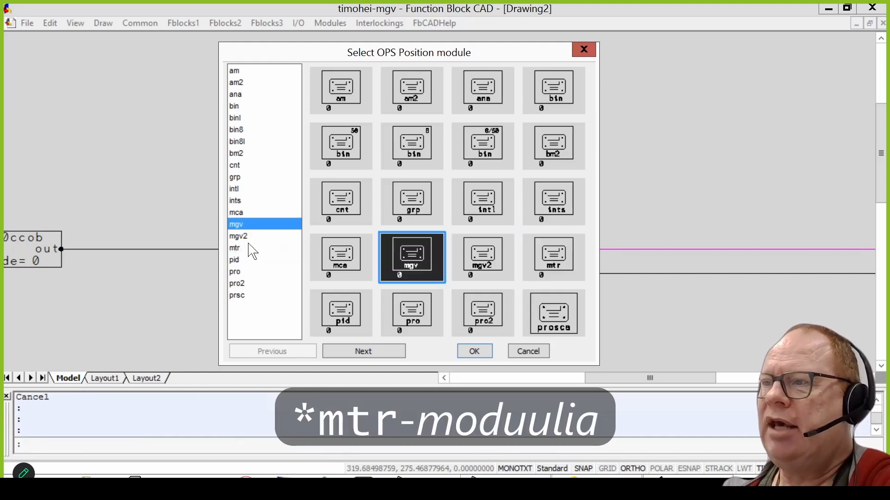
click(246, 226)
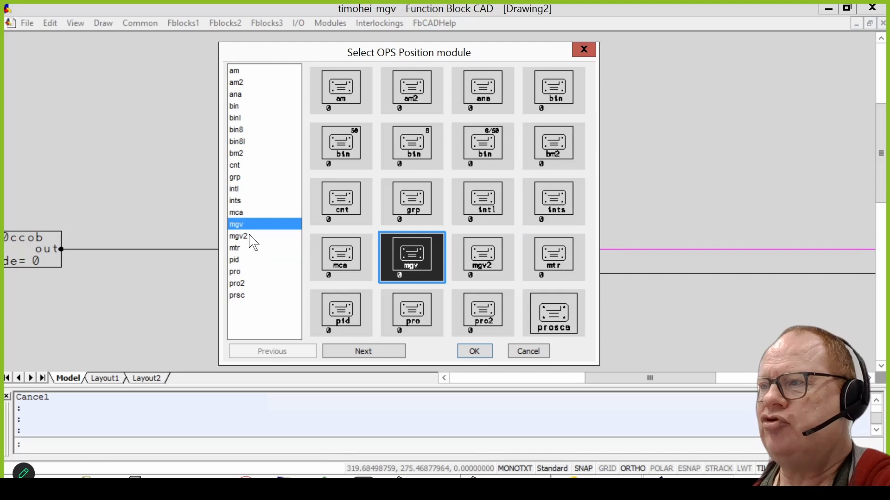
click(251, 238)
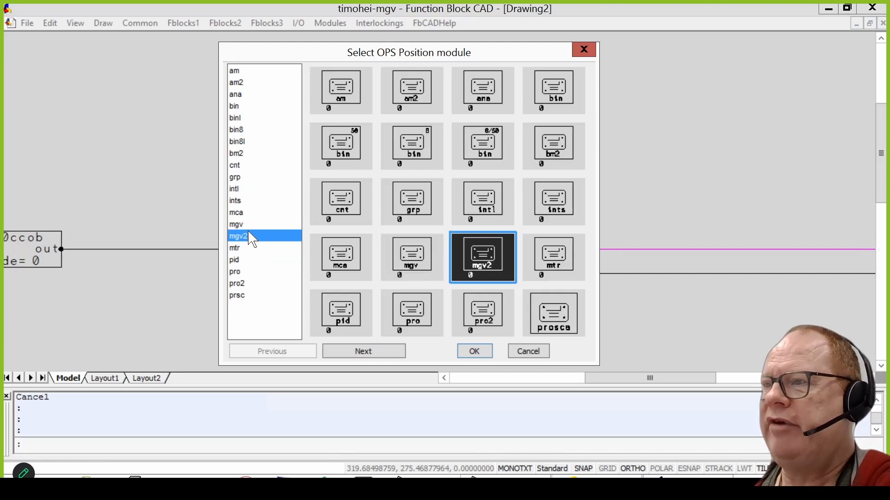
click(252, 226)
click(252, 239)
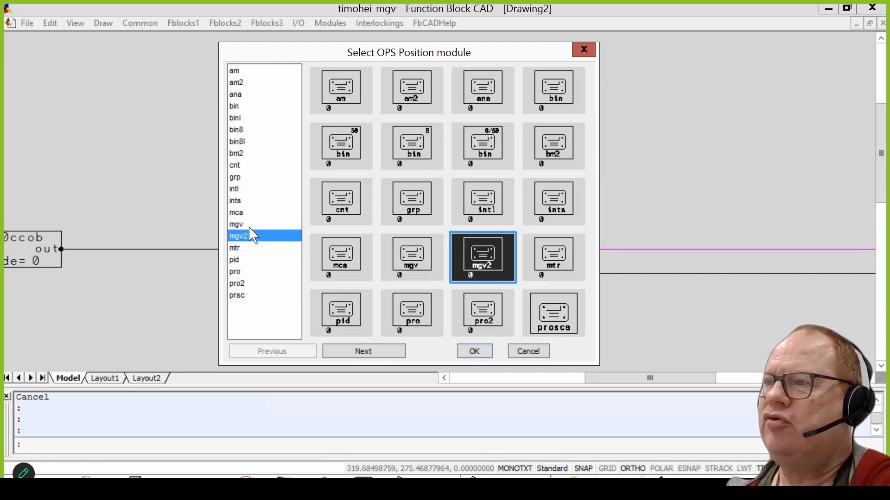
click(251, 228)
click(250, 238)
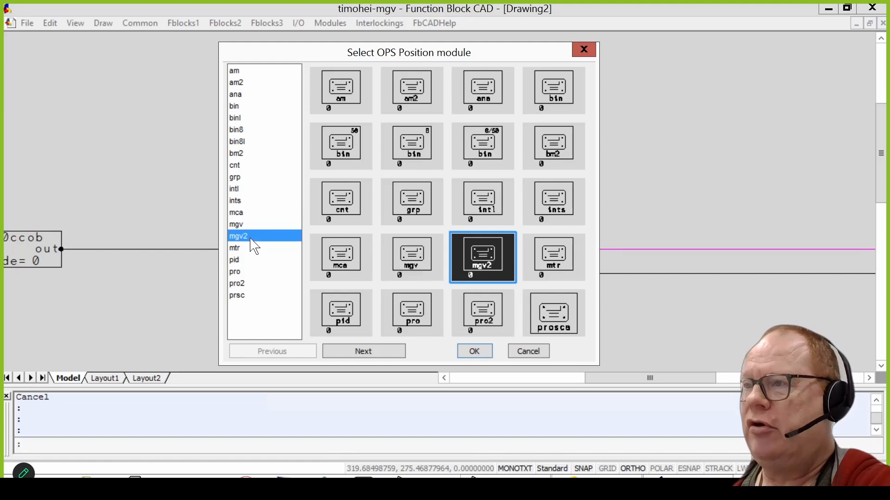
click(252, 226)
click(258, 237)
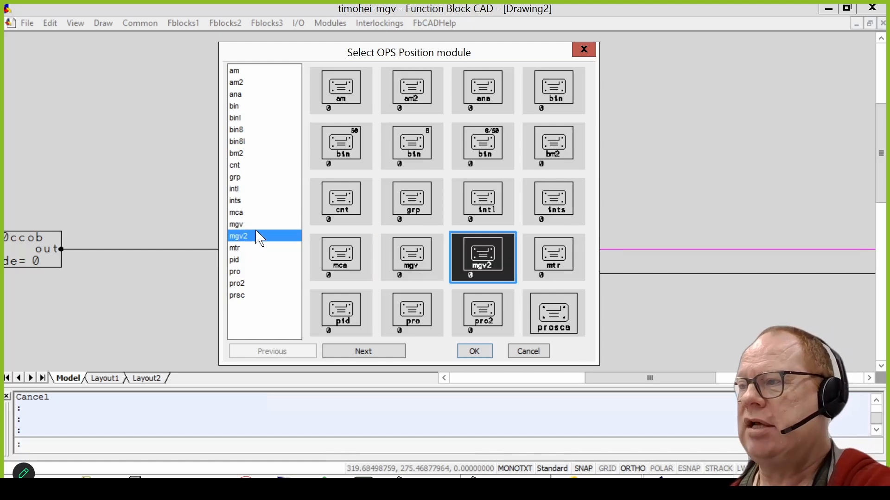
click(257, 227)
click(261, 237)
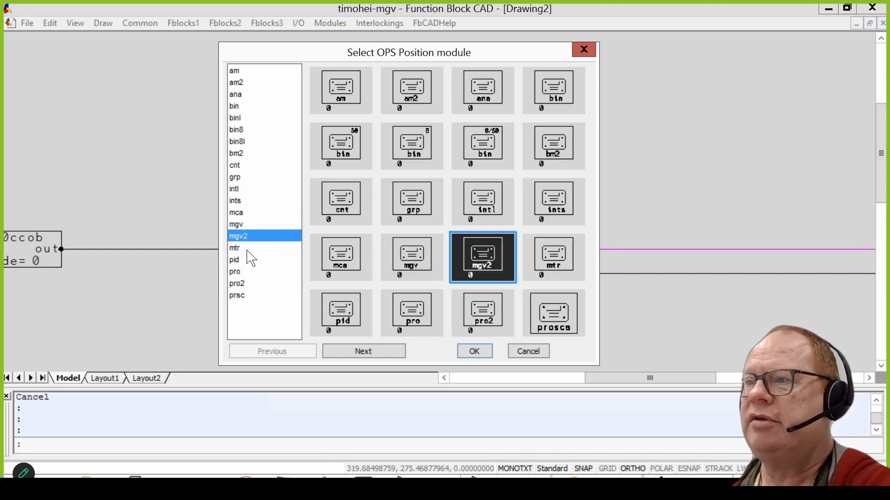
Step: Insert the mtr OPS position module directly above the upper-left corner of the pr:th-M102 motor block
click(249, 249)
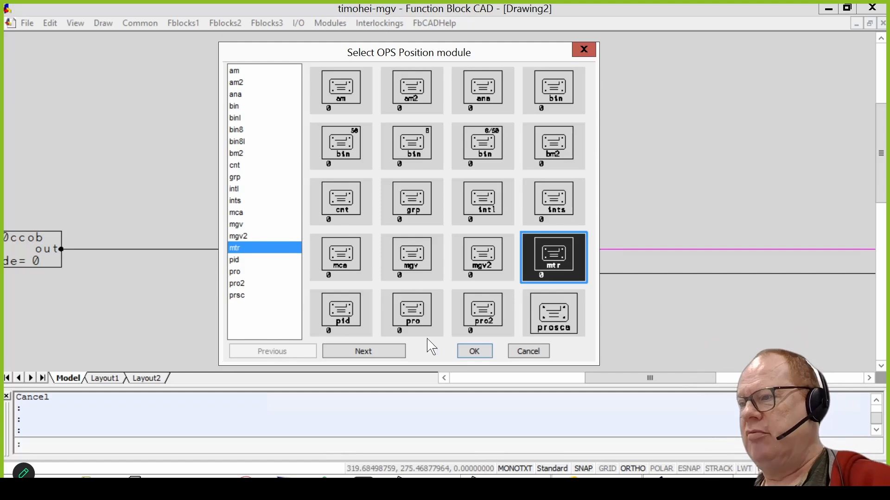
click(474, 351)
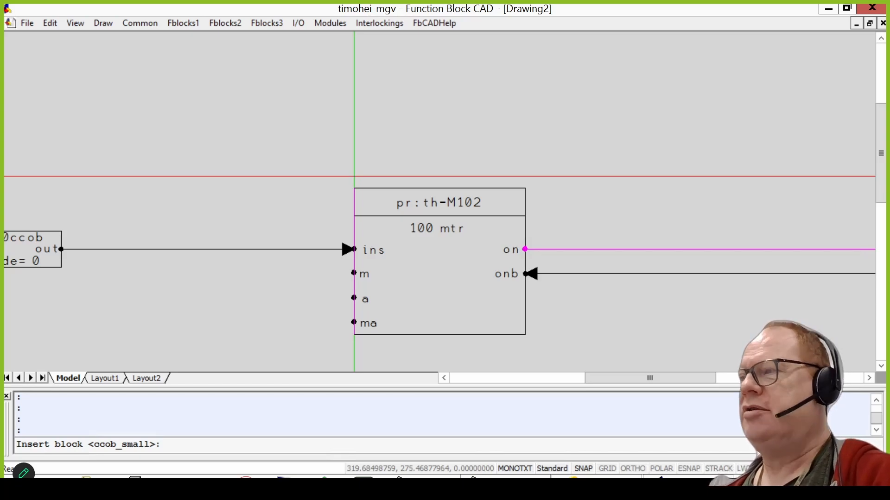
click(354, 176)
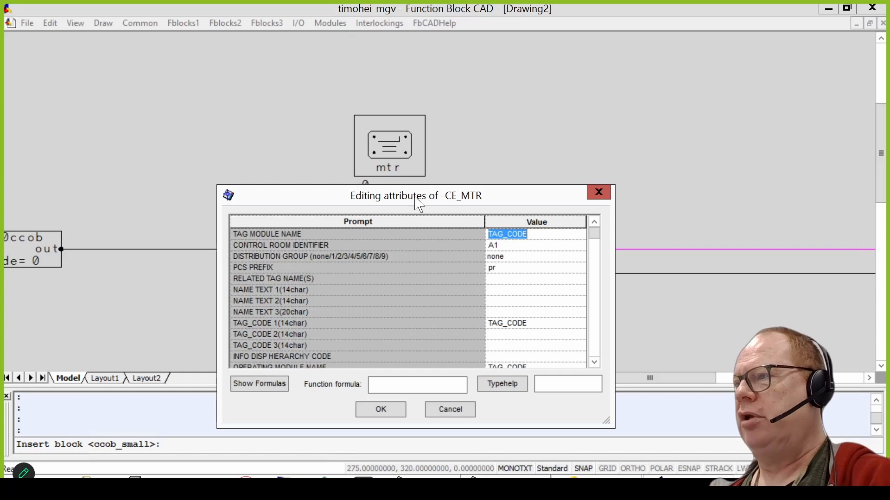
drag(417, 204, 789, 179)
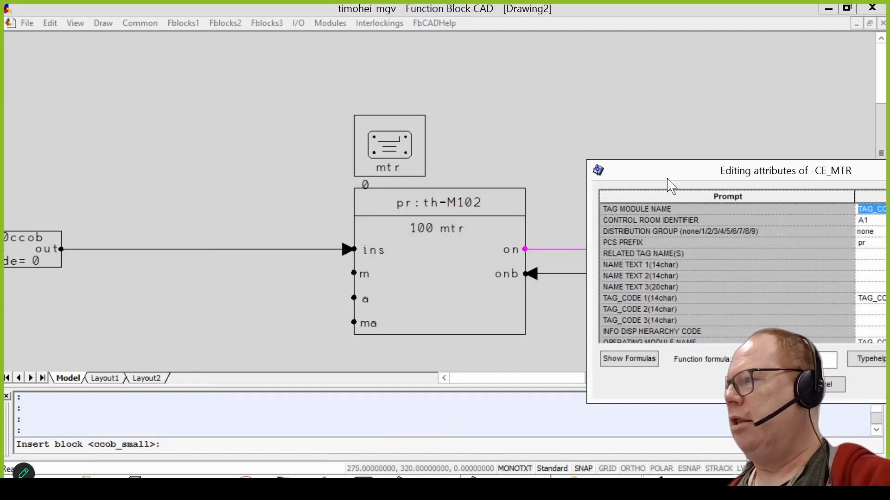
drag(686, 171, 287, 142)
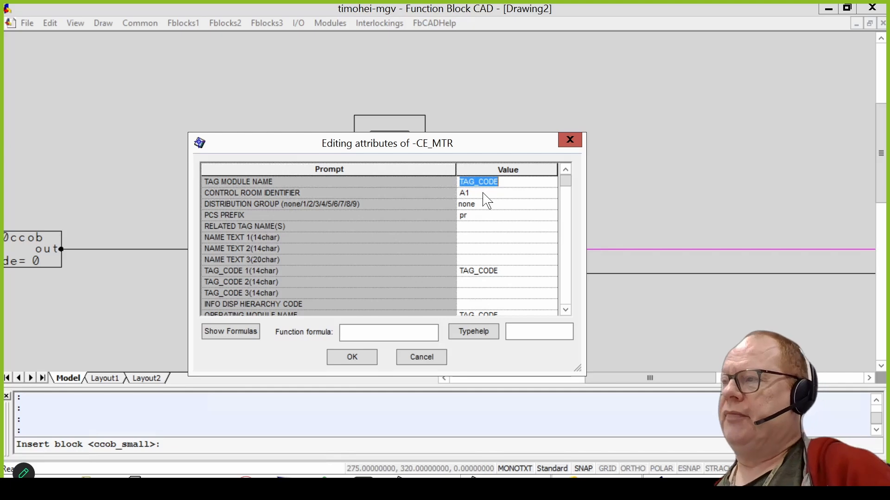
Step: Set the mtr position module's control room identifier to G1
click(483, 193)
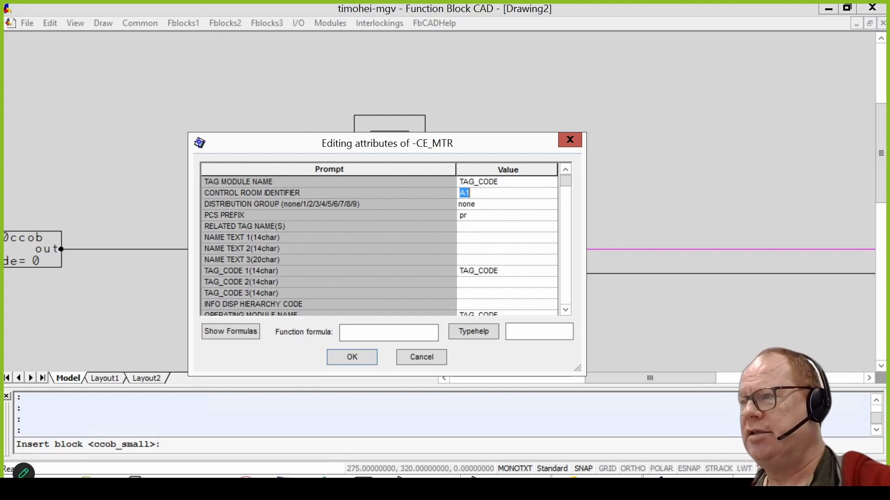
text(G)
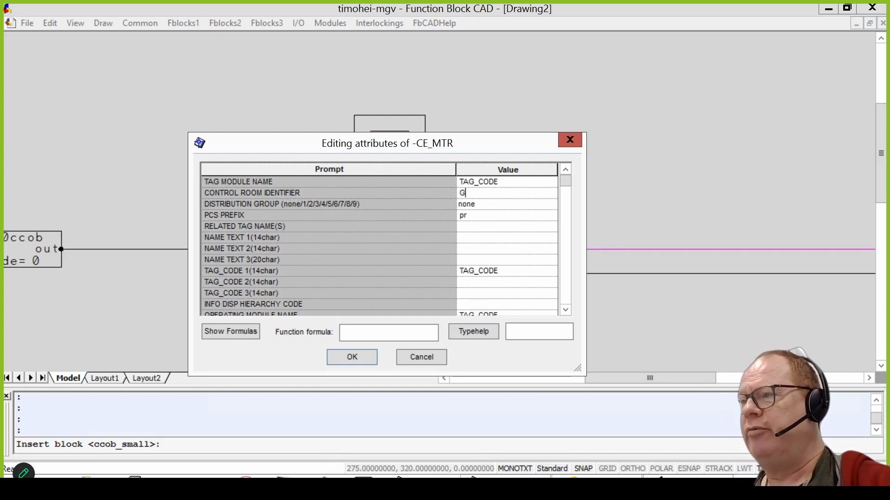
text(1)
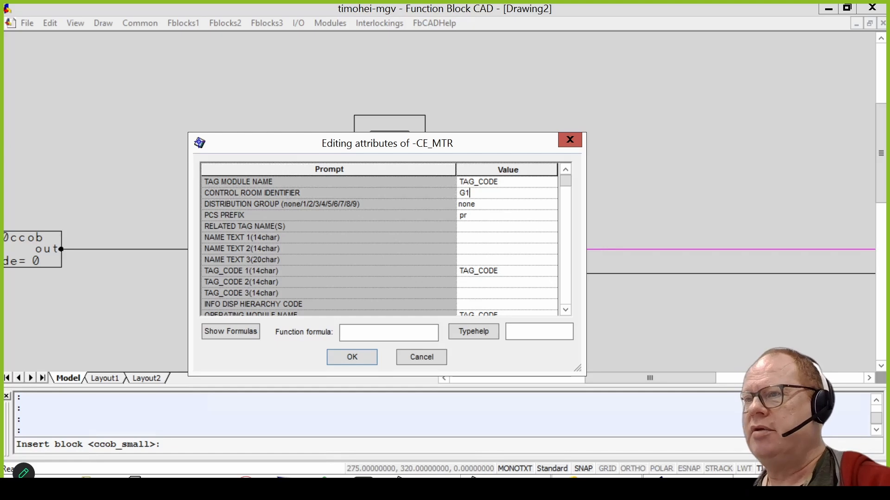
key(shift+Left)
key(shift+Left)
key(shift+Right)
key(shift+Right)
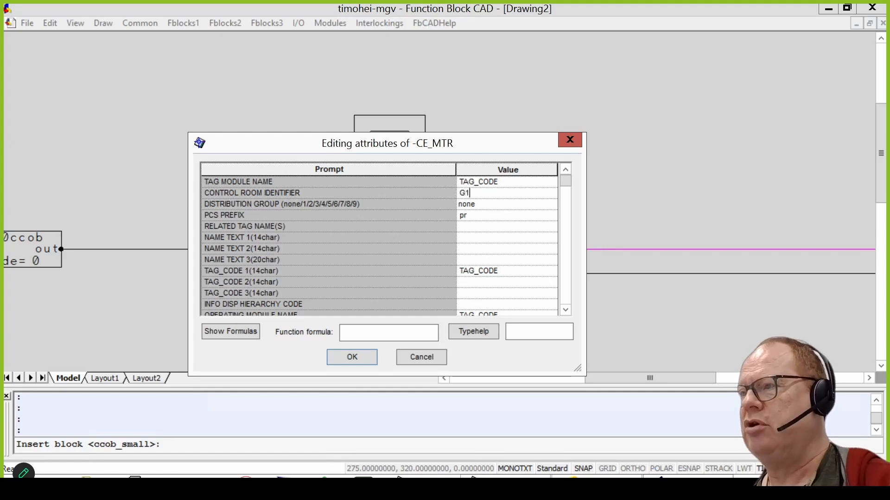
key(shift+Left)
key(shift+Left)
key(shift+Right)
key(shift+Right)
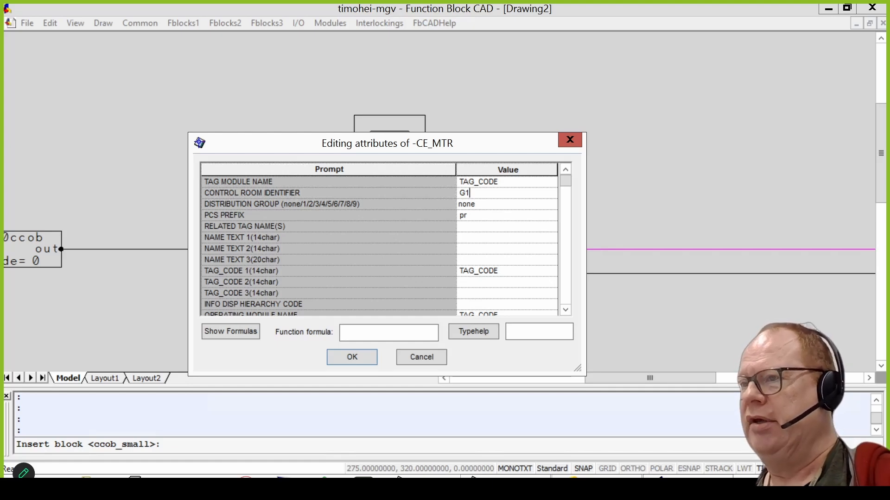
click(488, 203)
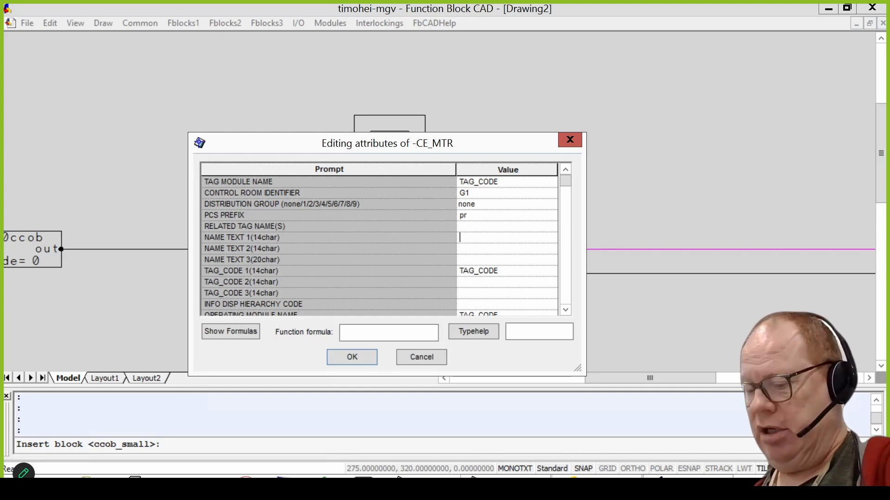
Step: Enter SEKOITINMOOTTORI as both name text 1 and name text 3, leaving name text 2 empty
text(SE)
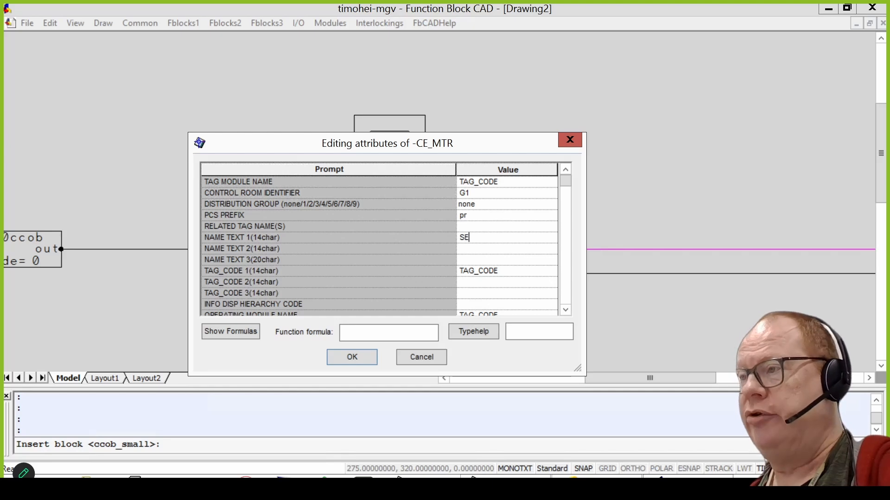
text(KOITIN)
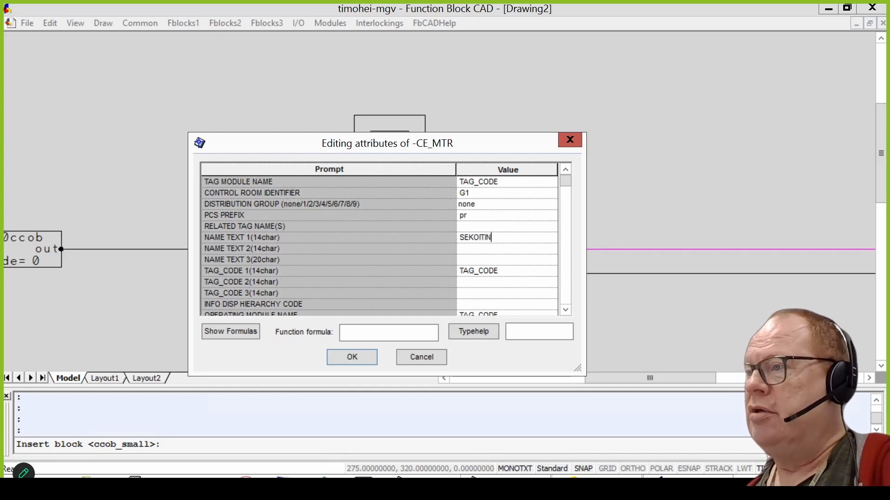
text(MOOTTORI)
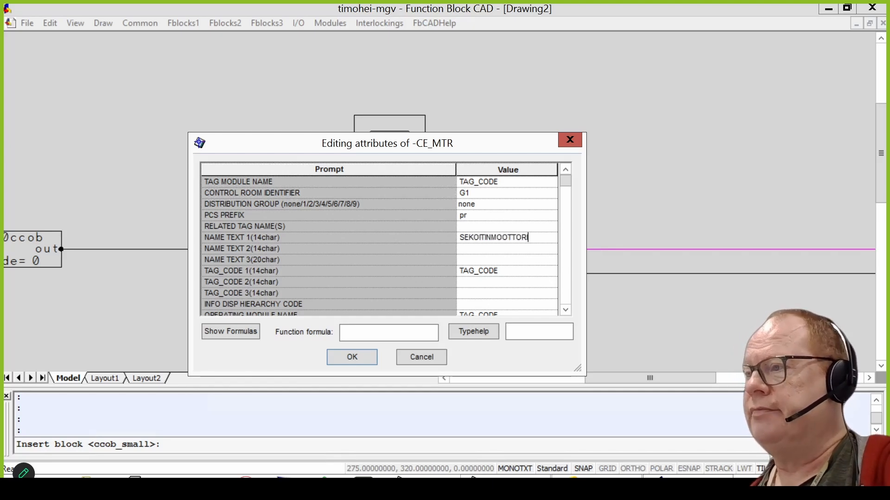
key(Down)
key(Down)
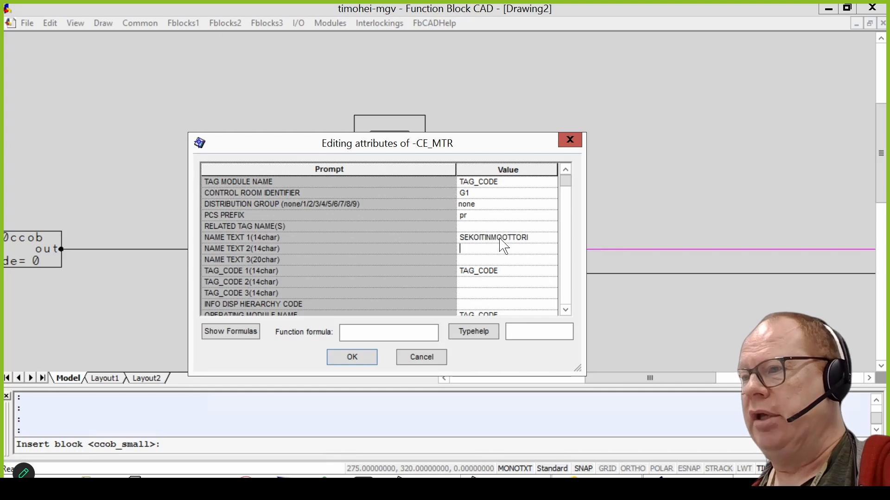
text(SEKOI)
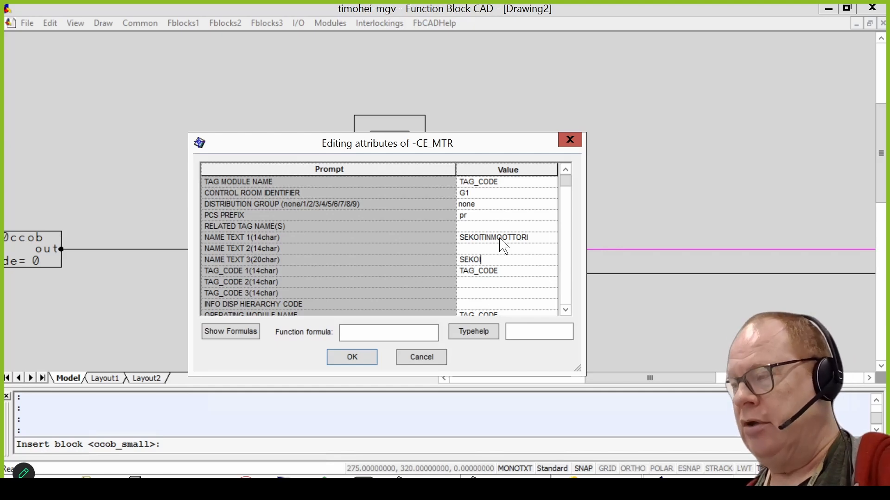
text(TINMOOTTORI)
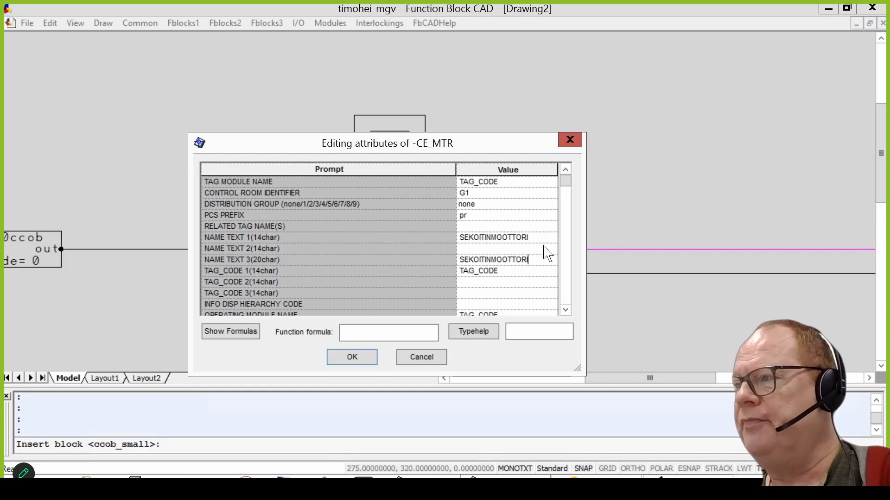
Step: Count the characters of name text 1 against its 14-character limit
click(535, 238)
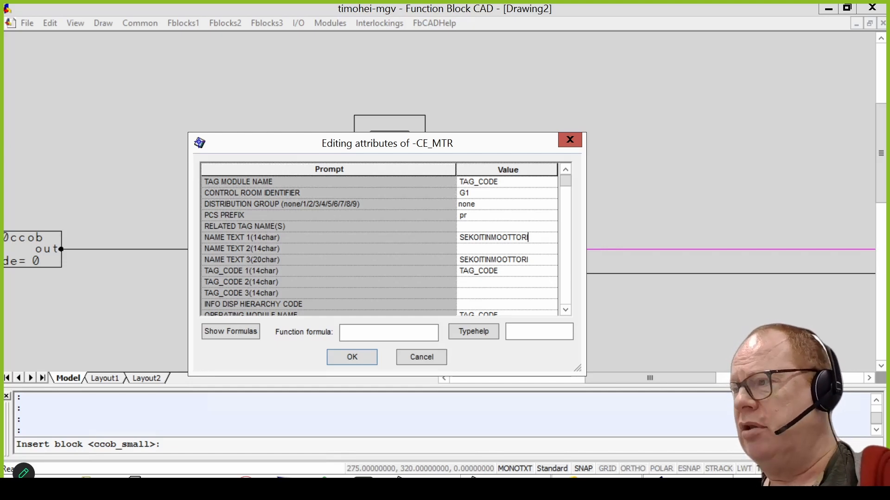
key(shift+Left)
key(shift+Left)
key(shift+Left)
key(shift+Left)
key(shift+Left)
key(shift+Left)
key(shift+Left)
key(shift+Left)
key(shift+Left)
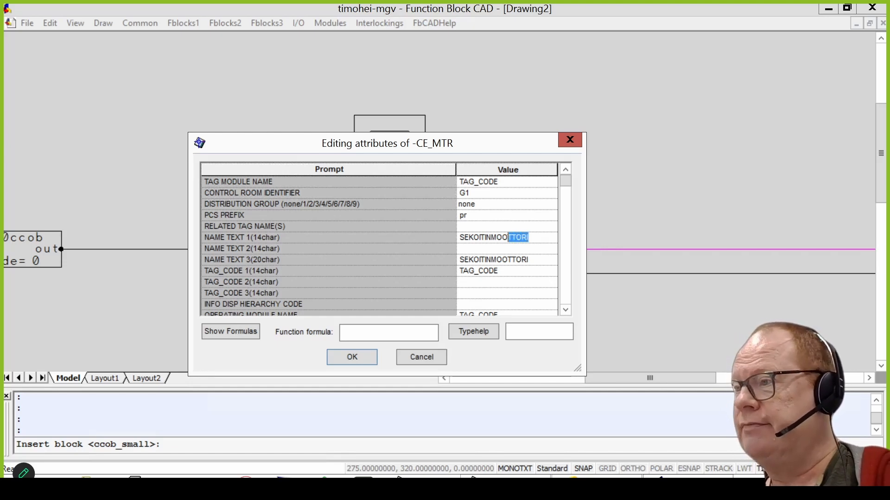
key(shift+Left)
key(shift+Left)
key(shift+Left)
key(shift+Left)
key(shift+Left)
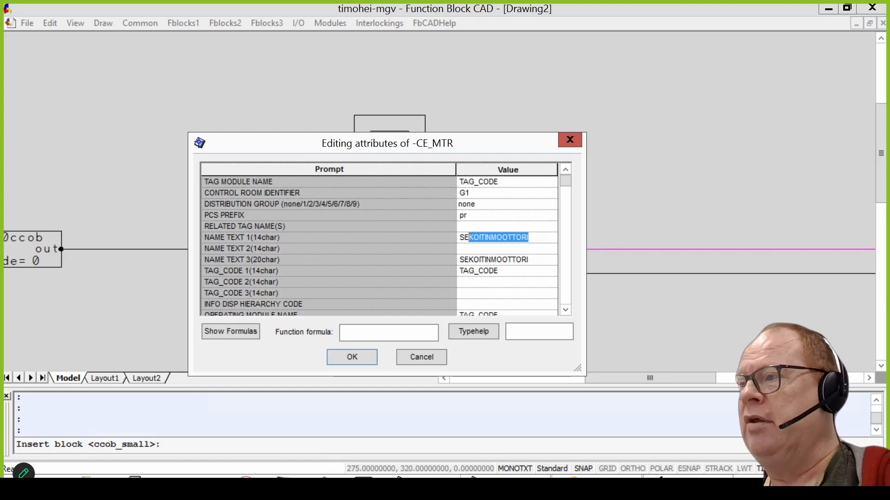
key(End)
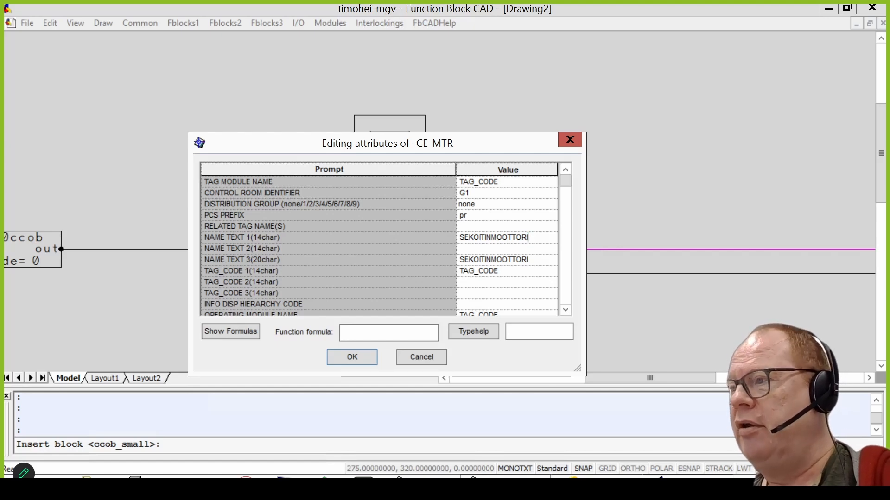
Step: Shorten name text 1 to SEKOITINMOOTT
key(BackSpace)
key(BackSpace)
key(BackSpace)
key(BackSpace)
key(BackSpace)
key(BackSpace)
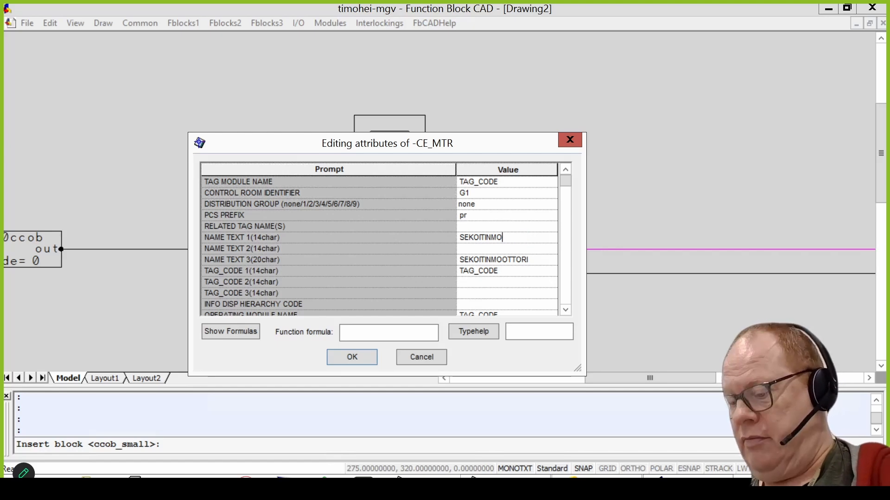
text(OTT)
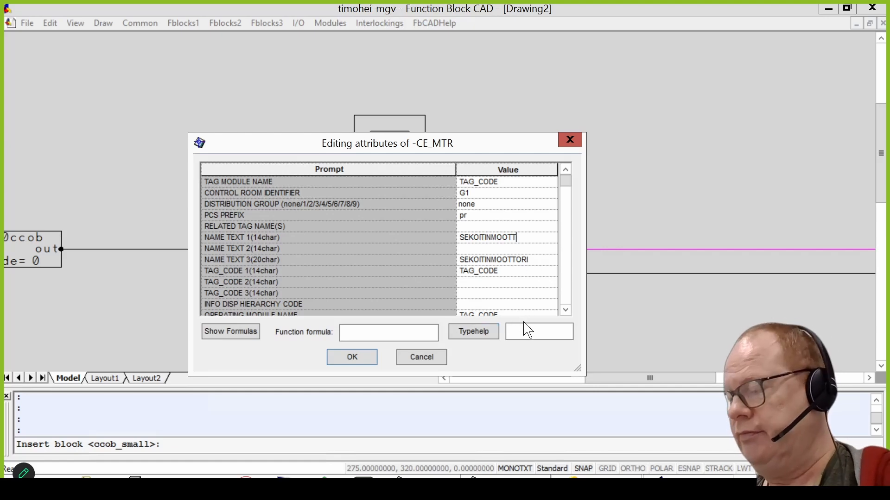
Step: Recount the characters of the shortened name text 1 to check that it fits the 14-character limit
key(shift+Left)
key(shift+Left)
key(shift+Left)
key(shift+Left)
key(shift+Left)
key(shift+Left)
key(shift+Left)
key(shift+Left)
key(shift+Left)
key(shift+Left)
key(shift+Left)
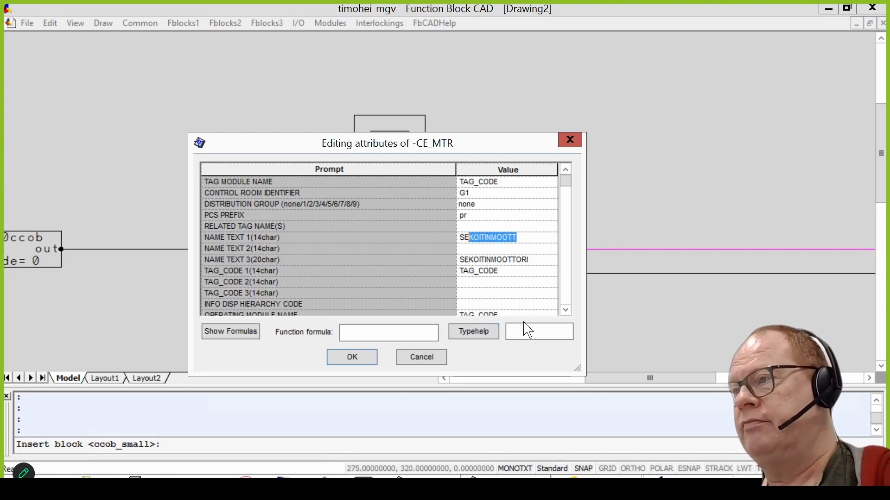
key(shift+Left)
key(shift+Left)
key(End)
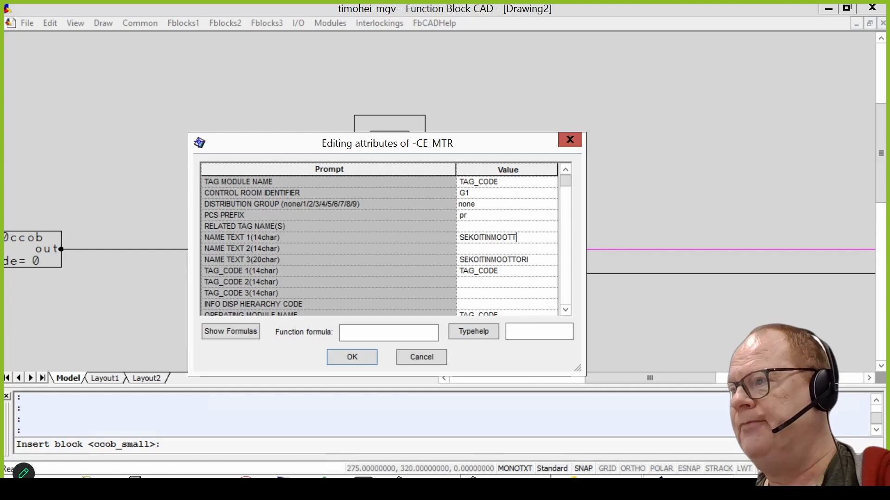
Step: Review the mtr module's operability of tag, current unit and number of decimals attributes, comparing them with the mtr block in the diagram
click(565, 309)
click(565, 310)
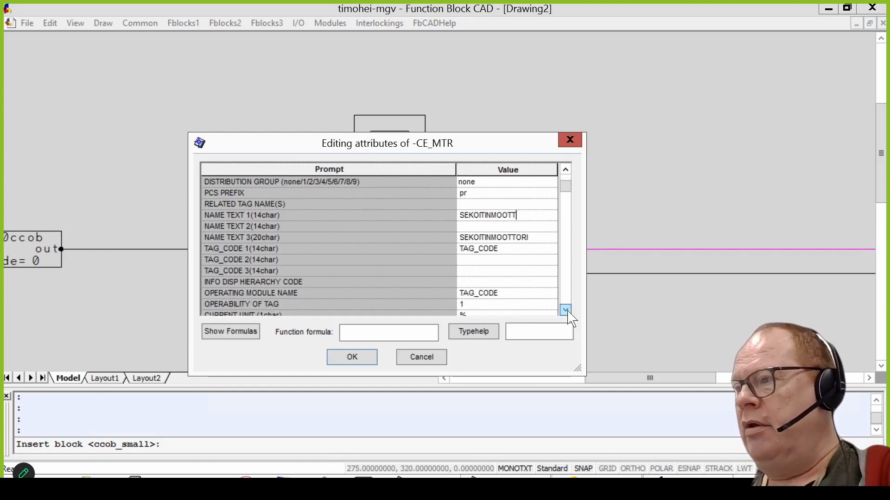
click(565, 309)
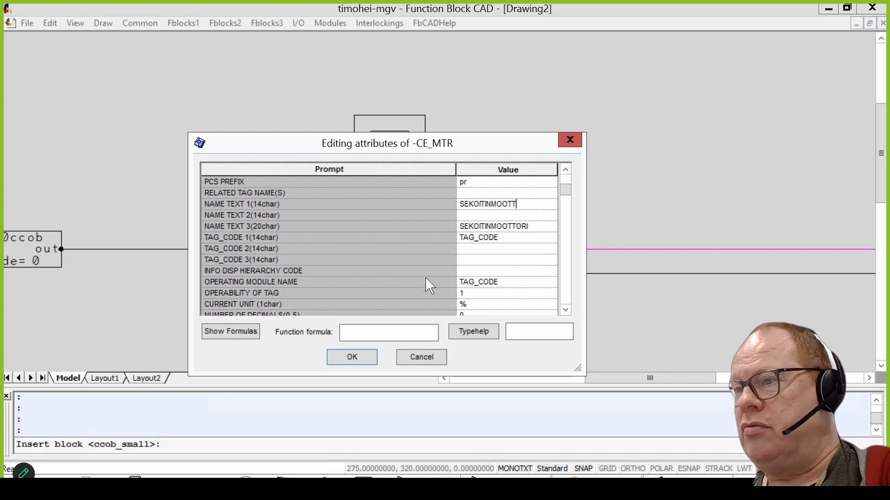
click(566, 310)
click(565, 309)
click(565, 310)
click(565, 310)
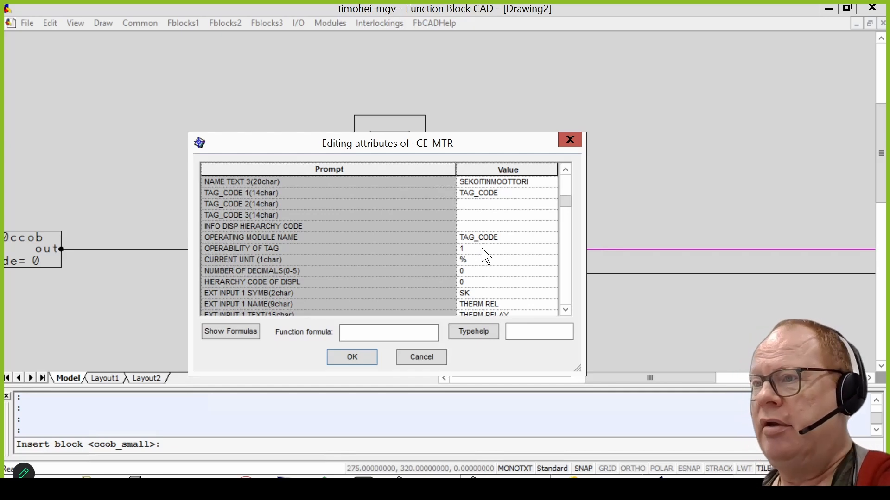
drag(456, 170, 379, 171)
click(417, 249)
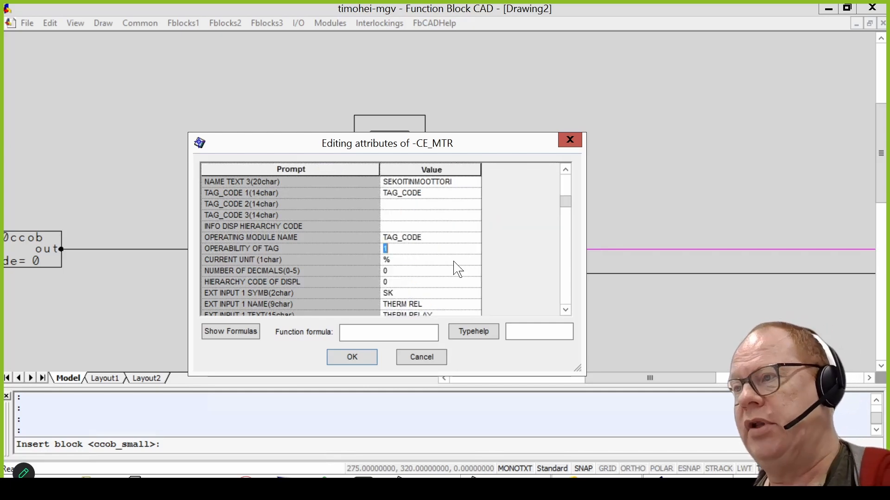
key(Down)
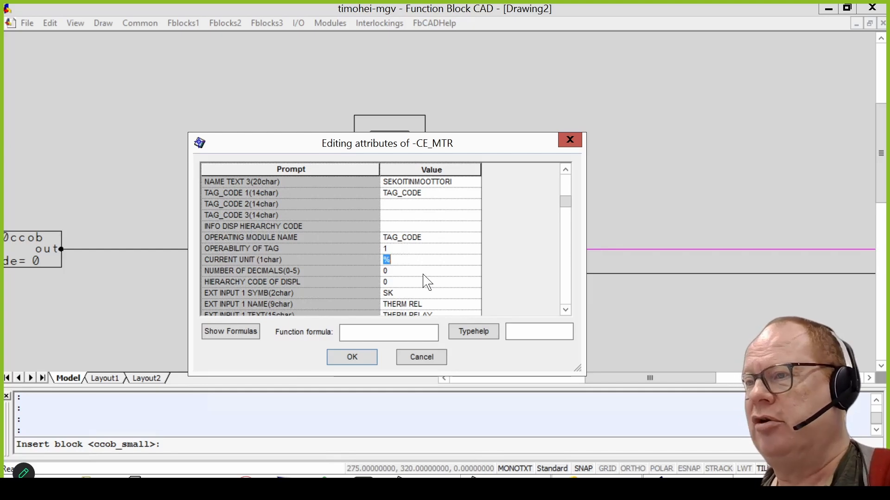
drag(410, 149, 749, 148)
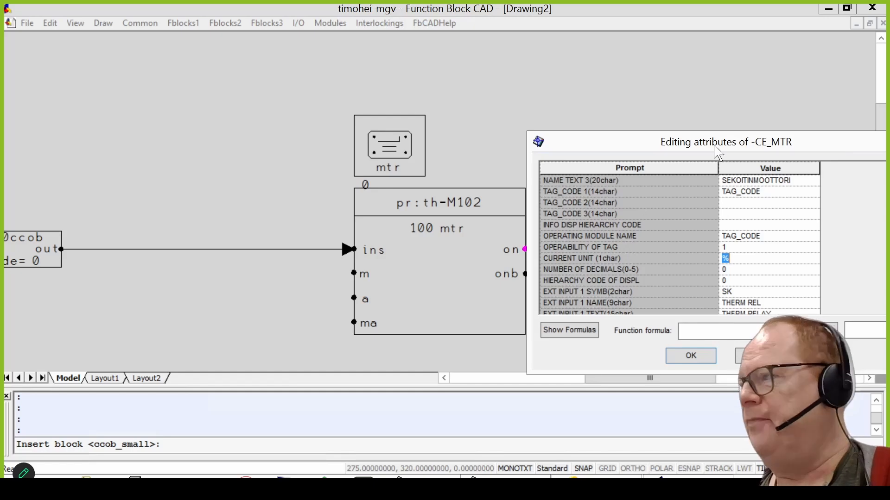
drag(718, 152, 444, 105)
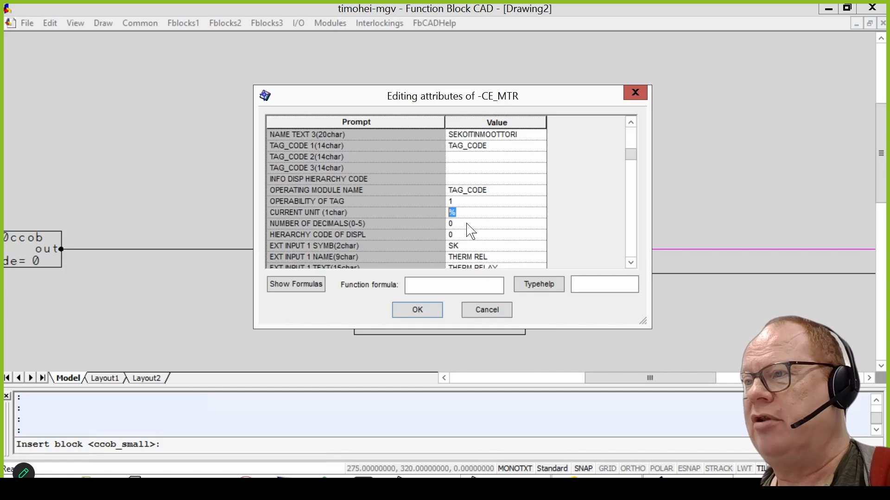
click(466, 224)
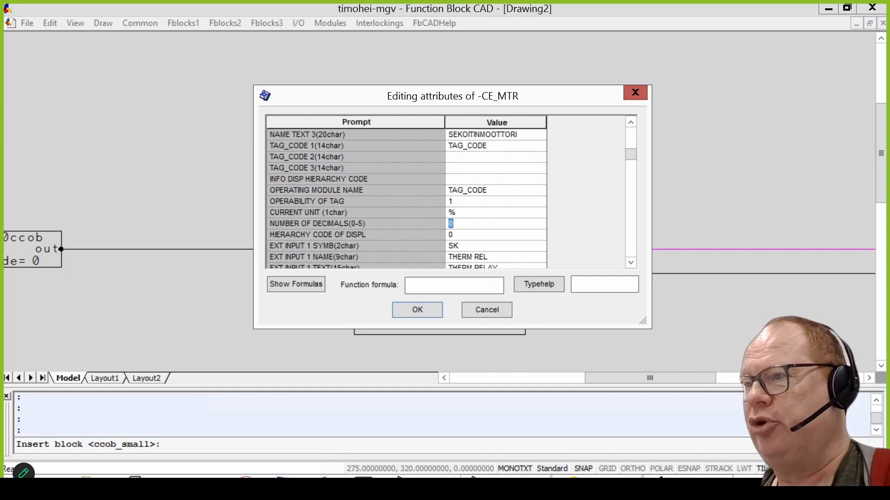
Step: Set the hierarchy code of display to gd:G1:th-MALLI
click(476, 236)
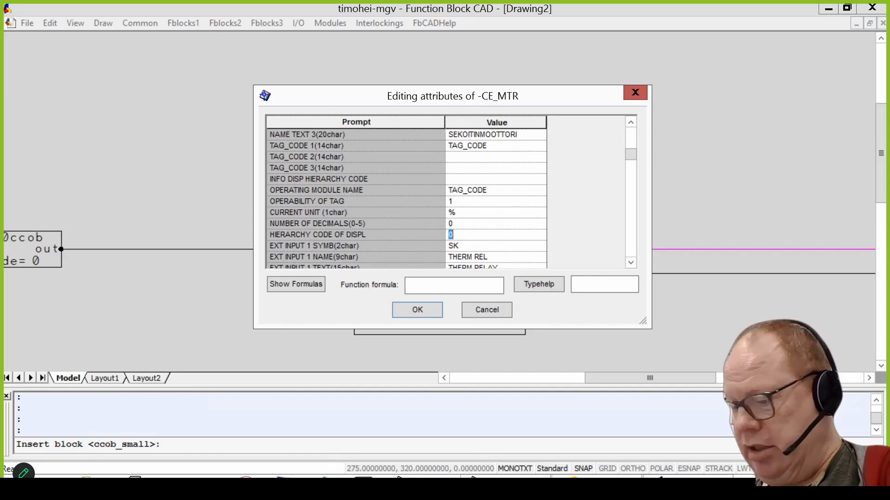
text(gd:)
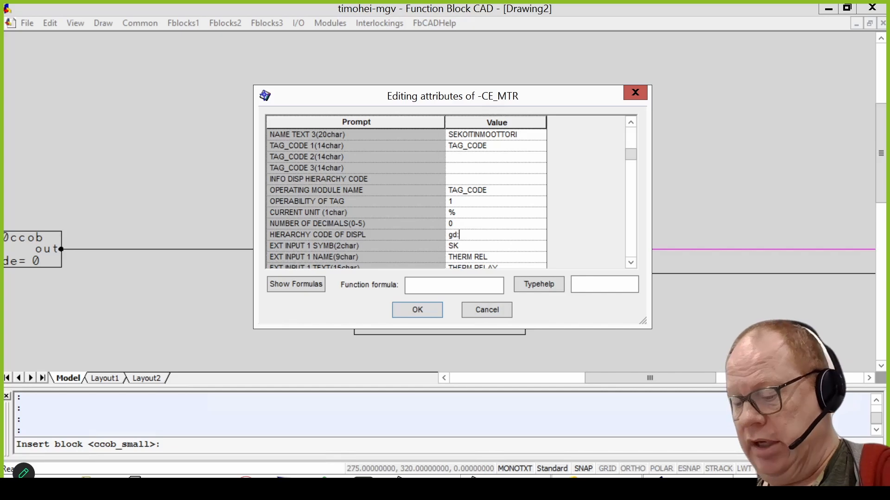
text(G1:)
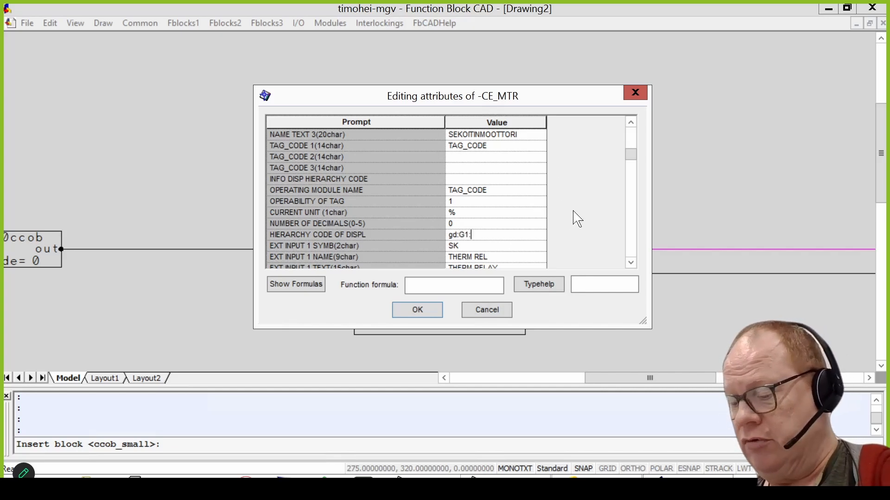
text(th-)
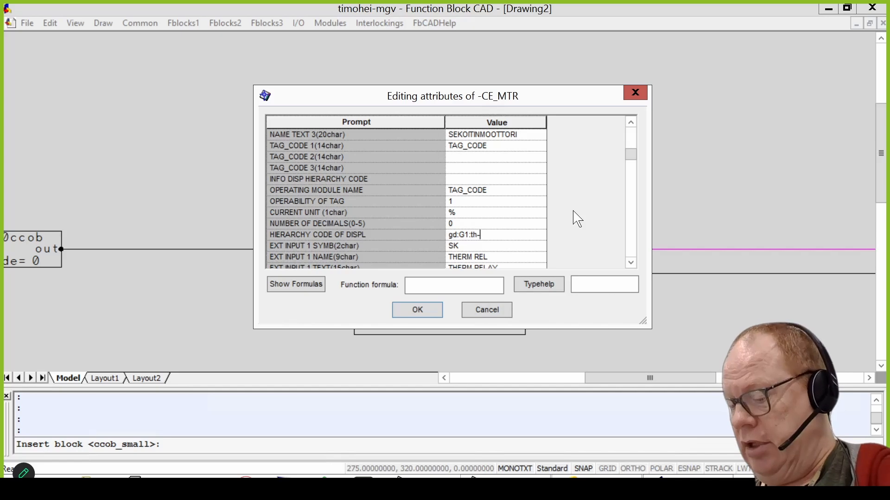
text(MALLI)
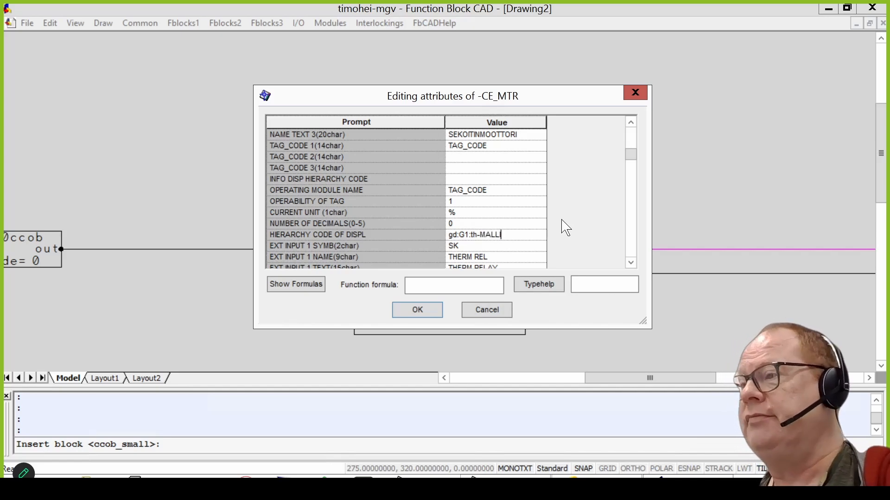
drag(502, 235, 448, 235)
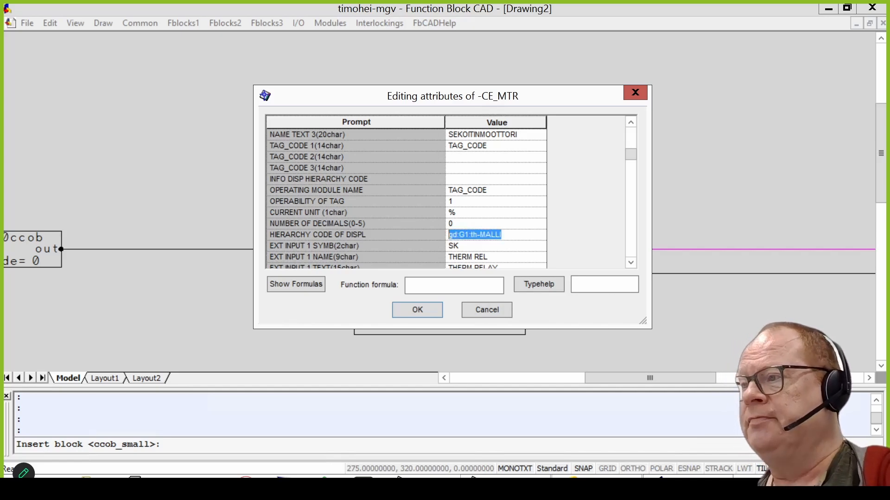
click(528, 236)
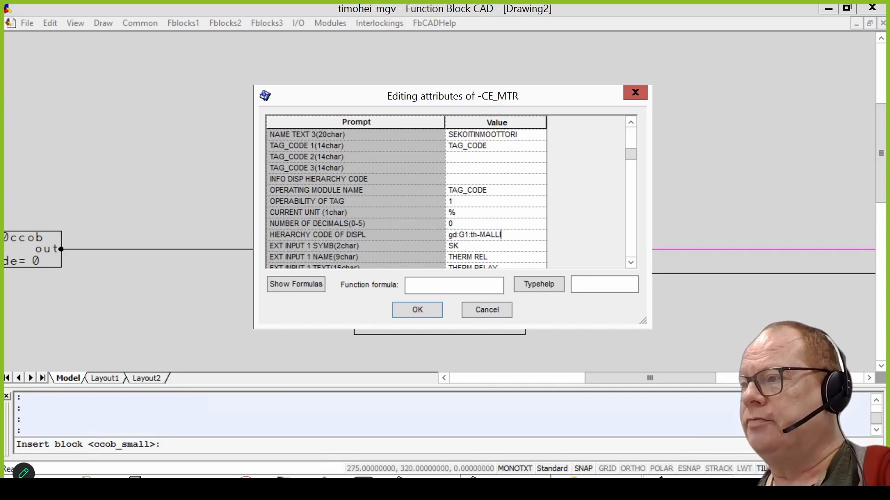
Step: Examine the default symbol, name and text attributes of external inputs 1 and 2
click(631, 263)
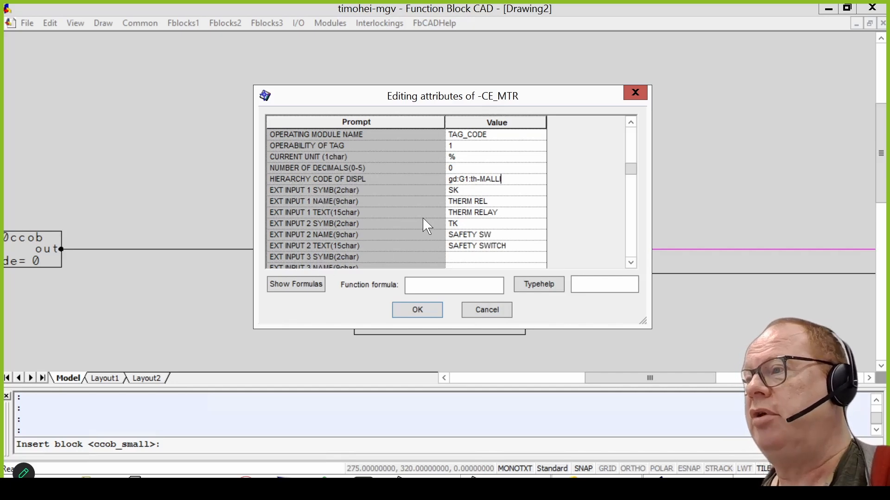
click(468, 192)
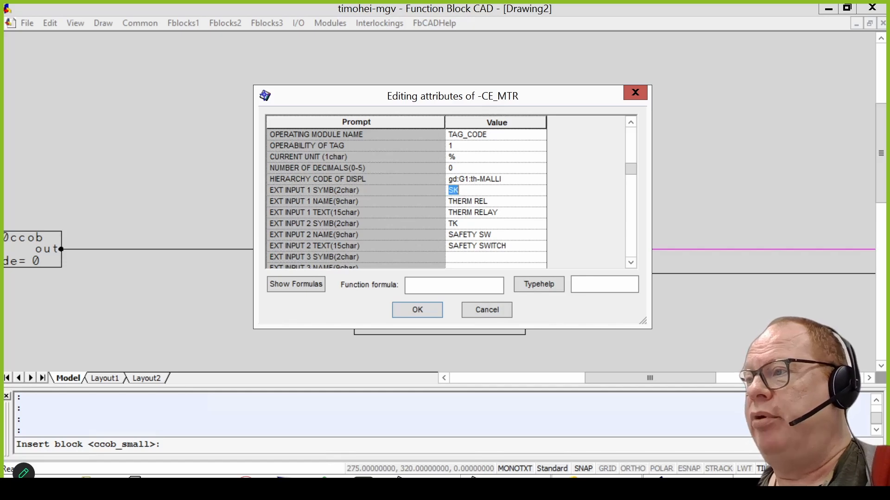
click(472, 224)
click(480, 191)
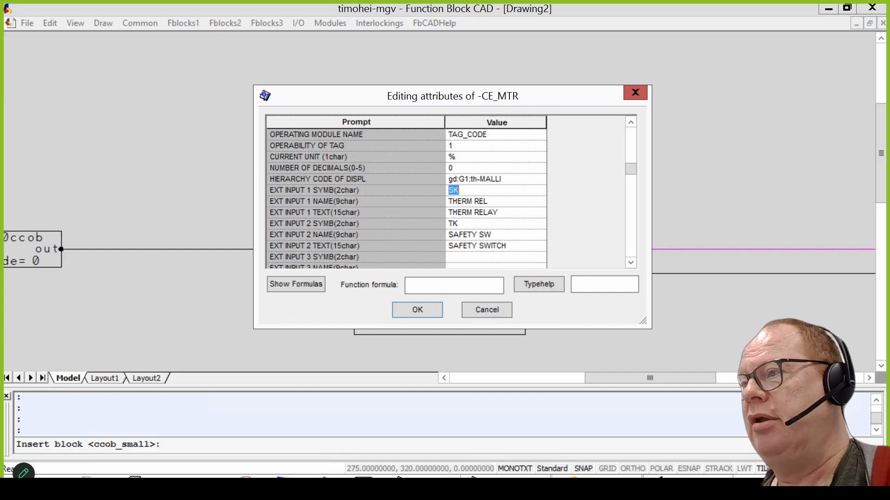
click(473, 224)
click(479, 191)
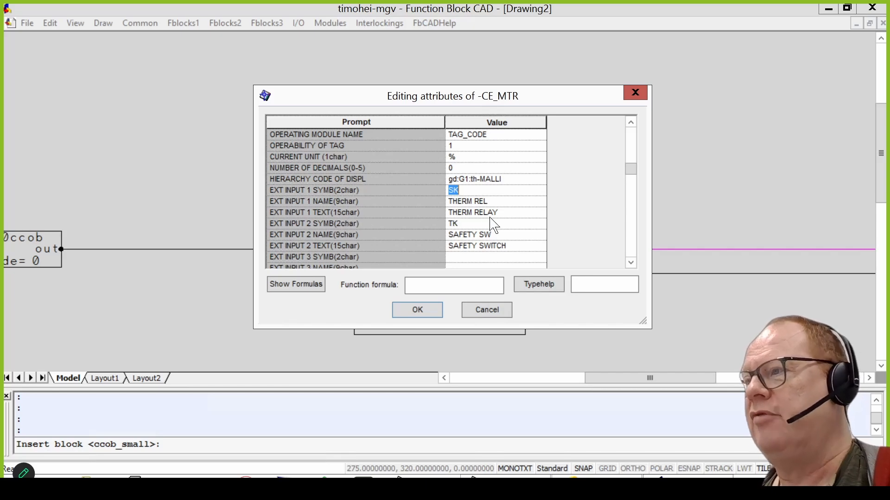
click(506, 214)
click(509, 191)
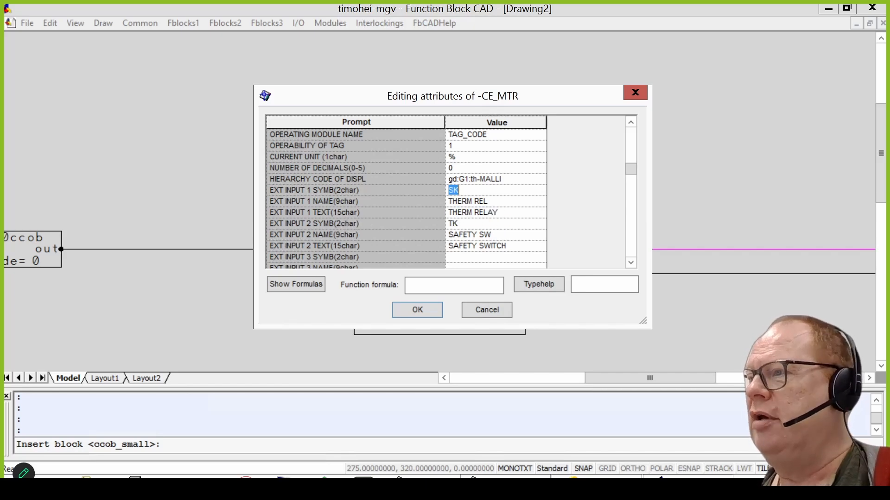
key(Right)
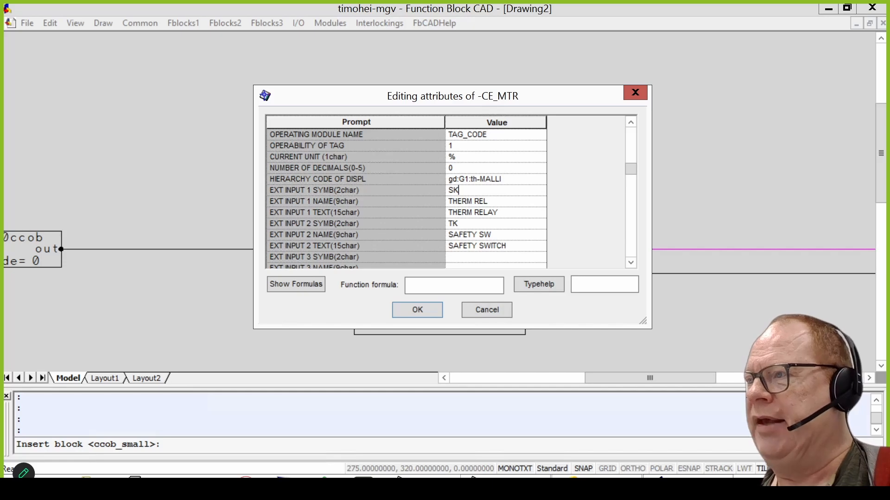
double_click(508, 191)
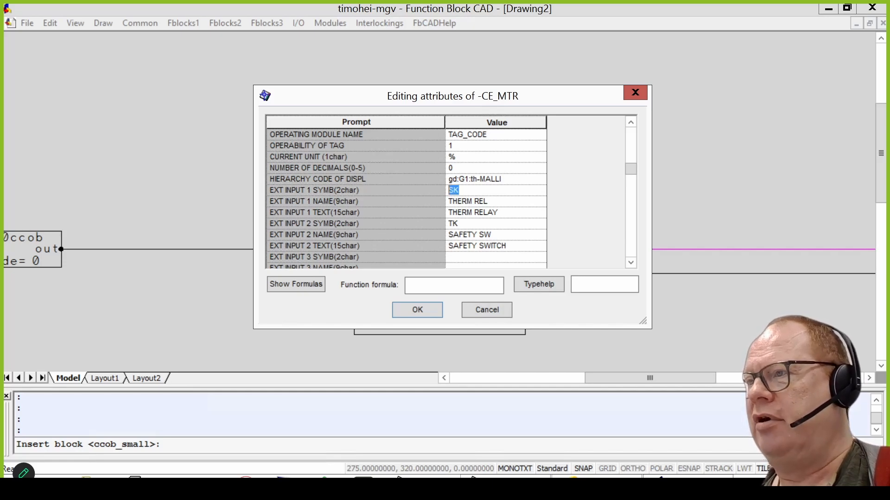
click(473, 191)
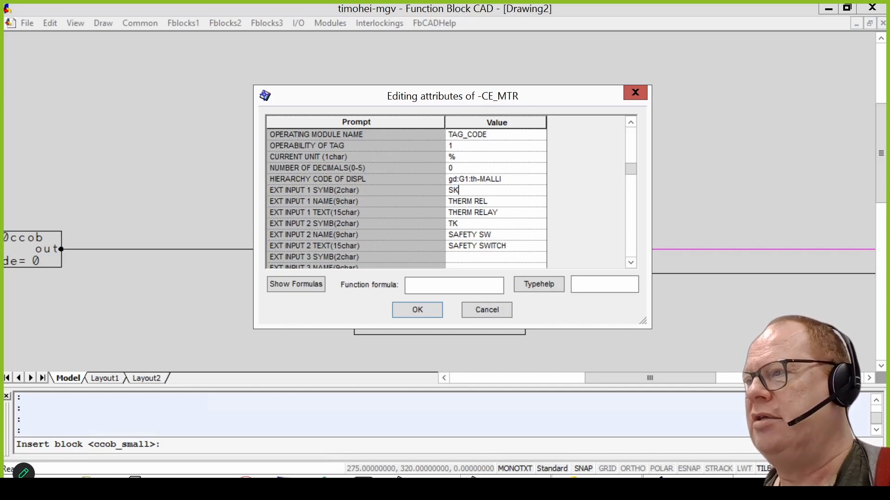
double_click(465, 190)
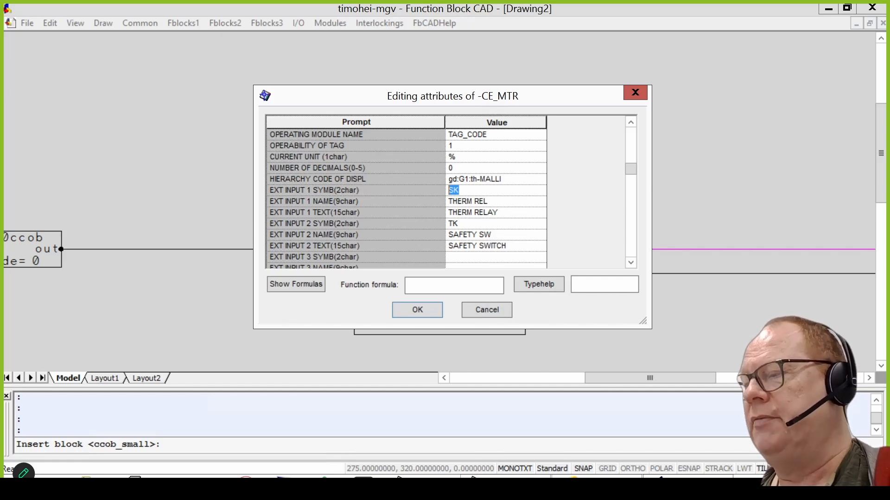
click(501, 203)
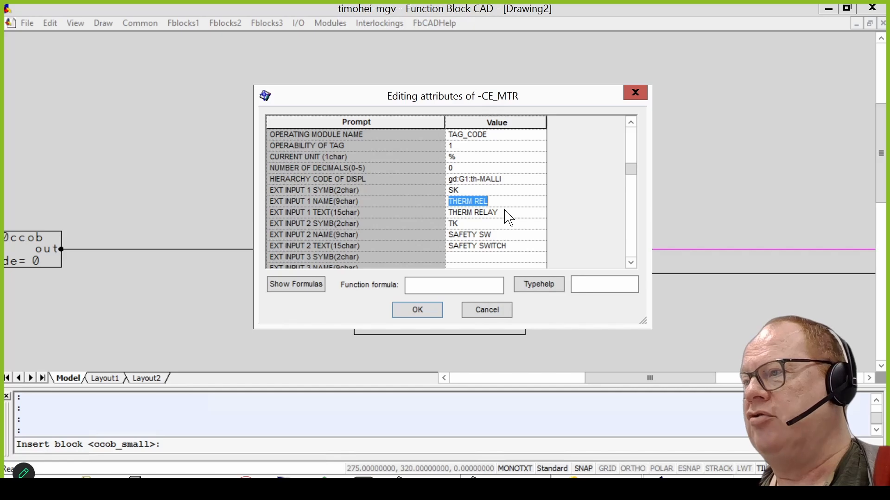
click(504, 211)
click(509, 203)
click(490, 225)
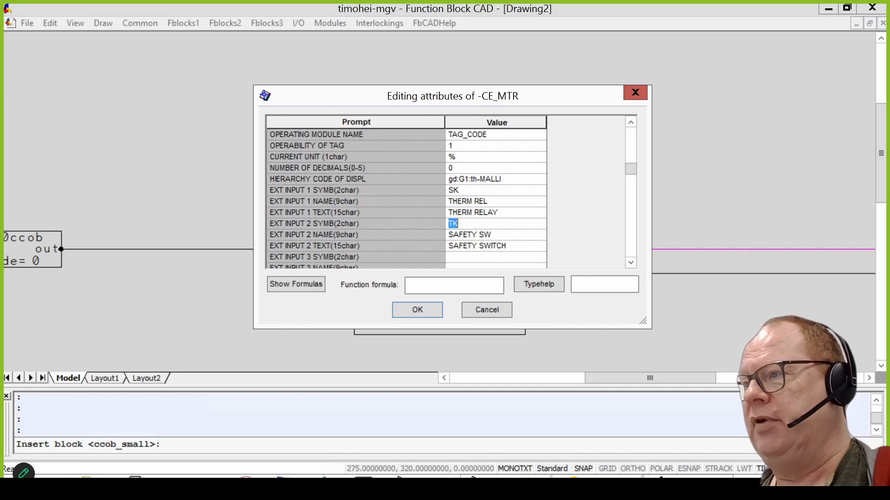
click(506, 237)
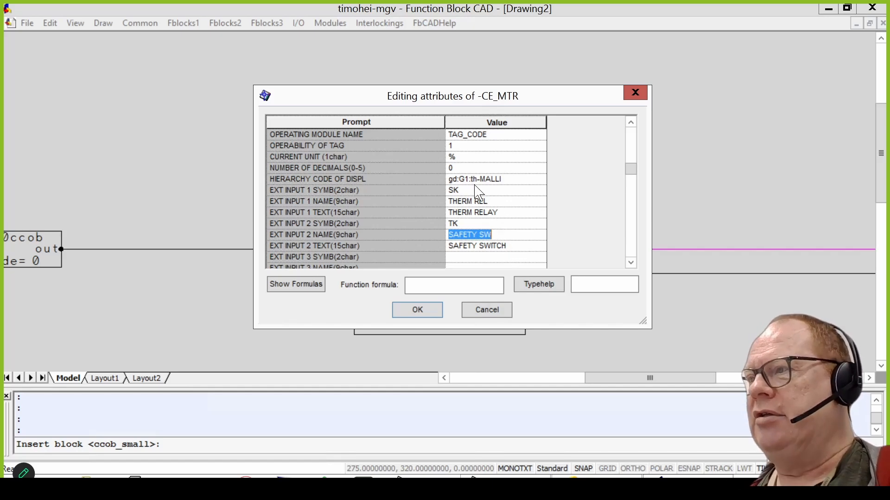
Step: Clear the symbol, name and text of external input 1
click(474, 193)
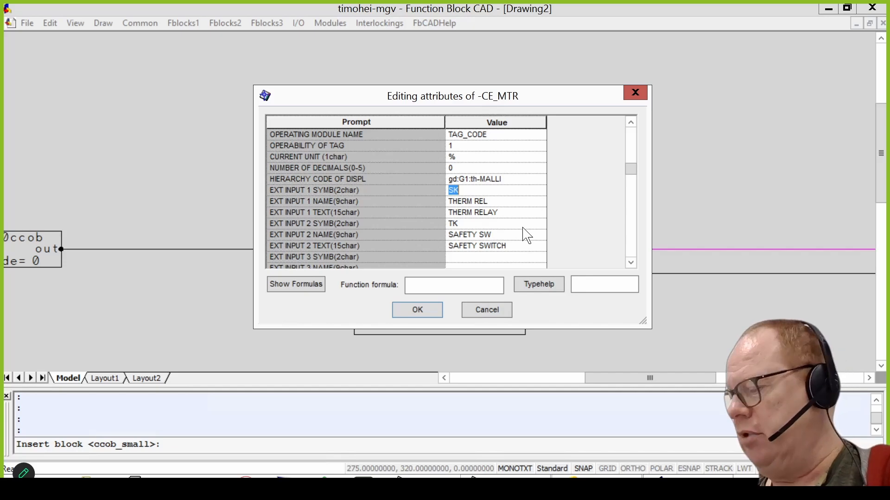
key(Delete)
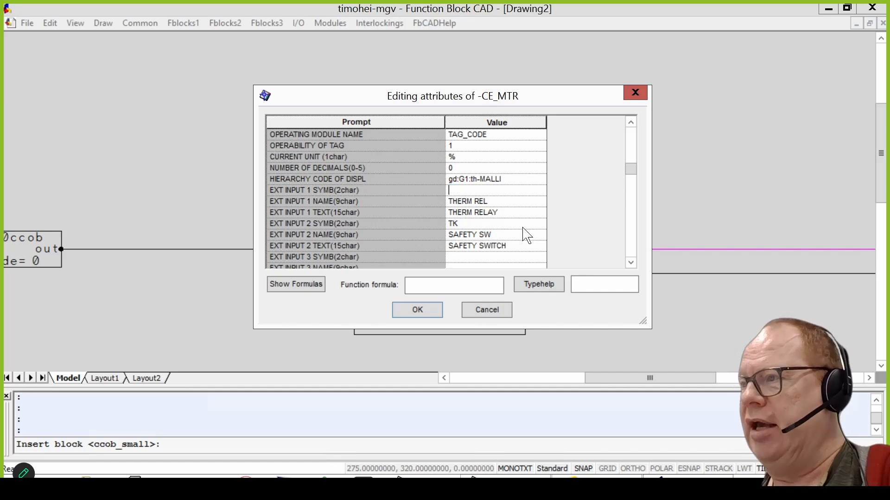
key(Down)
key(Delete)
key(Down)
key(Delete)
Step: Clear the symbol, name and text of external input 2
key(Down)
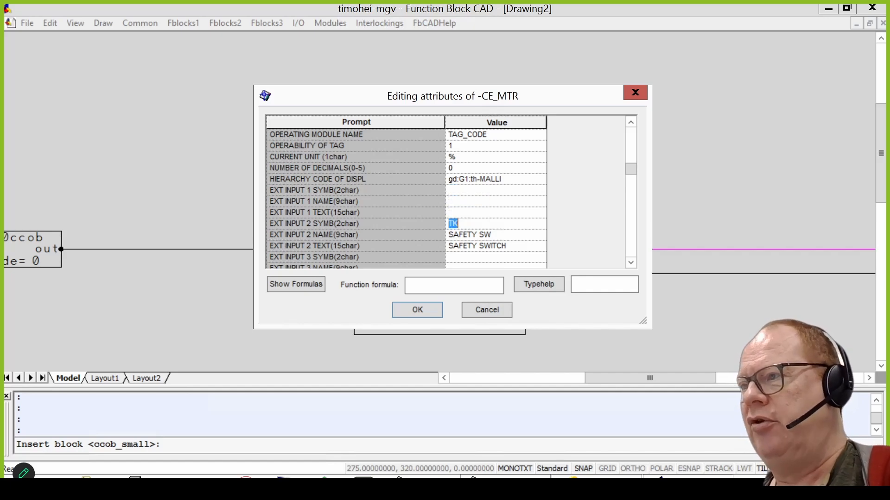
key(Delete)
key(Down)
key(Delete)
key(Down)
key(Delete)
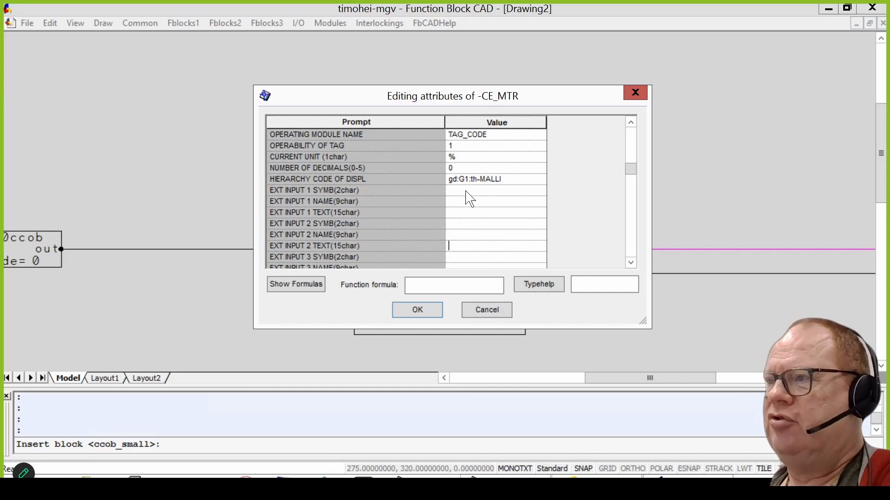
Step: Check the external input 1 to 4 attributes and uncover the mtr block behind the attribute dialog for comparison
click(464, 191)
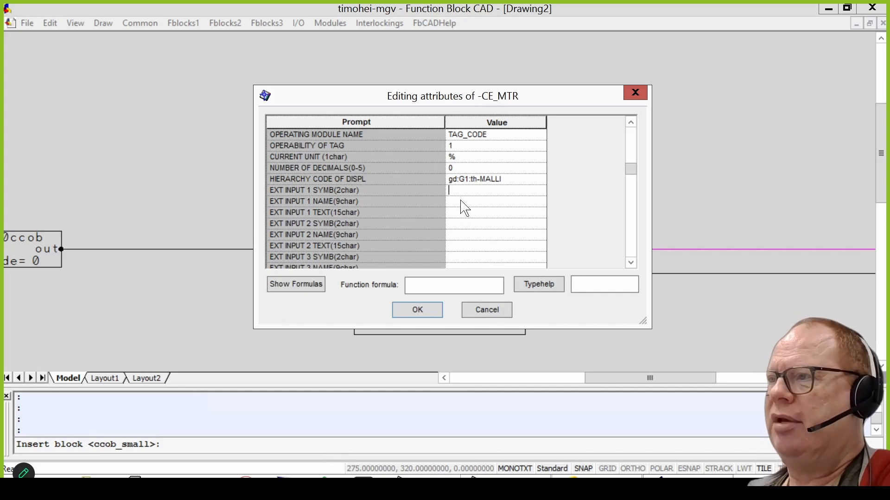
click(462, 202)
click(460, 213)
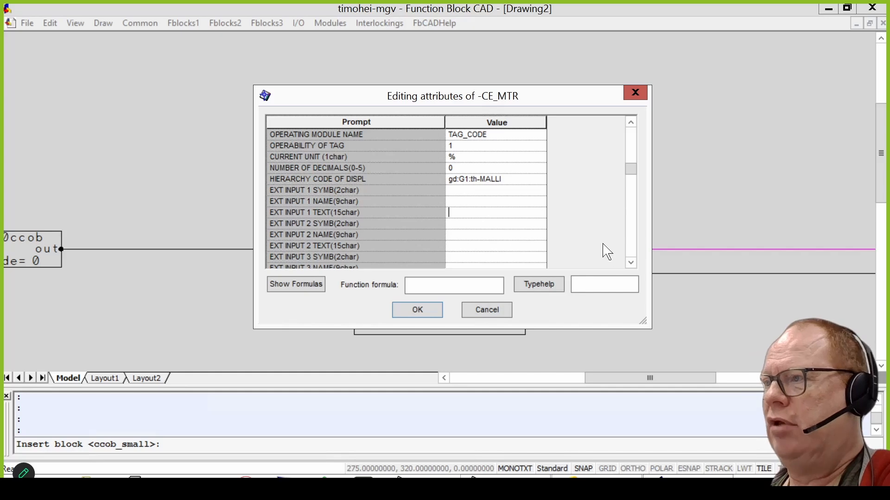
click(631, 262)
click(631, 262)
click(631, 263)
click(631, 263)
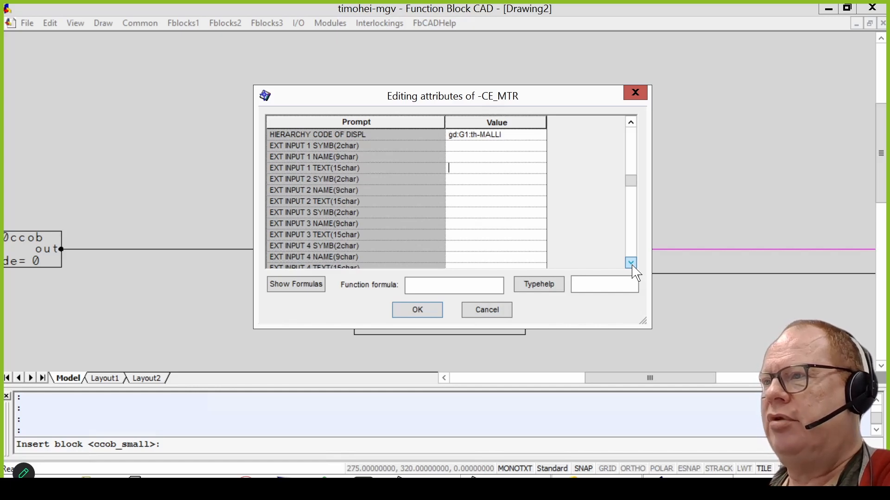
drag(455, 100, 671, 69)
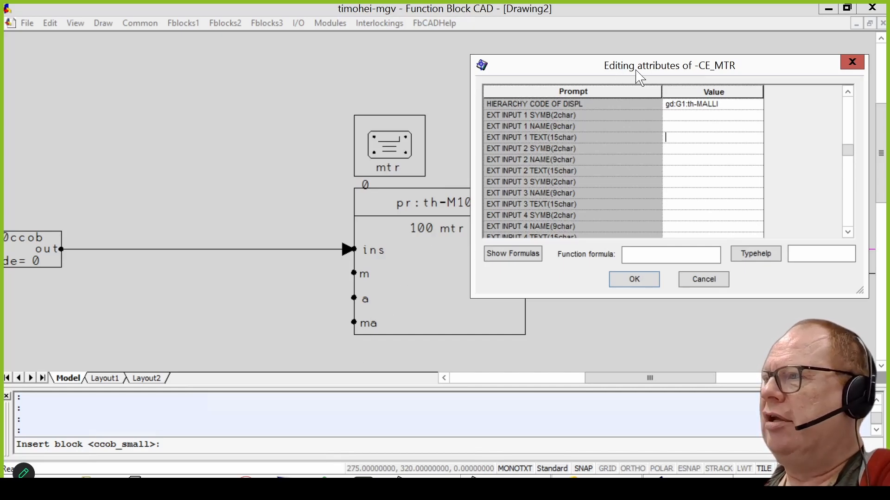
Step: Examine the FON and FOFF alarm and message attributes of the mtr position module
drag(640, 77, 373, 75)
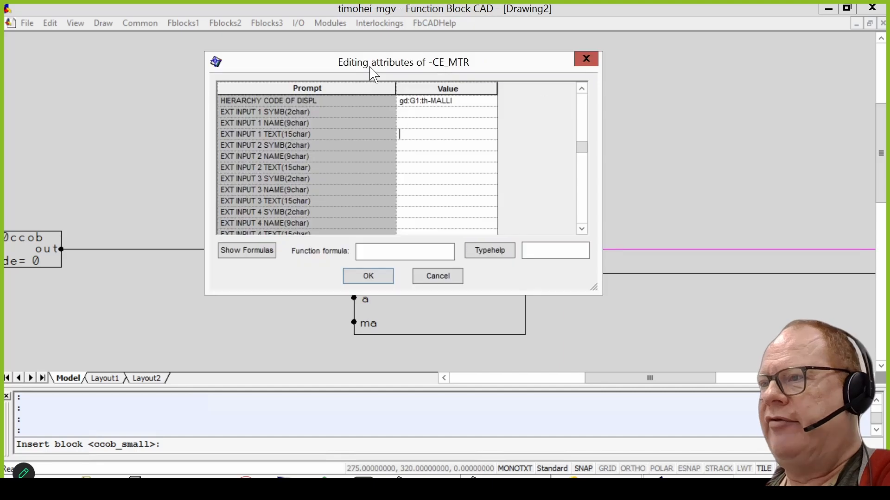
click(581, 229)
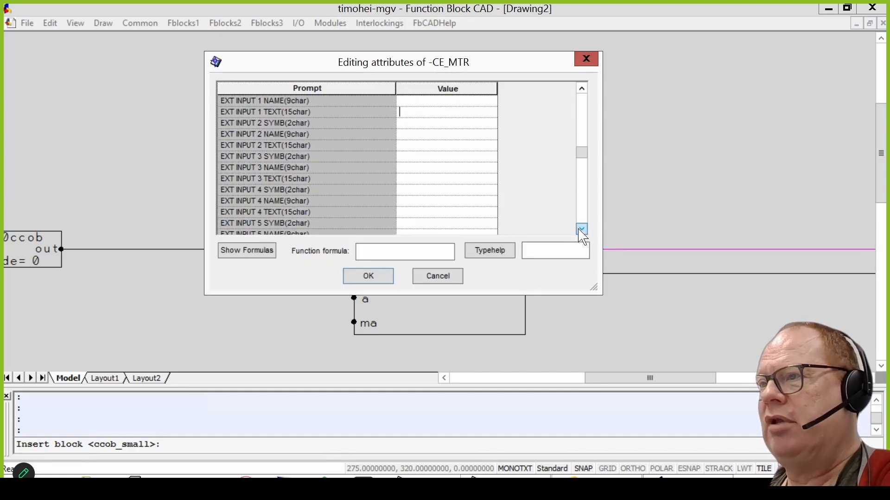
click(581, 229)
click(582, 229)
click(581, 229)
click(582, 229)
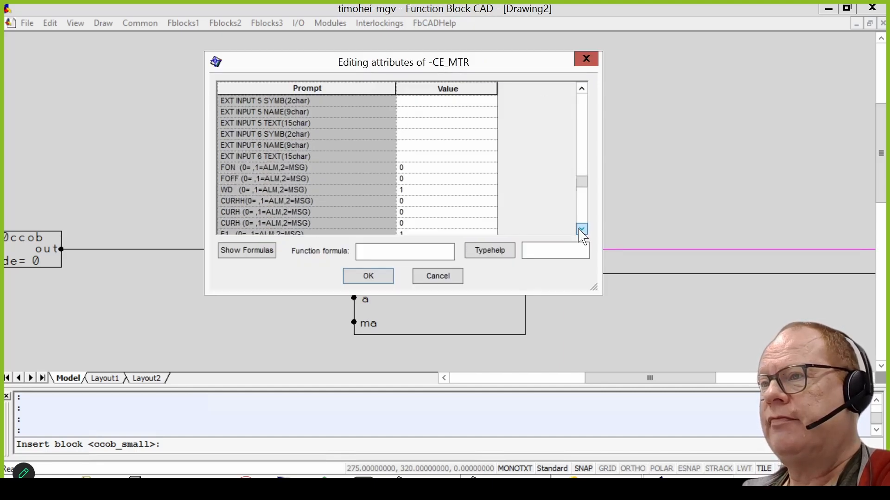
click(582, 229)
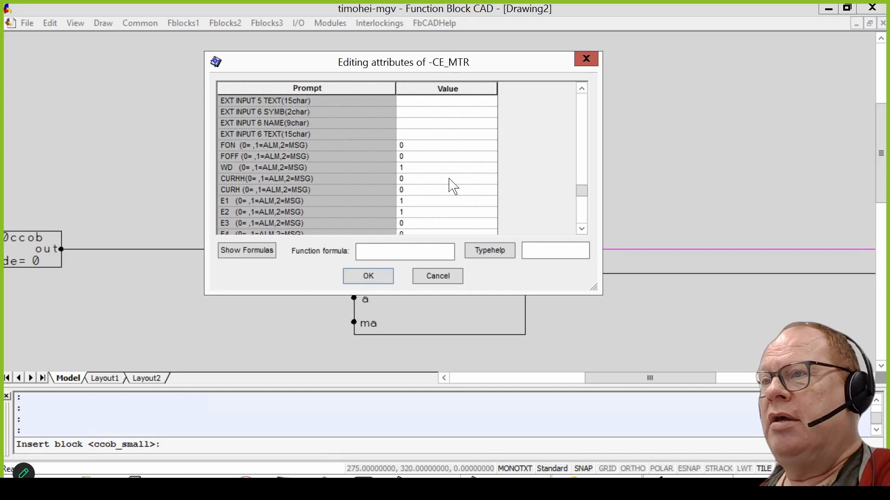
click(582, 230)
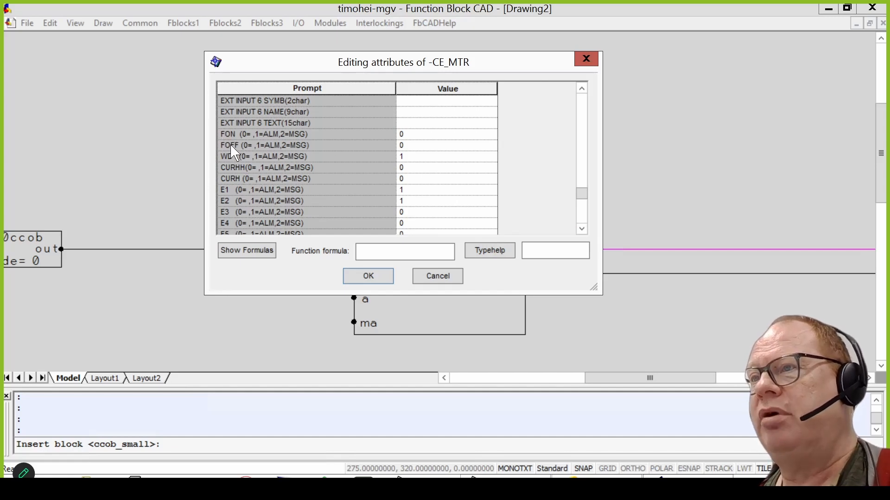
click(410, 135)
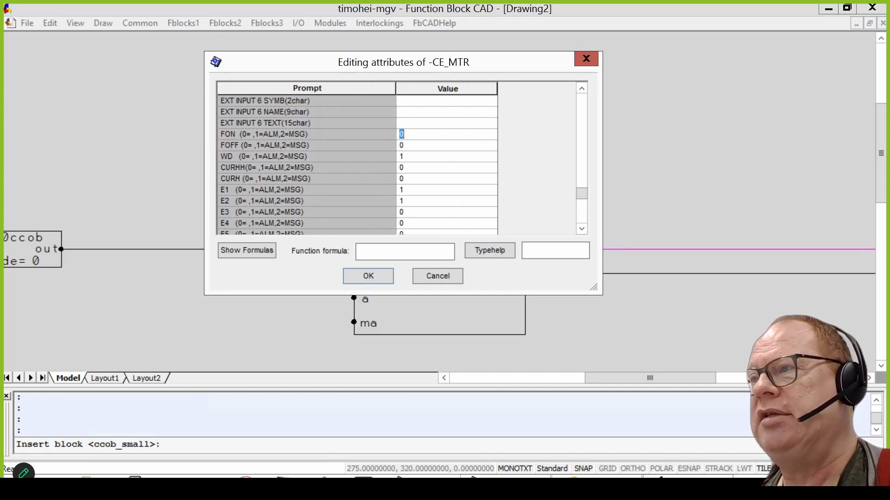
click(419, 146)
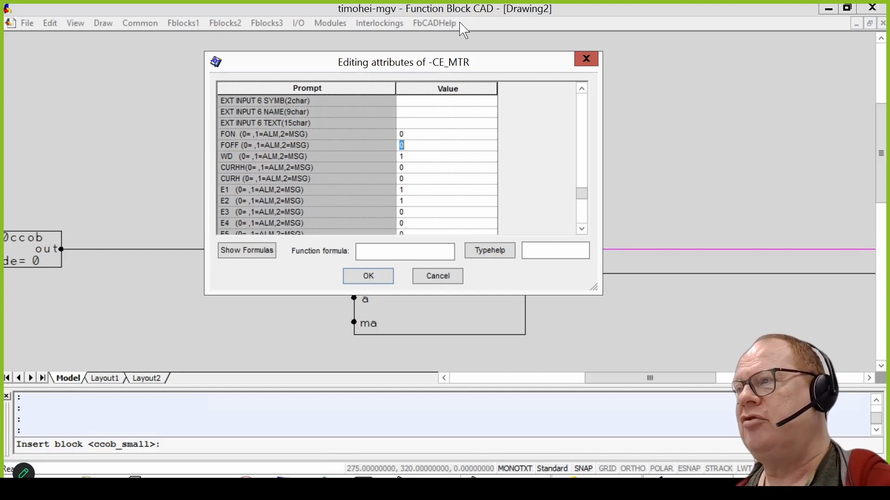
Step: Uncover the onb input of the mtr block and examine the WD, CURHH and CURH alarm attributes
drag(481, 66, 311, 50)
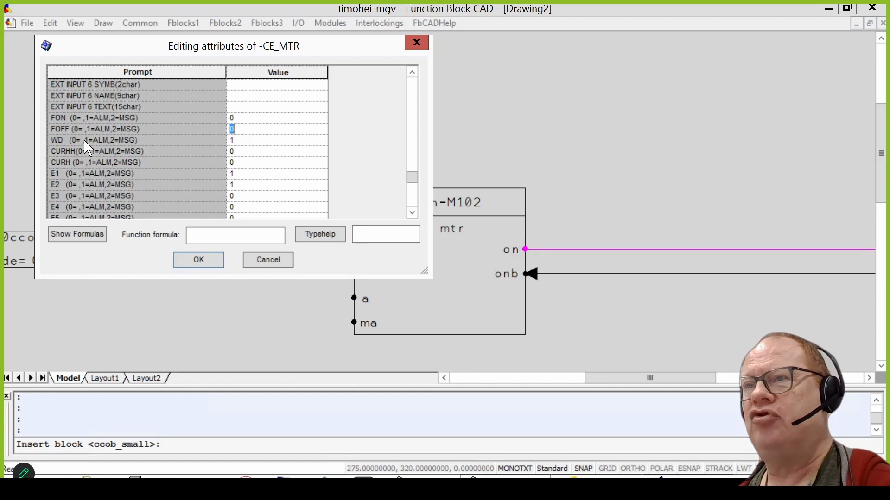
click(233, 141)
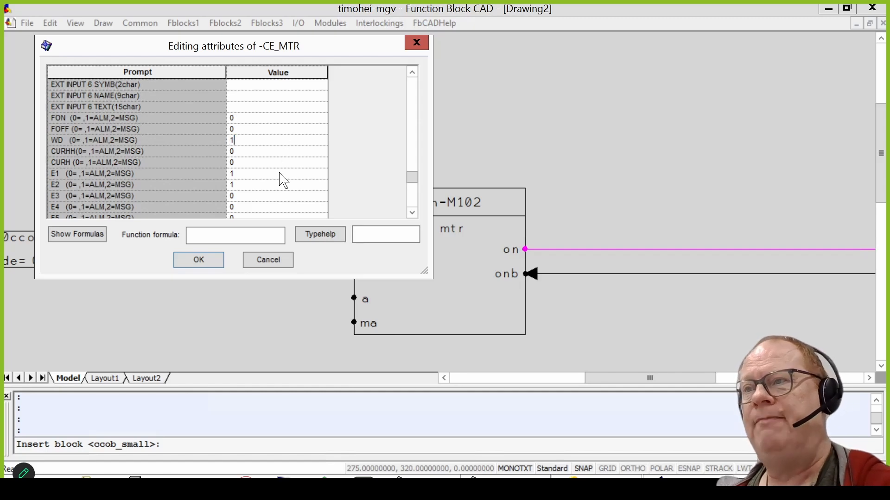
click(77, 155)
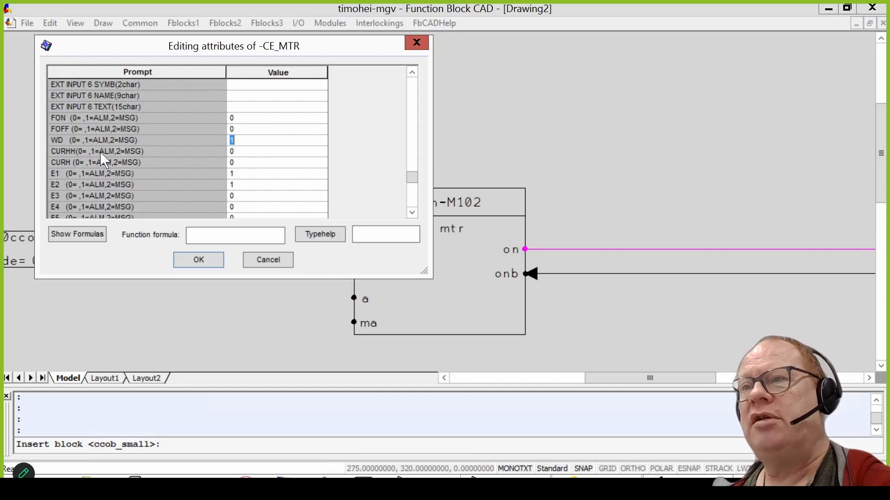
click(246, 152)
click(252, 163)
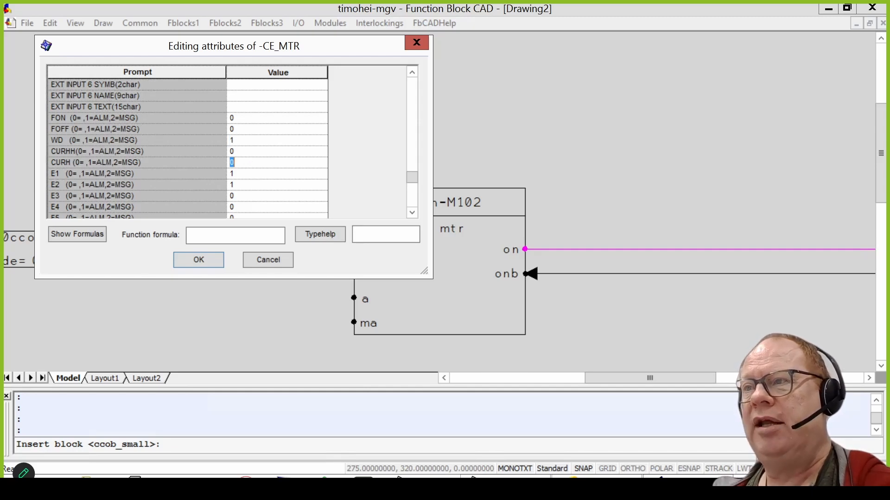
Step: Compare the E1 to E6 alarm attributes with the cleared external input attributes
click(412, 213)
click(412, 212)
click(412, 212)
click(412, 212)
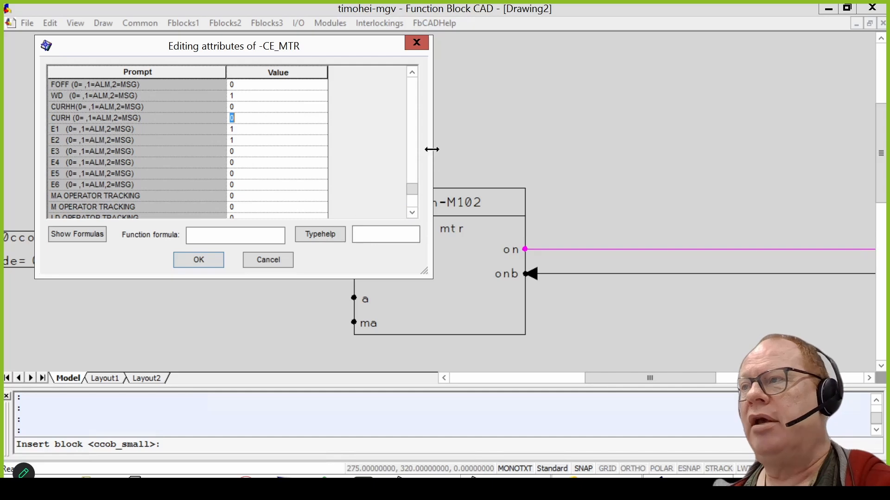
click(411, 133)
scroll(184, 128, up, 6)
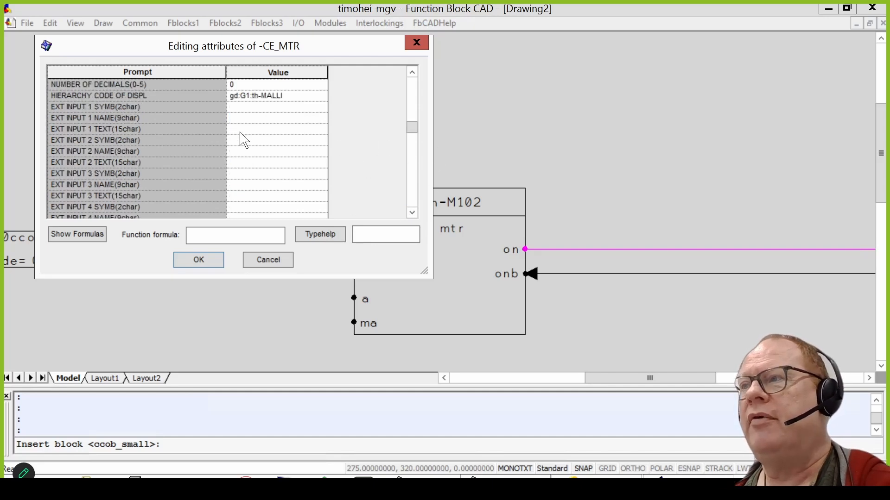
scroll(124, 166, down, 2)
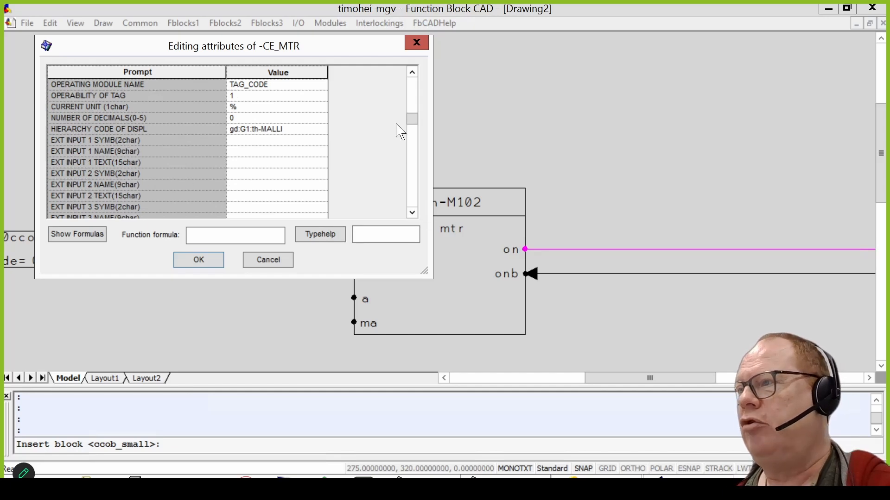
Step: Set the E1 and E2 alarm attributes of the mtr position module to 0
click(412, 213)
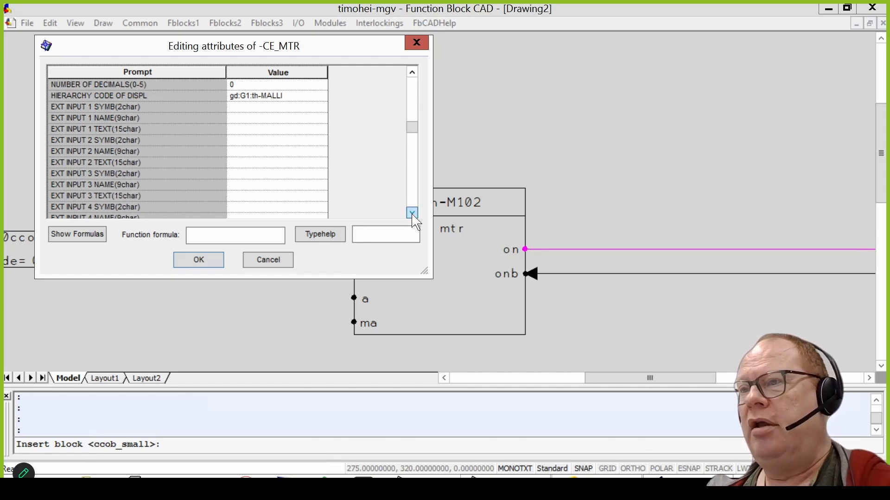
click(412, 213)
click(412, 214)
click(412, 214)
click(412, 214)
click(411, 214)
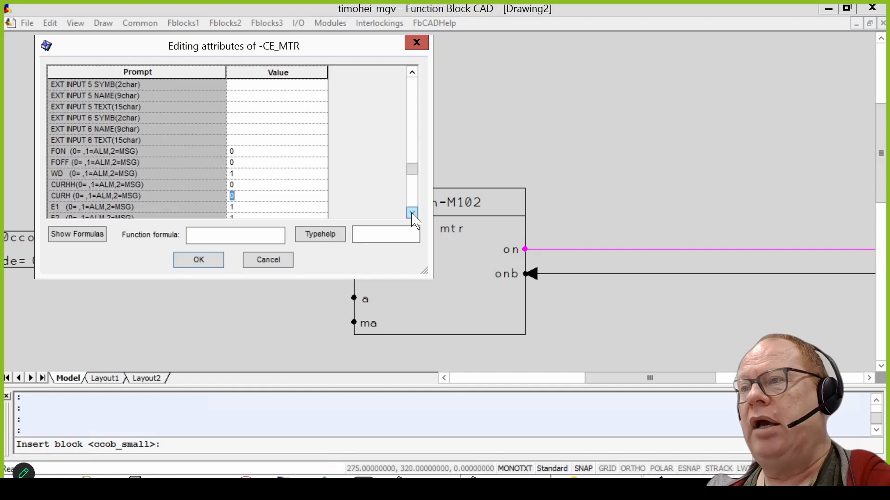
click(412, 213)
click(410, 213)
click(410, 214)
key(Down)
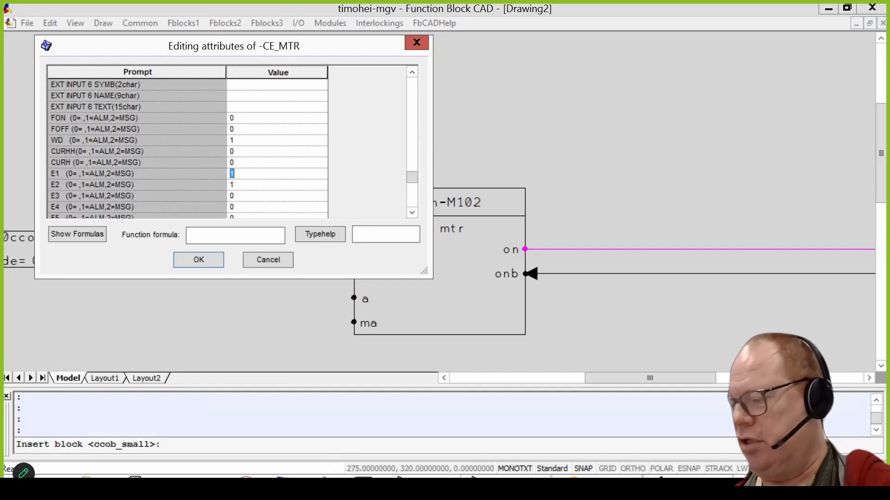
key(Down)
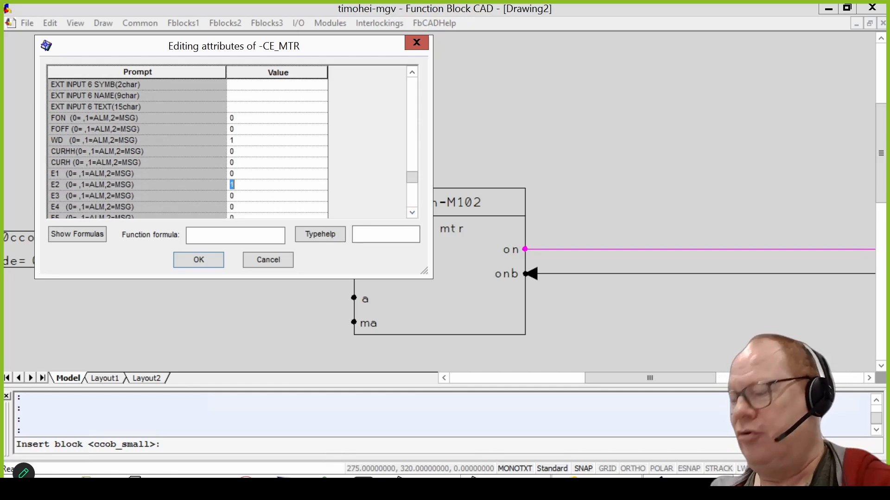
Step: Set the operating area of the mtr position module to 16
click(412, 213)
click(412, 214)
click(411, 214)
click(412, 214)
click(412, 213)
click(412, 214)
click(412, 214)
click(411, 213)
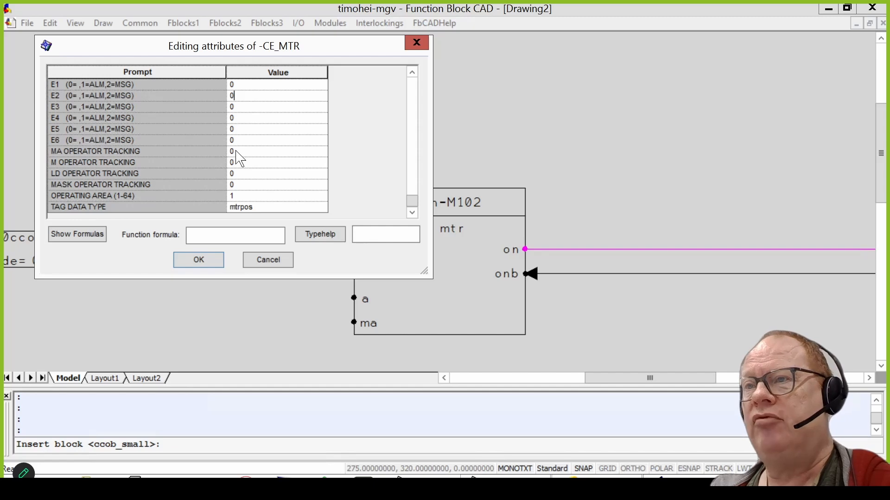
click(235, 195)
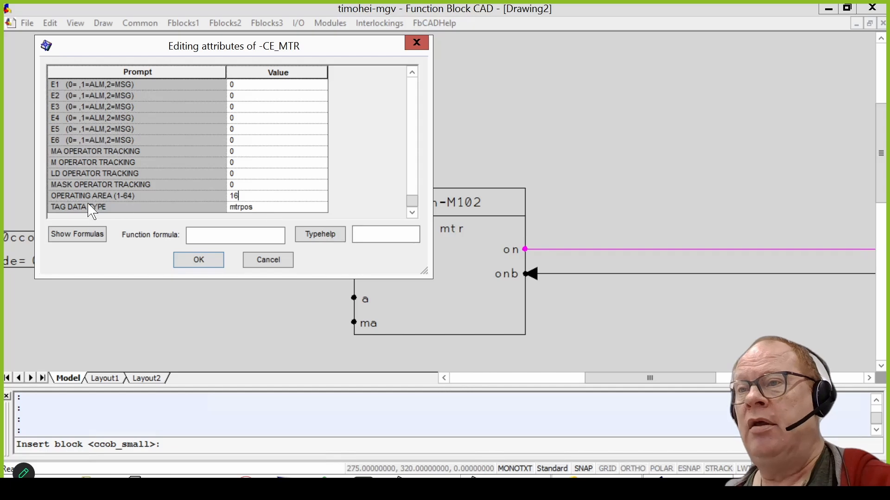
Step: Keep mtrpos as the tag data type and apply the mtr position module's attributes
click(265, 208)
click(266, 207)
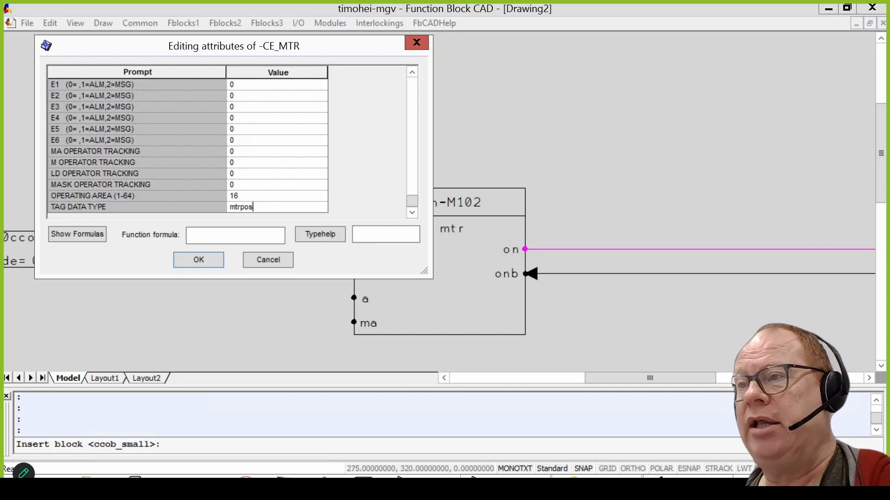
double_click(259, 207)
click(260, 207)
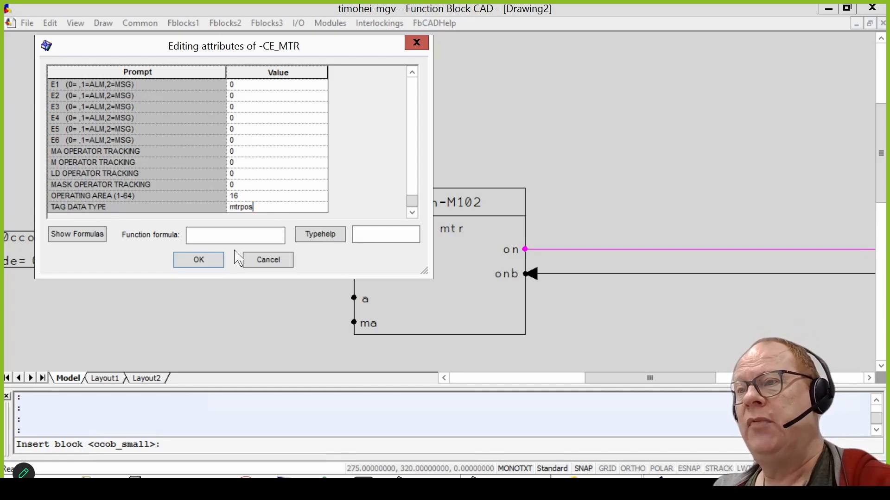
click(201, 260)
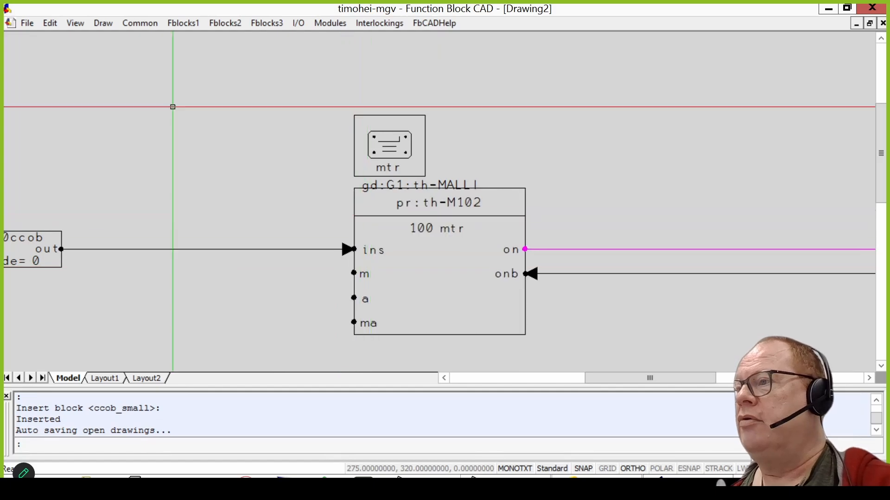
Step: Move the mtr position module straight up by 5 units so its display code clears the th-M102 block
click(50, 23)
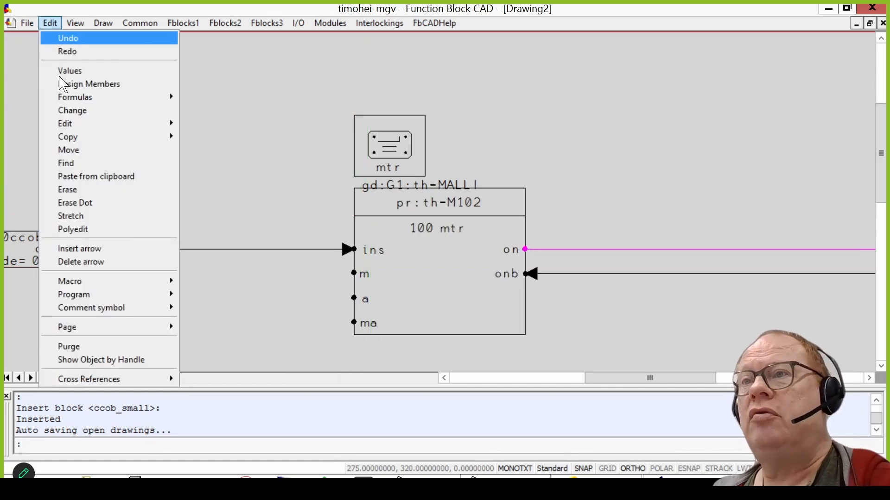
click(86, 150)
click(396, 176)
key(Return)
click(391, 176)
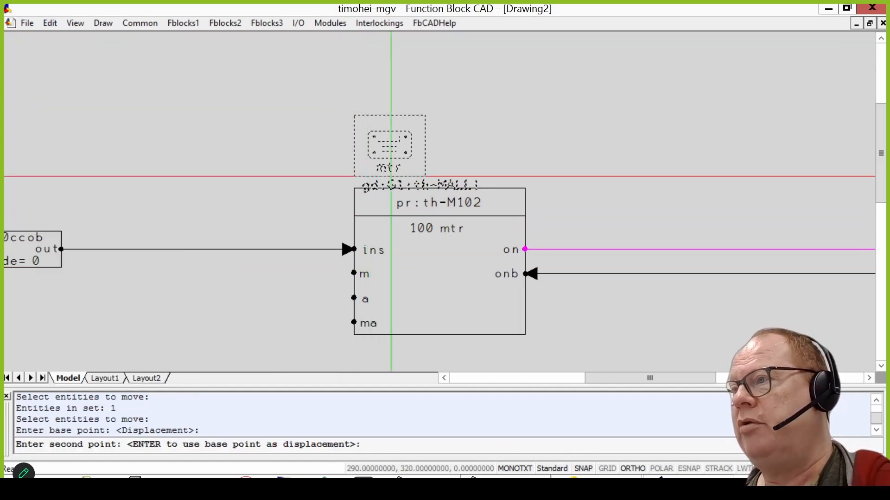
click(391, 165)
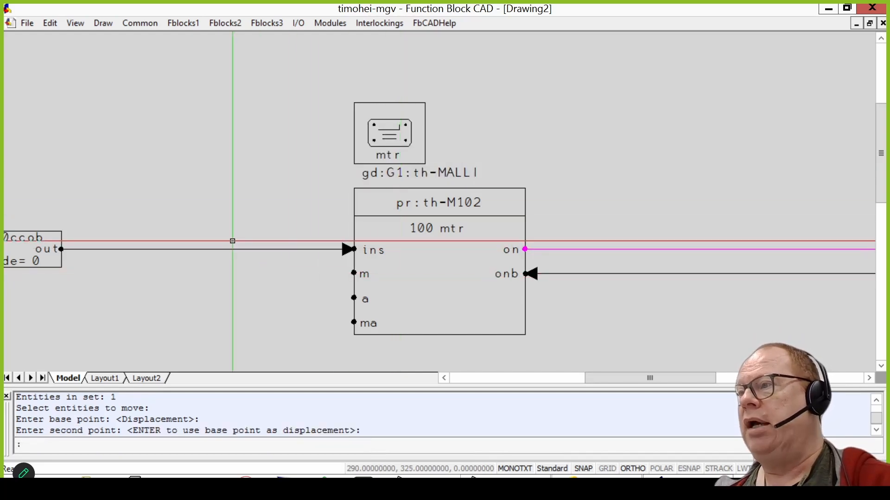
Step: Insert an mtr event station module above the th-M102 block, beside the position module, at 310,325
click(330, 23)
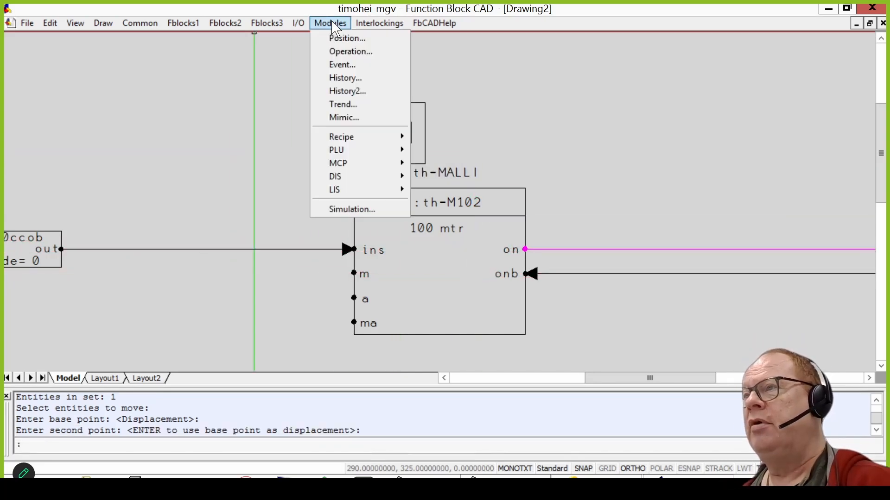
click(360, 66)
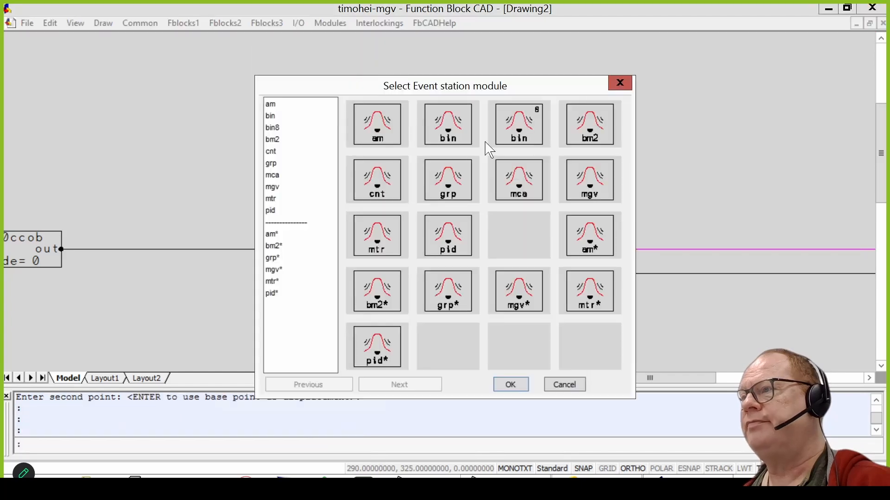
click(283, 199)
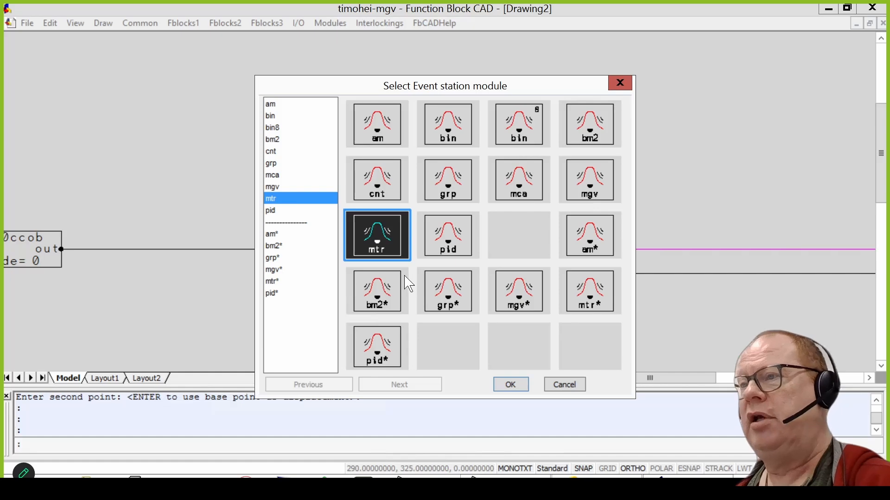
click(521, 386)
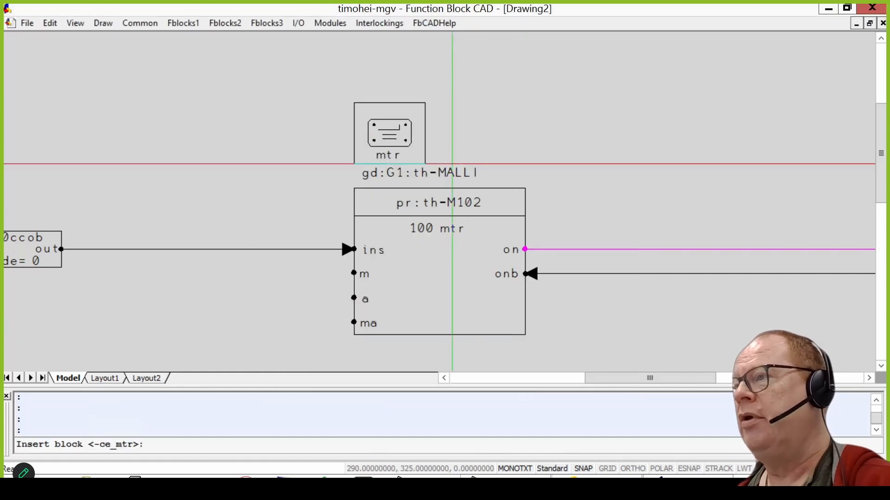
click(439, 164)
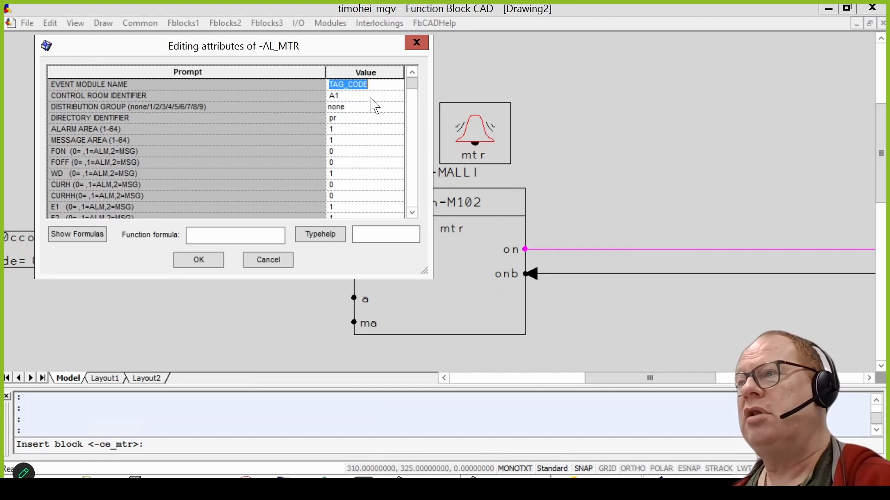
Step: Set the mtr event module's control room identifier to G1 and its alarm area to 16
key(Tab)
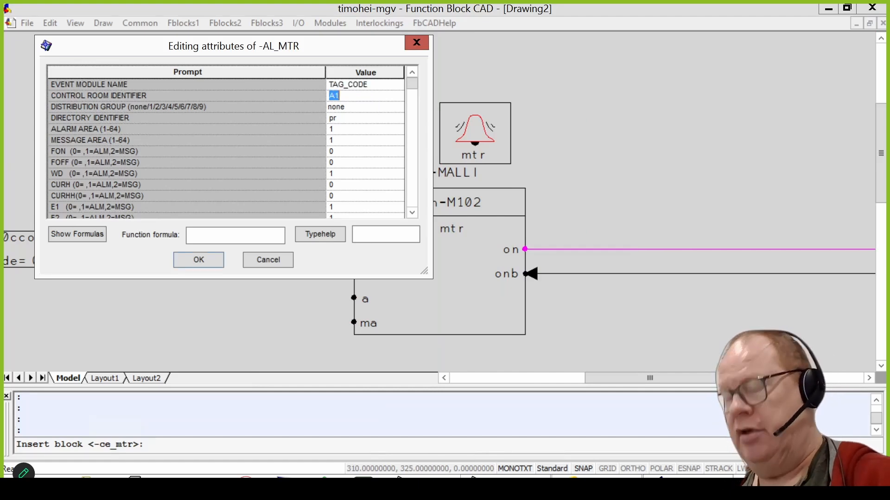
text(G)
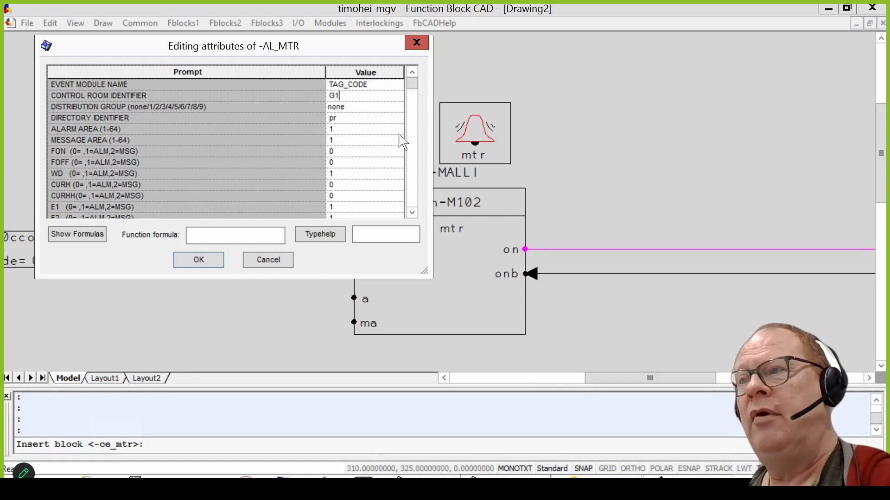
click(331, 130)
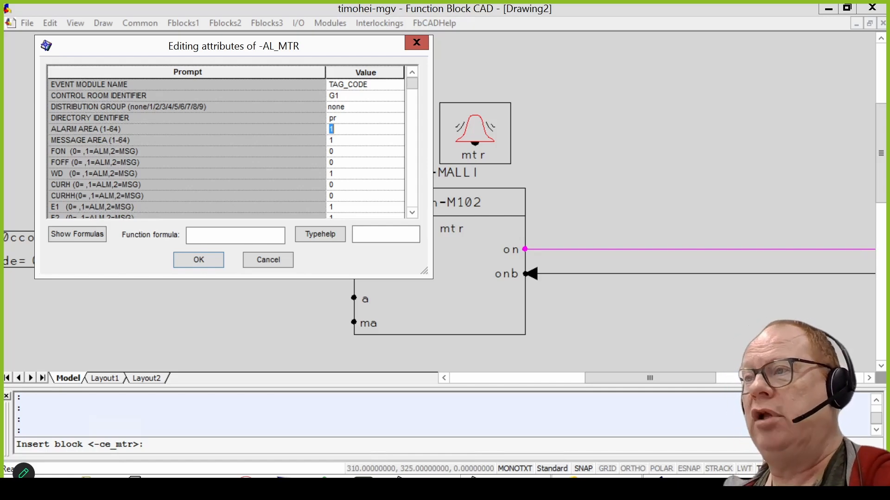
text(1)
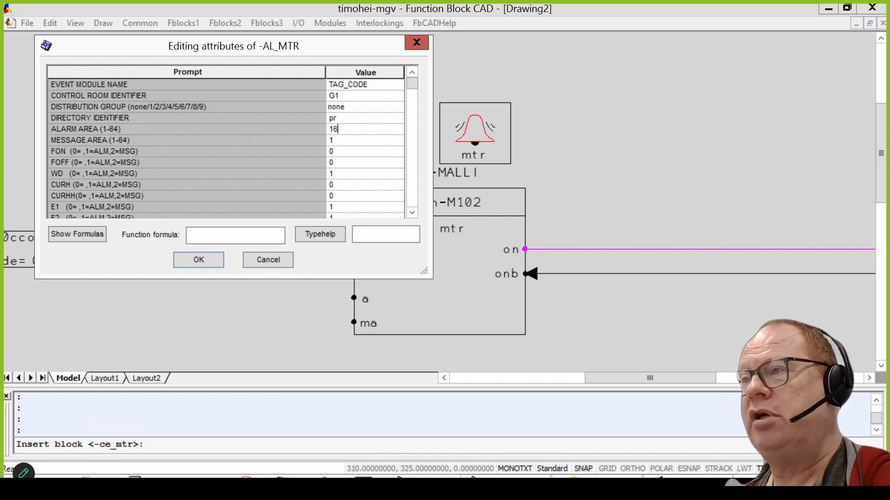
Step: Complete the mtr event module's alarm area as 16 and set its message area to 16
text(6)
click(354, 141)
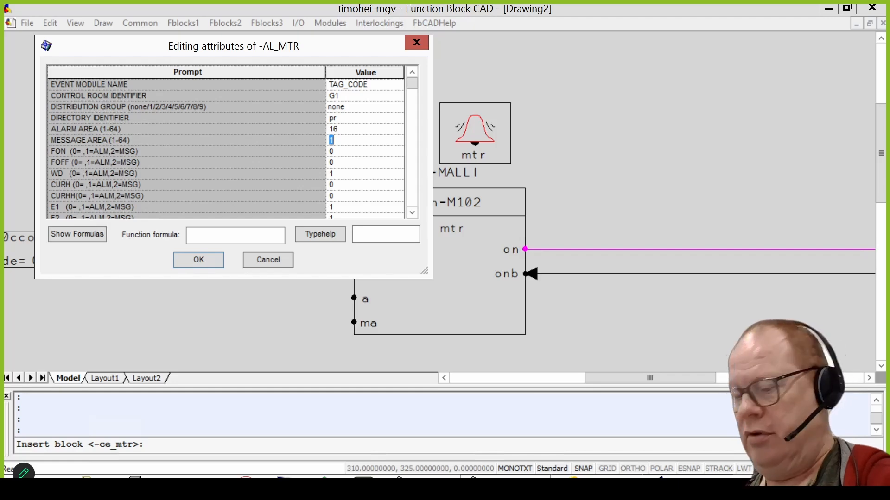
text(16)
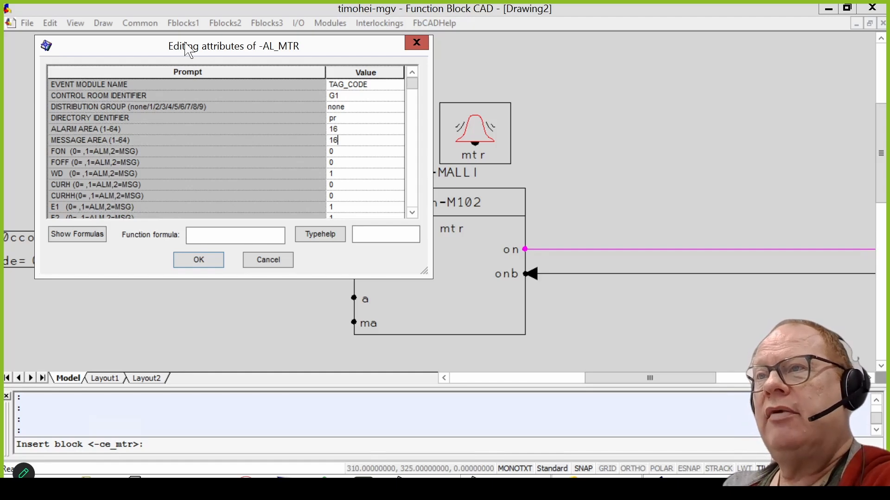
Step: Examine the mtr event module's alarm and message selections for FON, FOFF, WD, CURH, CURHH and E1
mouse_move(186, 55)
mouse_down()
mouse_move(181, 68)
mouse_move(181, 55)
mouse_up()
click(406, 212)
click(406, 213)
click(407, 213)
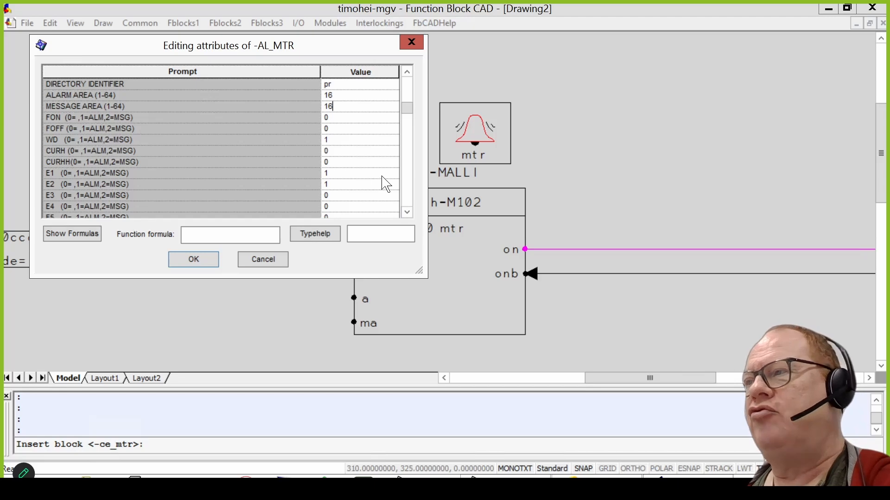
click(337, 173)
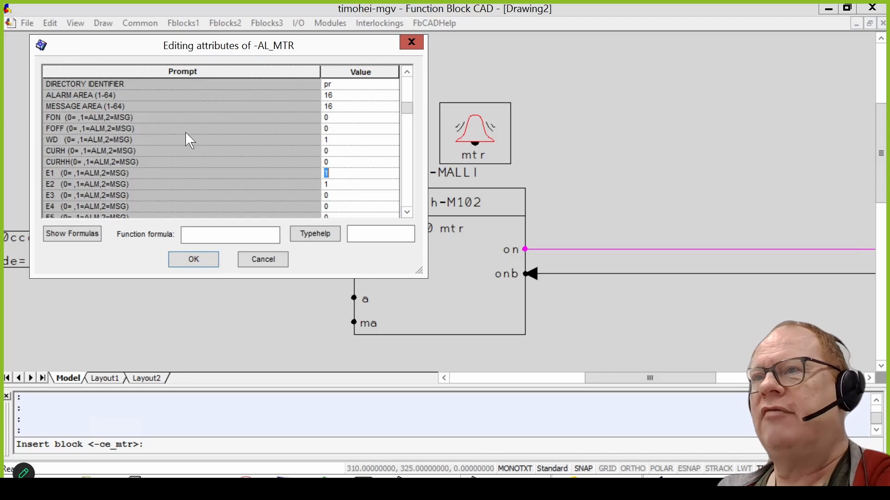
click(336, 120)
click(340, 128)
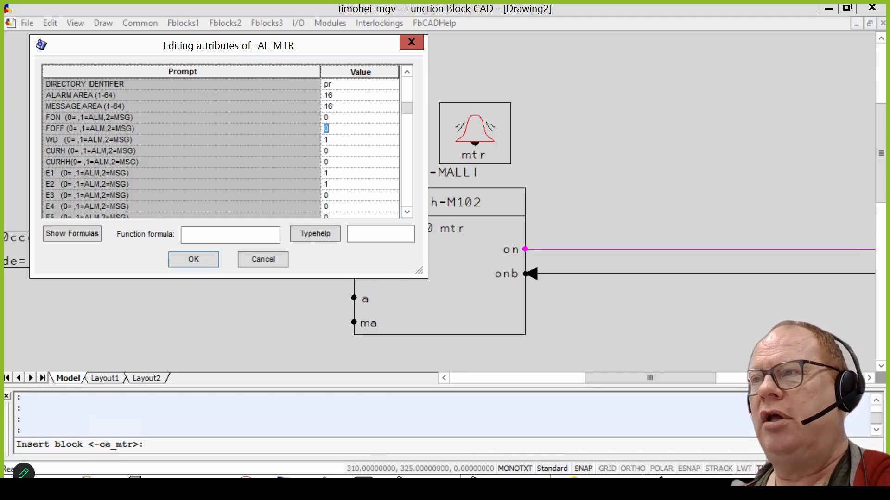
click(338, 128)
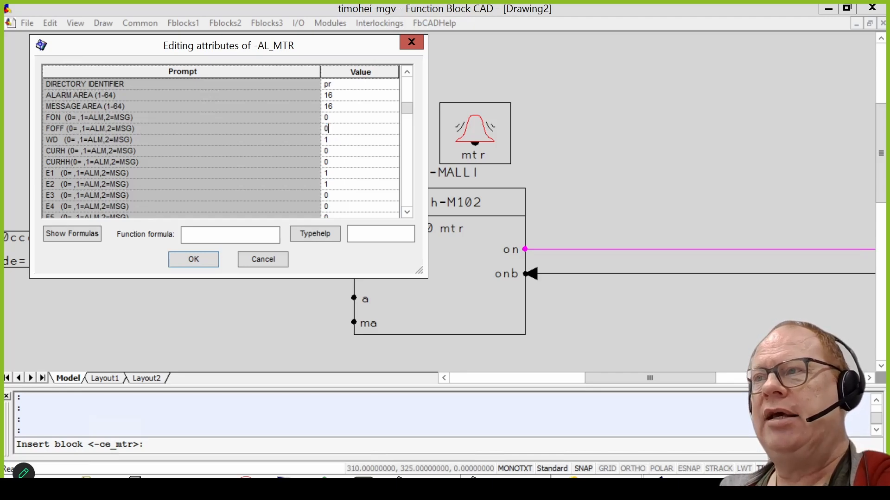
click(340, 139)
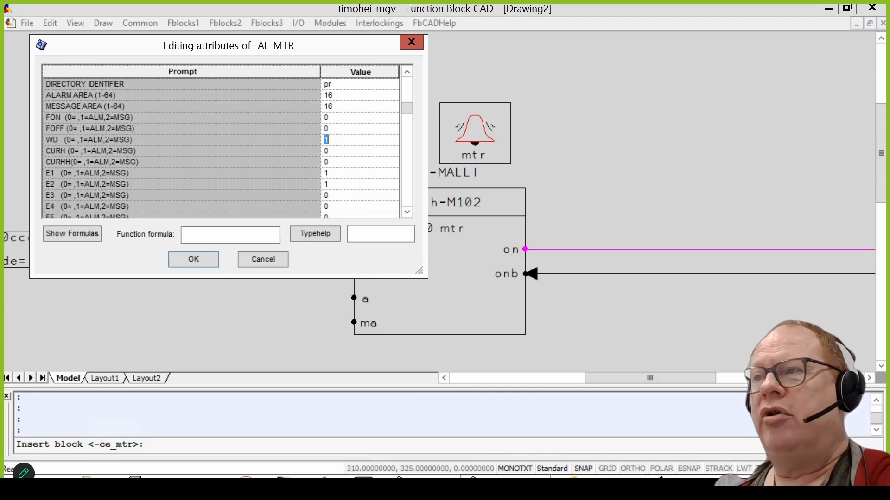
drag(319, 72, 195, 72)
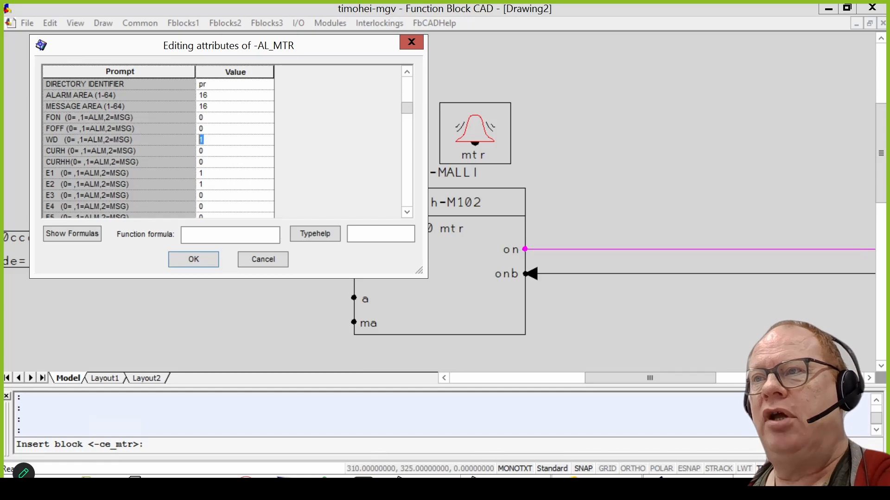
click(224, 151)
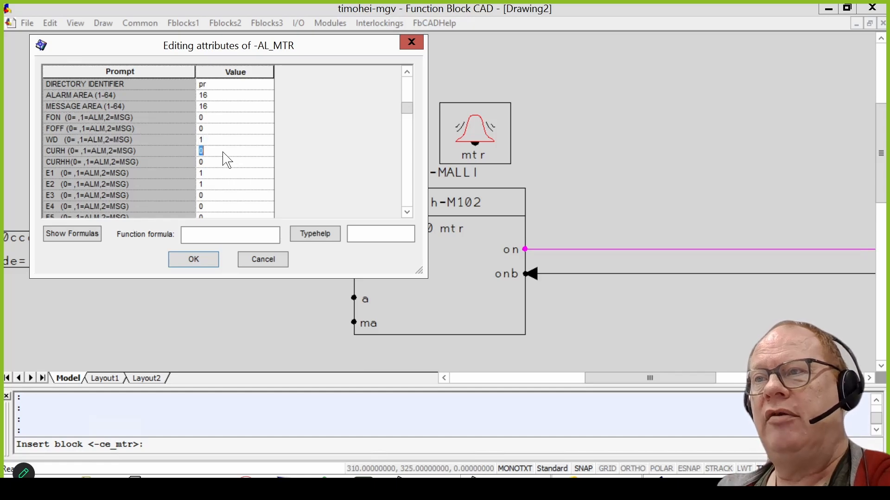
click(223, 162)
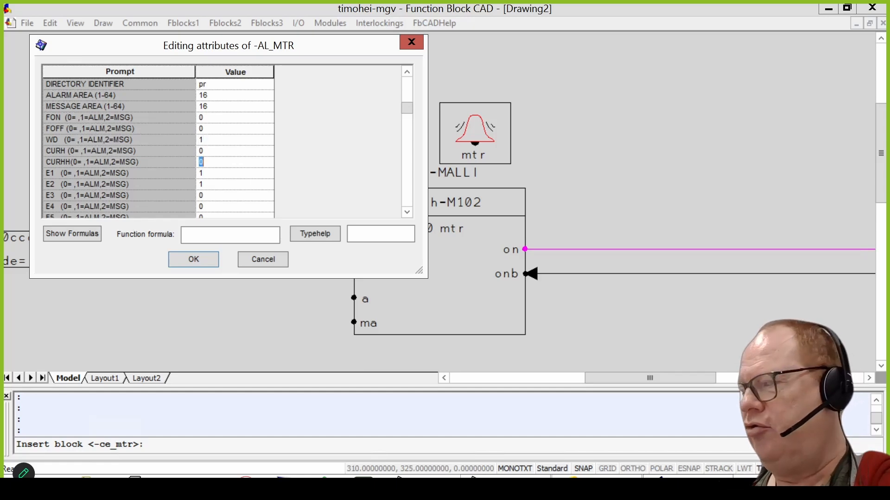
Step: Set both E1 and E2 to 0 in the mtr event module and apply its attributes
click(228, 176)
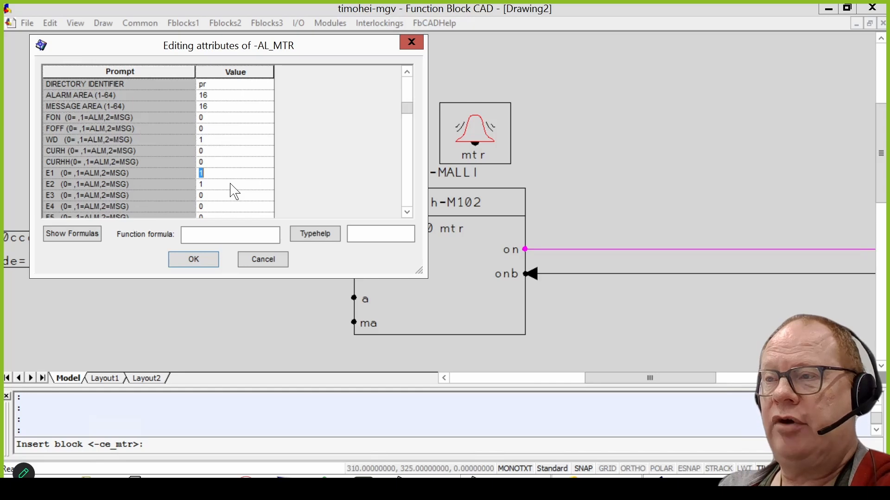
text(0)
key(Down)
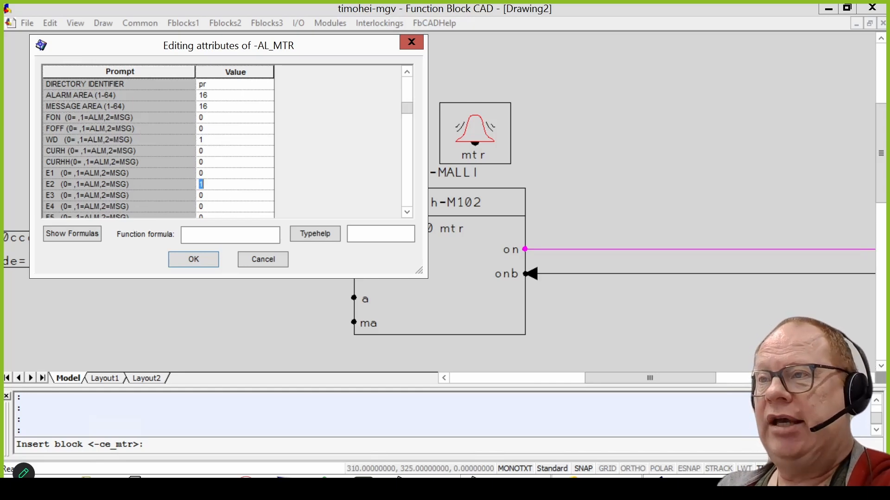
text(0)
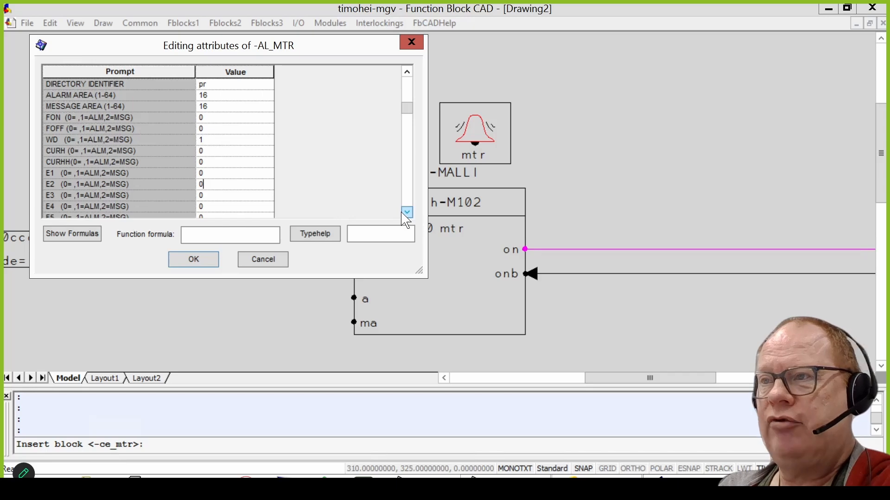
scroll(406, 218, down, 3)
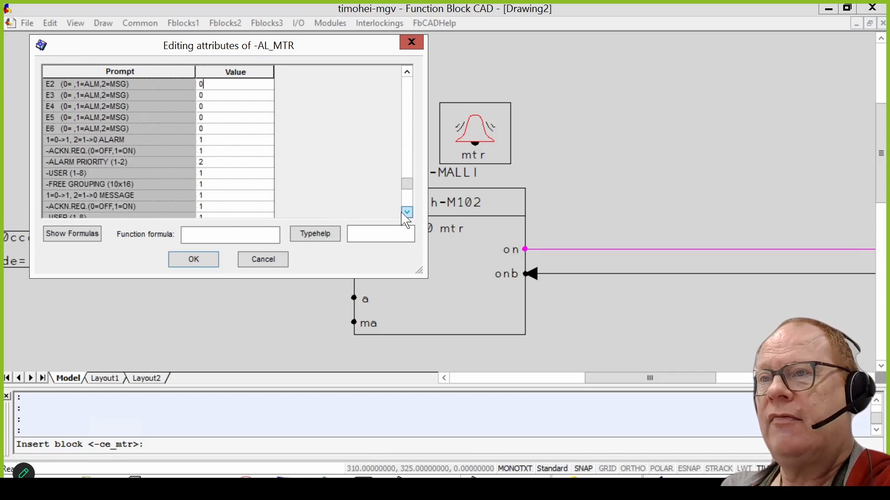
scroll(406, 217, down, 1)
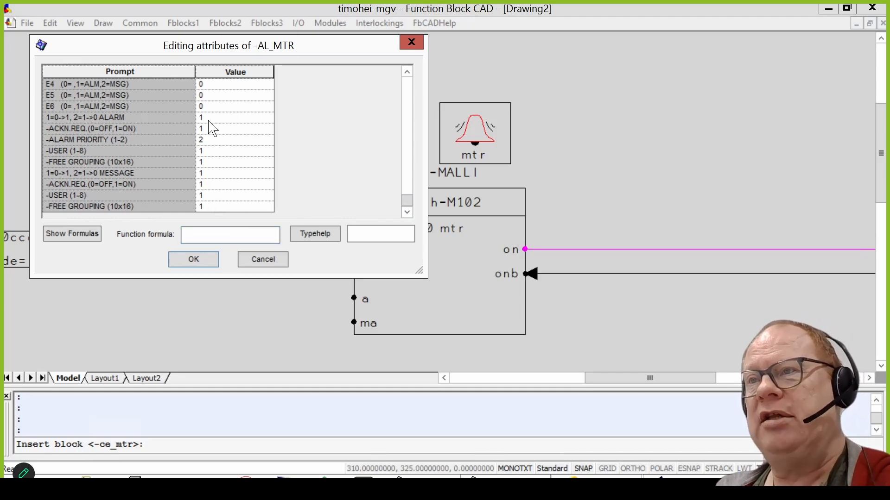
click(410, 93)
scroll(407, 86, up, 1)
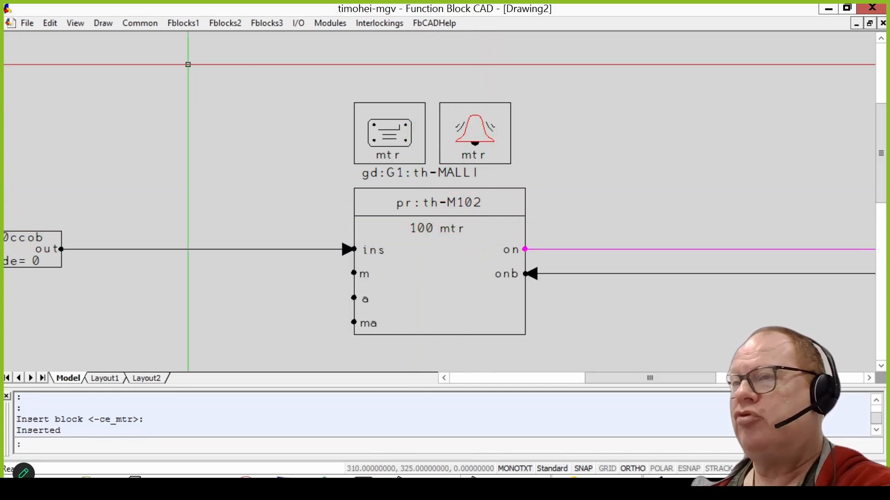
Step: Use Sedit on the mtr position and event modules to replace TAG_CODE with th-M102
click(52, 23)
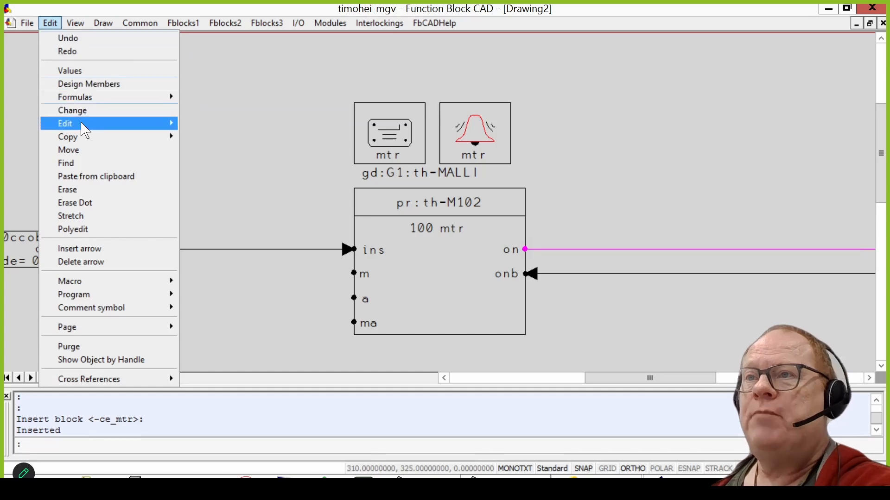
mouse_move(84, 130)
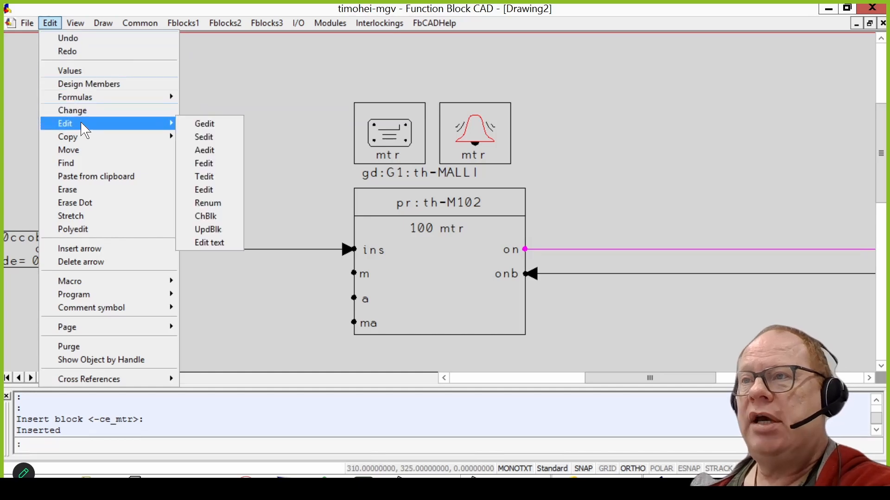
click(222, 138)
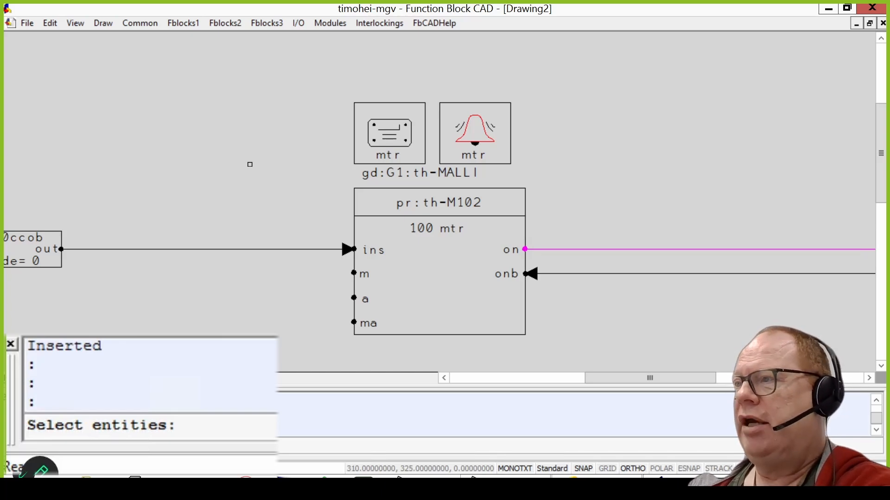
click(374, 158)
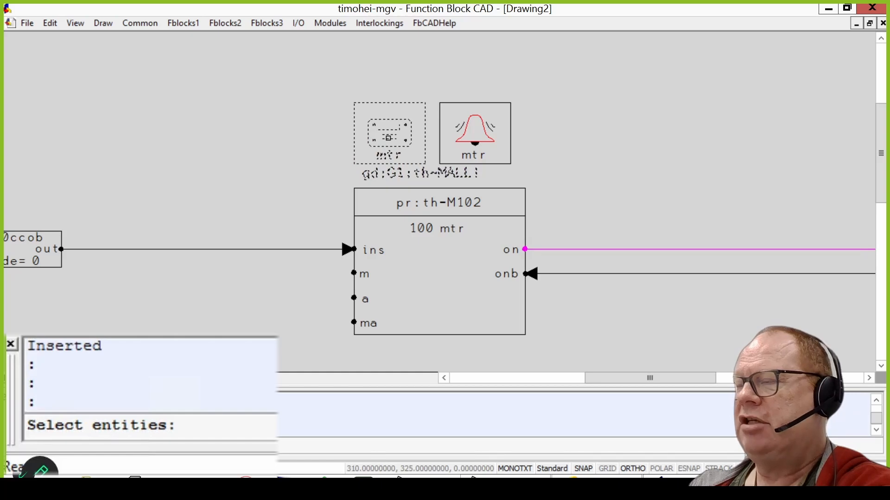
click(475, 143)
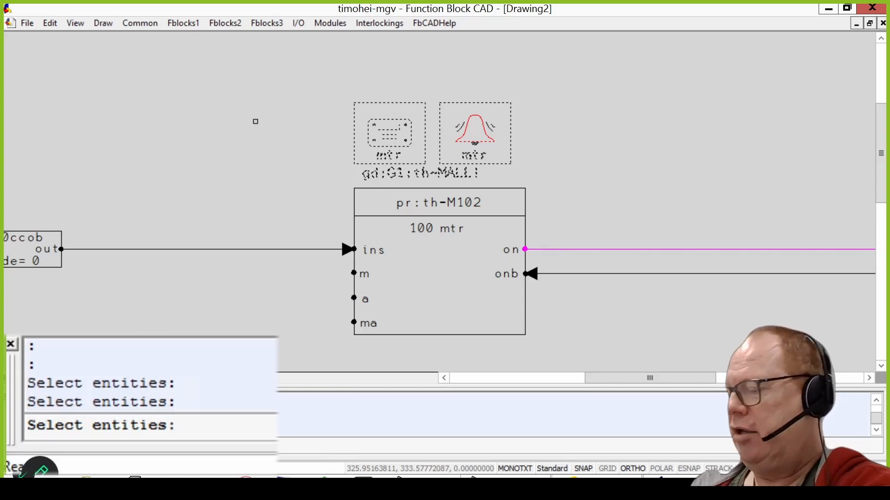
key(Return)
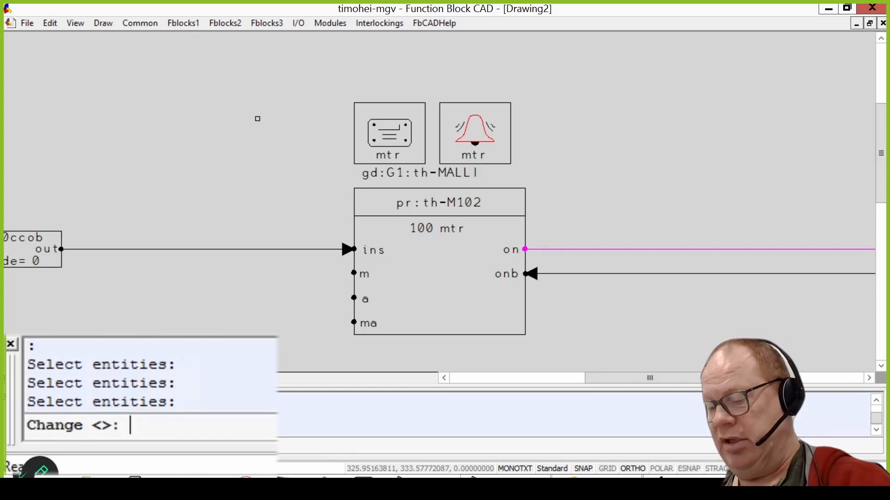
text(TAG)
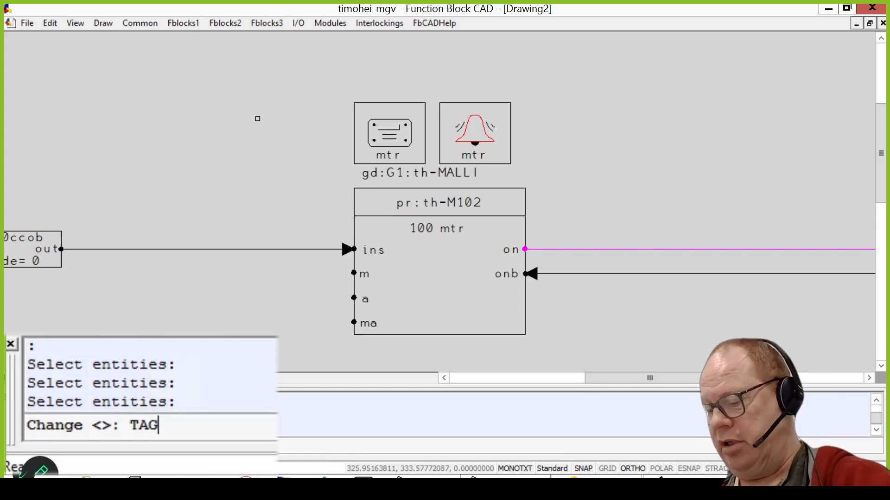
text(_CODE)
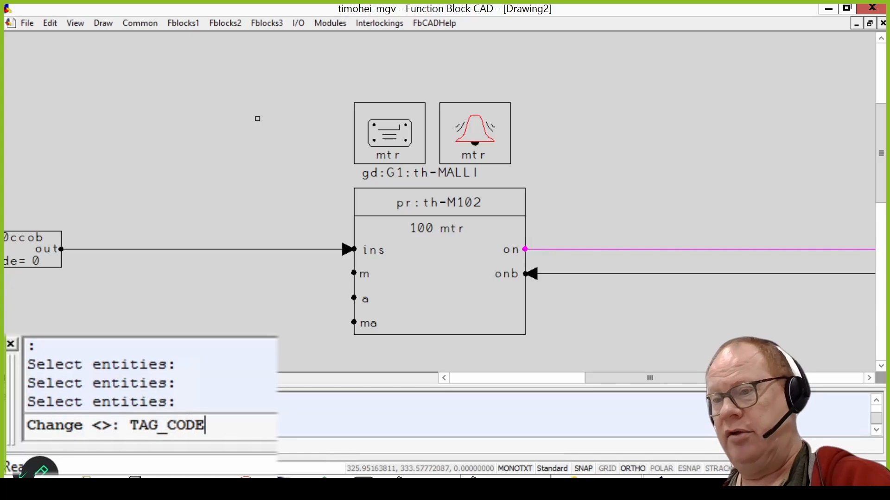
key(Return)
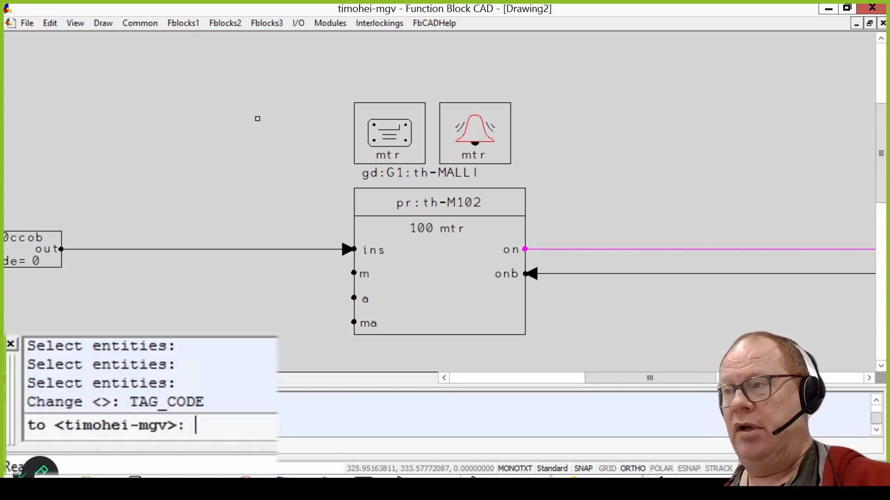
text(th)
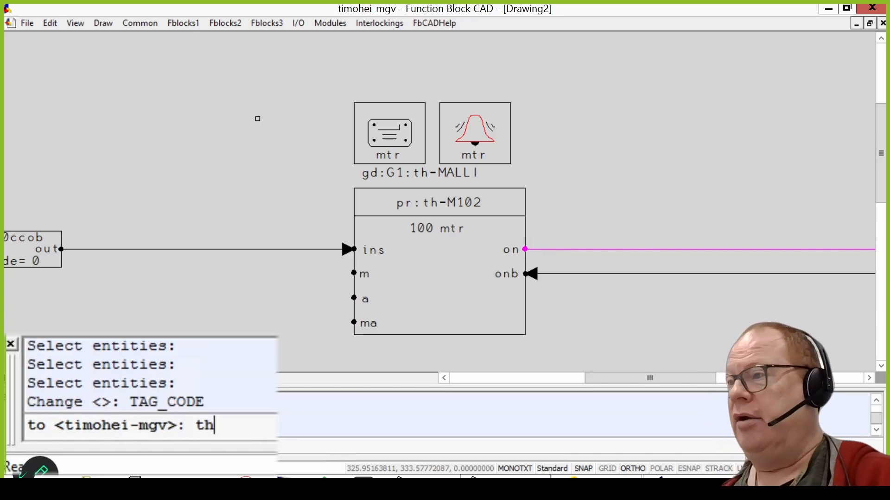
text(-M102)
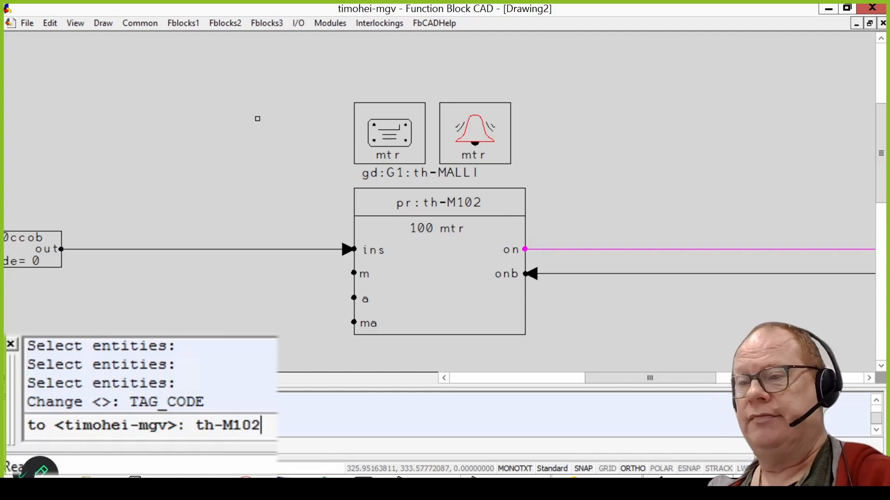
key(Return)
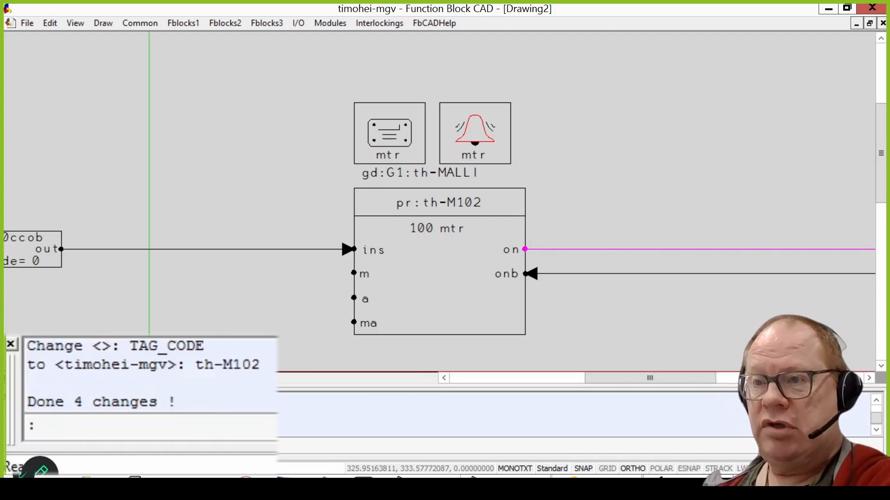
Step: Check the mtr position module's tag module name, tag code 1 and operating module name in its attribute values
click(51, 22)
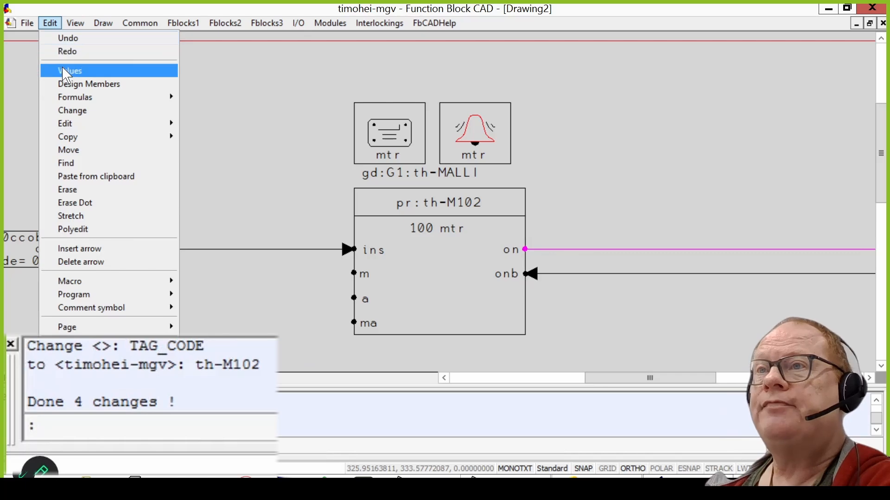
click(62, 70)
click(380, 154)
right_click(382, 157)
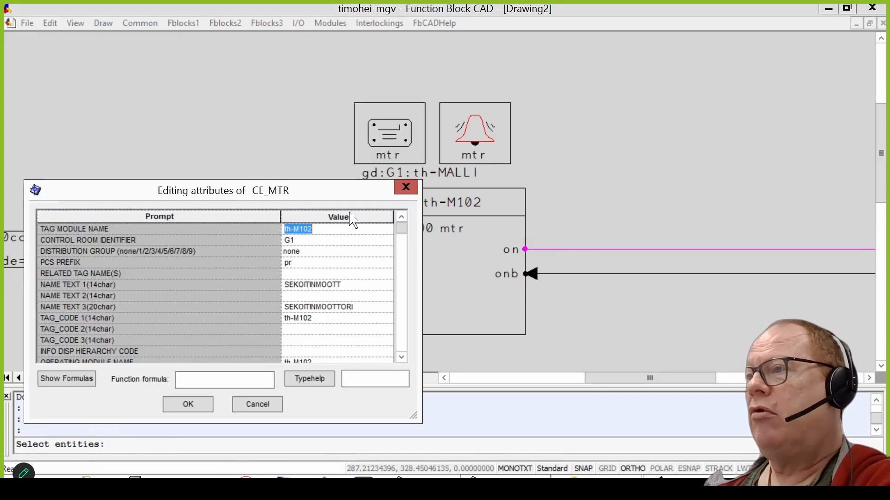
click(330, 230)
click(329, 319)
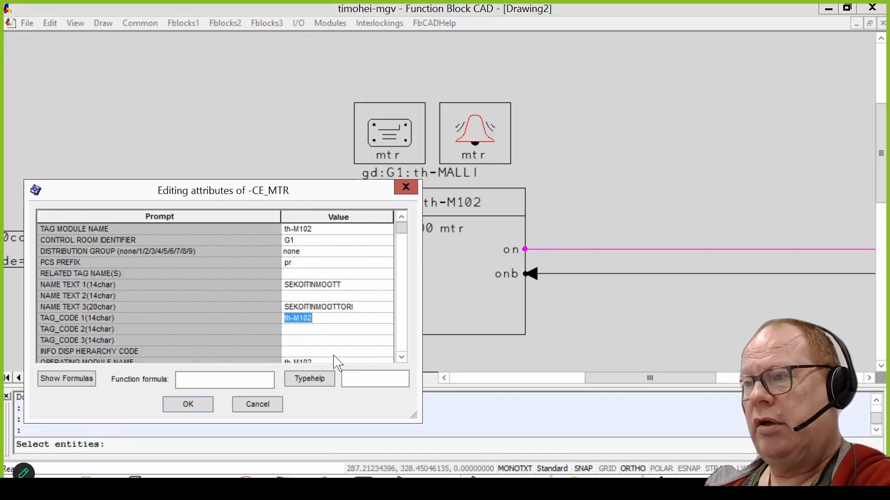
click(336, 362)
click(211, 408)
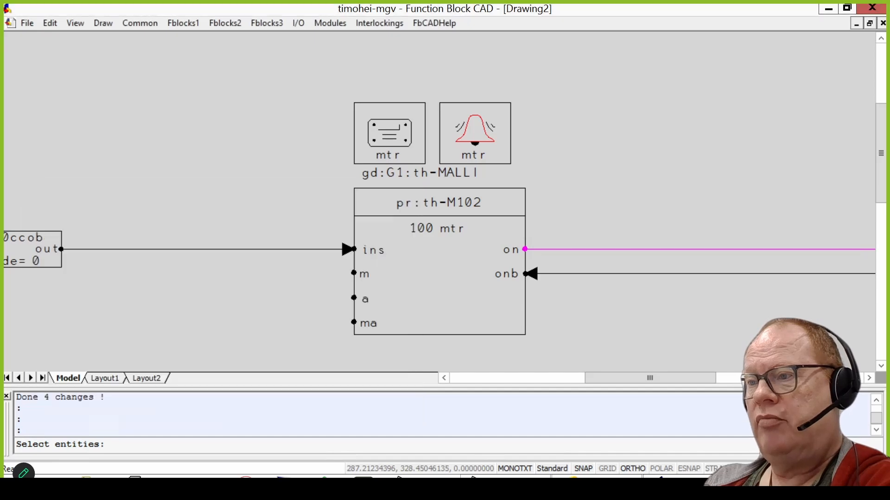
Step: Check the event module name in the mtr event module's attribute values
right_click(495, 195)
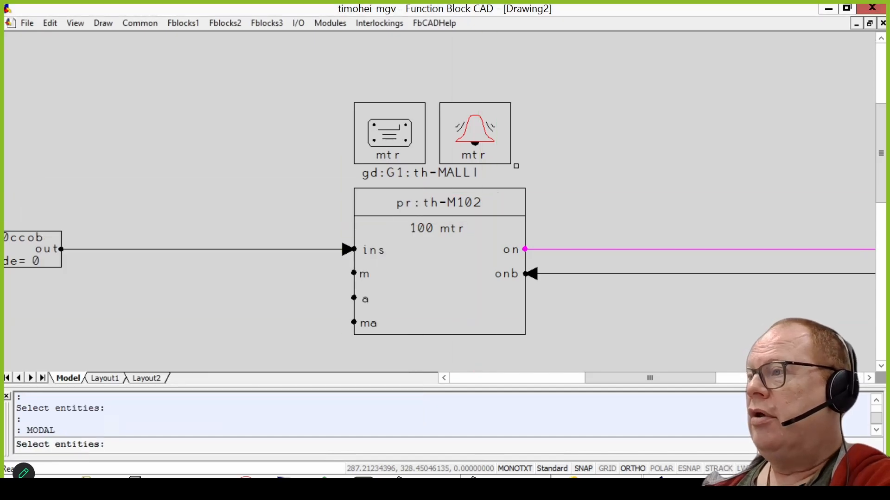
click(509, 165)
right_click(510, 165)
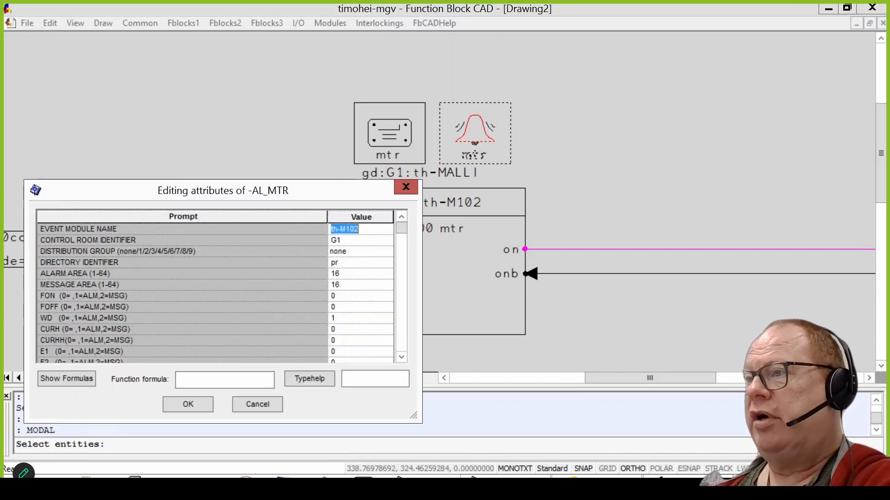
click(373, 231)
click(205, 407)
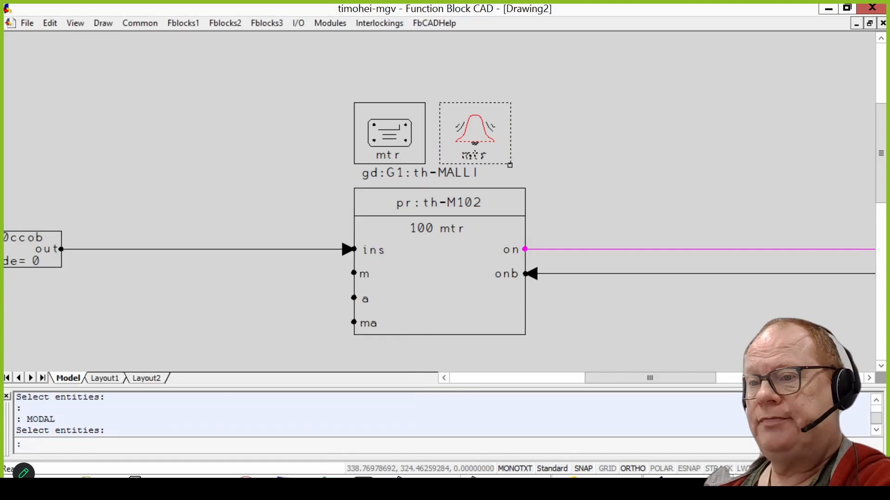
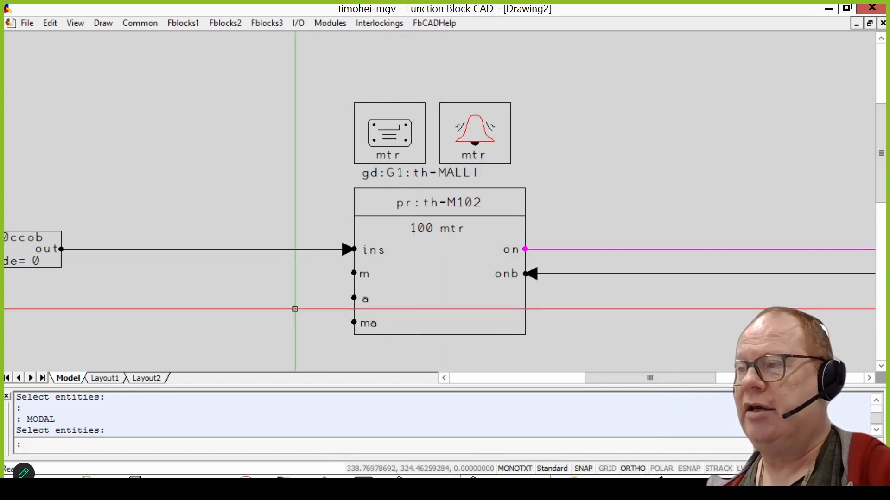
Step: Run the engineering object check on the complete th-M102 loop diagram
scroll(295, 309, down, 5)
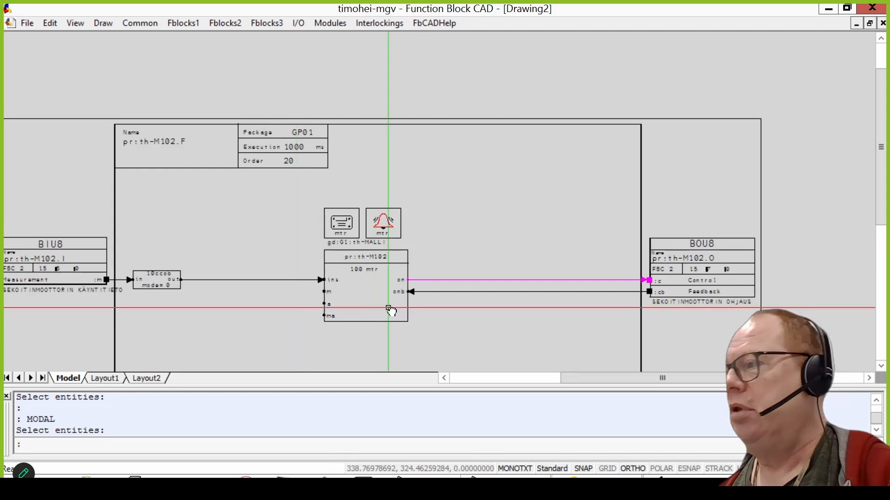
drag(392, 307, 390, 254)
mouse_move(324, 308)
mouse_down()
mouse_move(403, 297)
mouse_move(393, 298)
mouse_up()
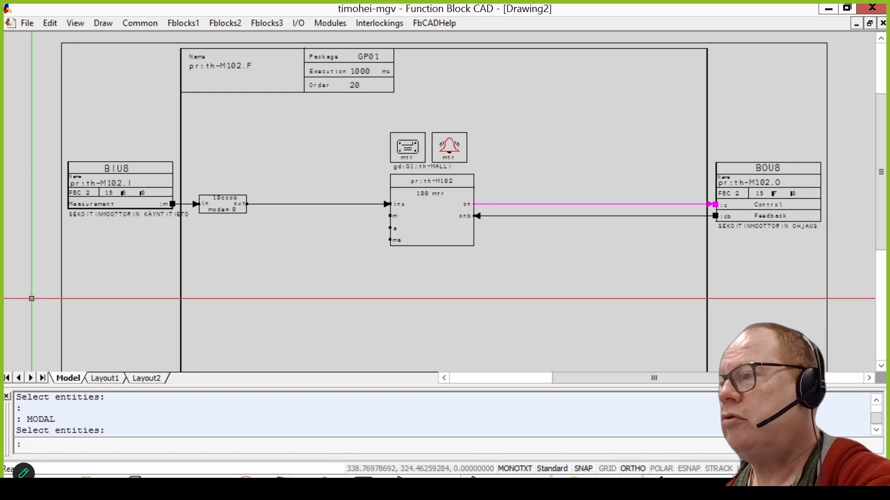
click(550, 123)
key(Escape)
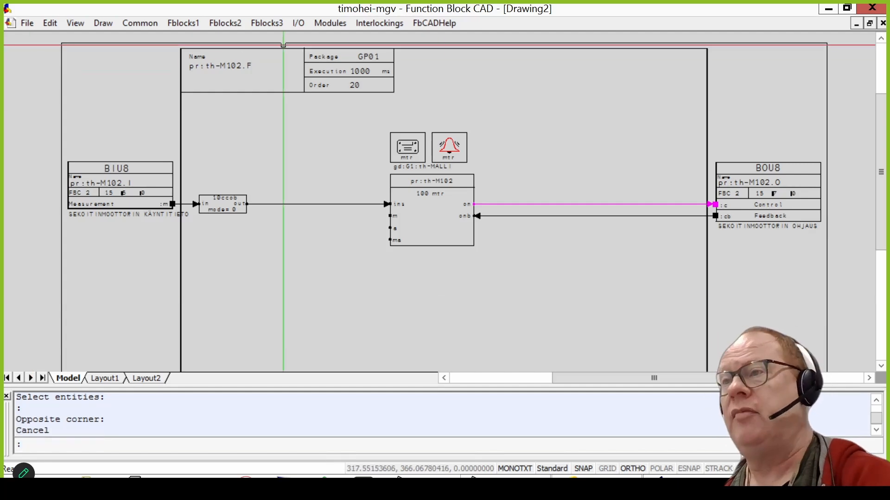
click(27, 23)
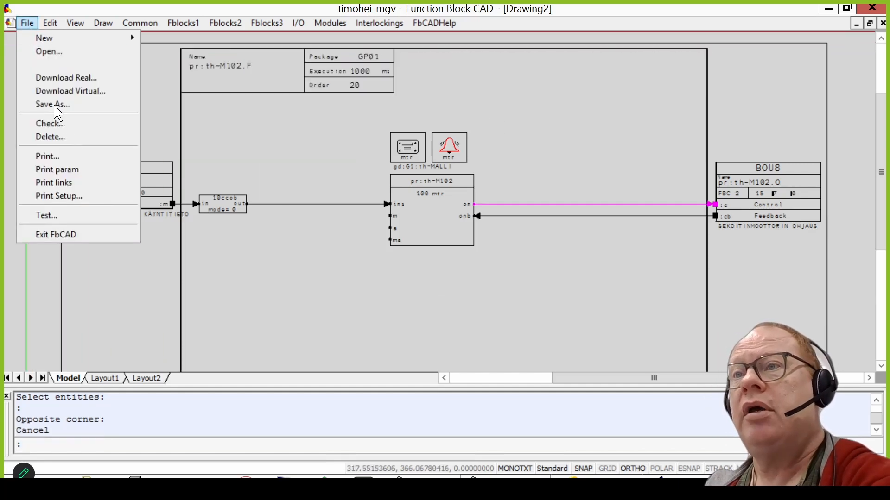
click(70, 125)
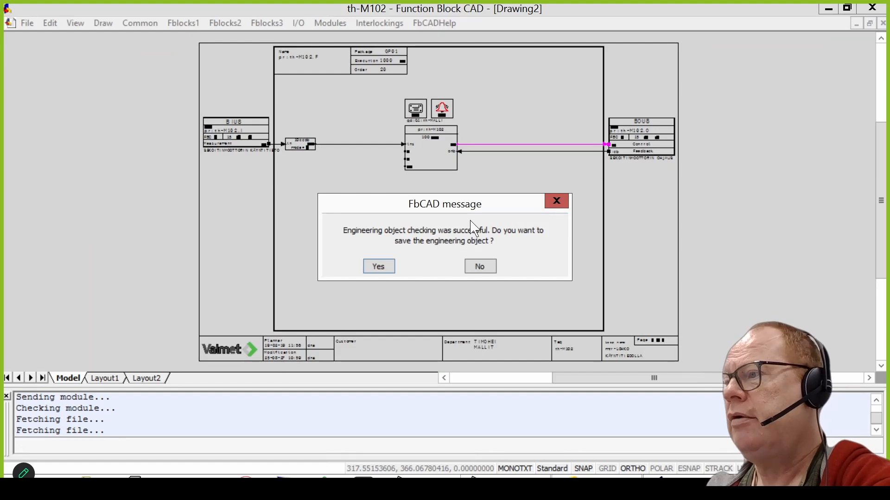
Step: Save the checked engineering object to the EAS1 database as a new version with identifier th-M102
click(387, 271)
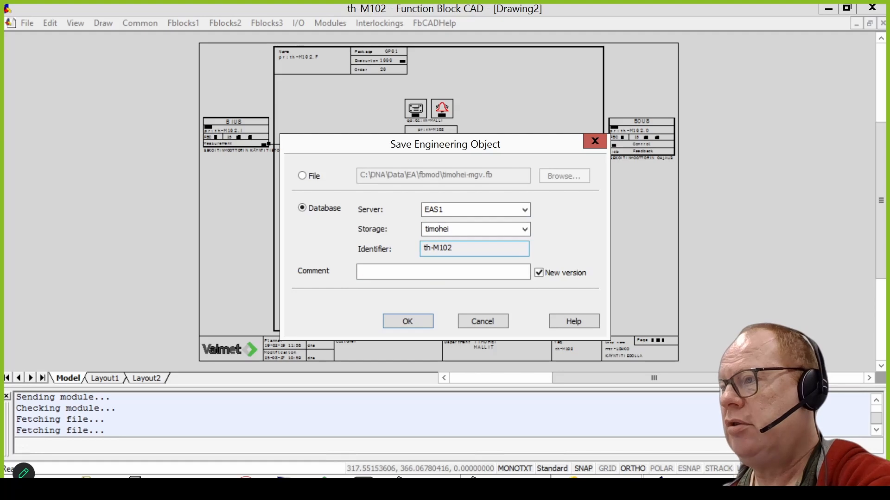
click(525, 228)
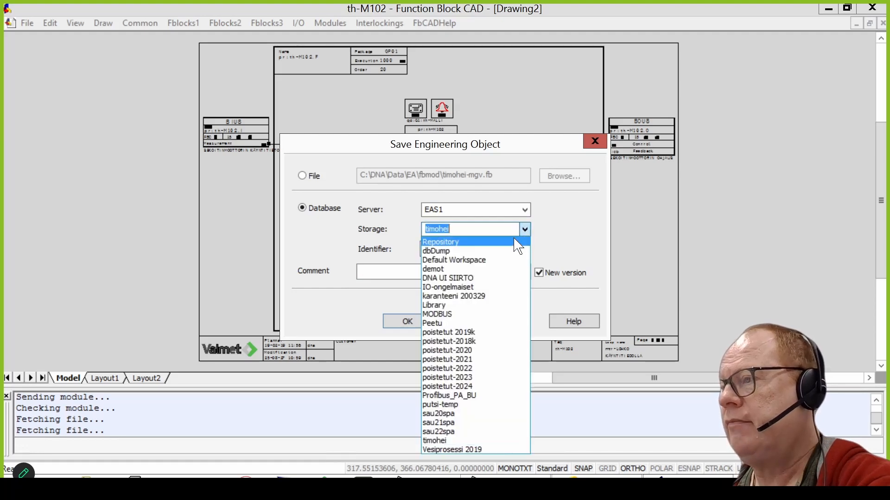
click(514, 241)
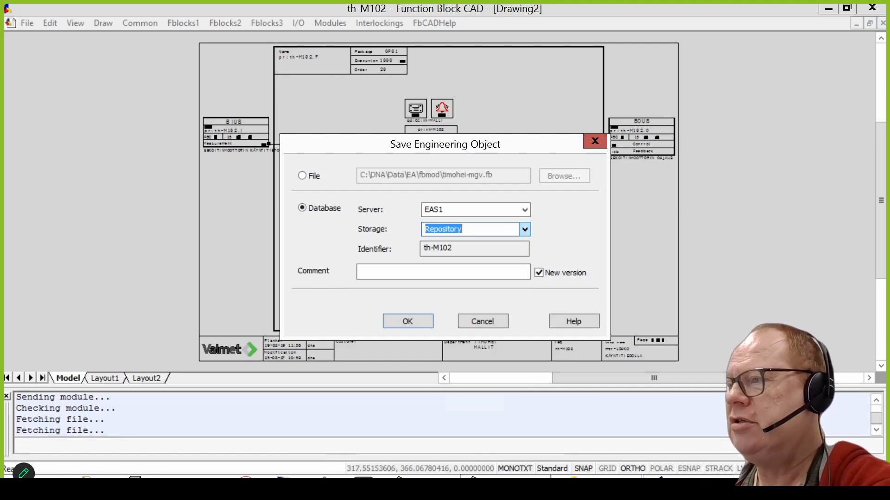
click(524, 230)
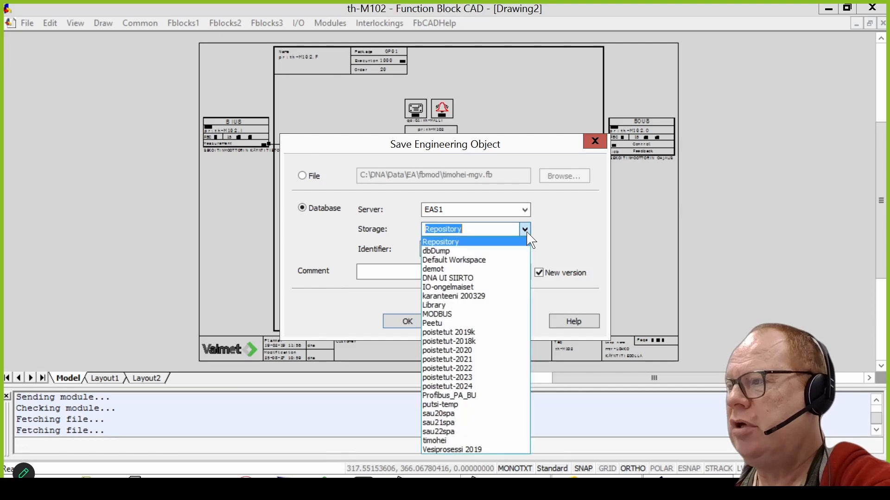
click(500, 441)
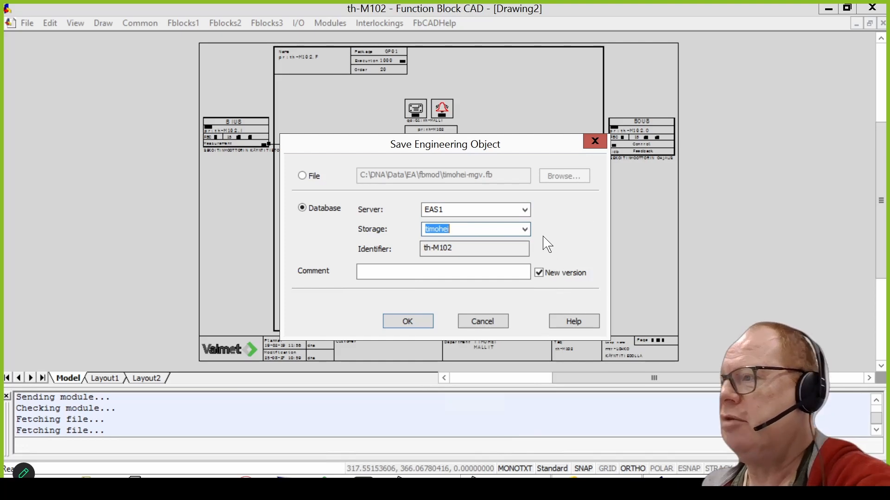
click(525, 229)
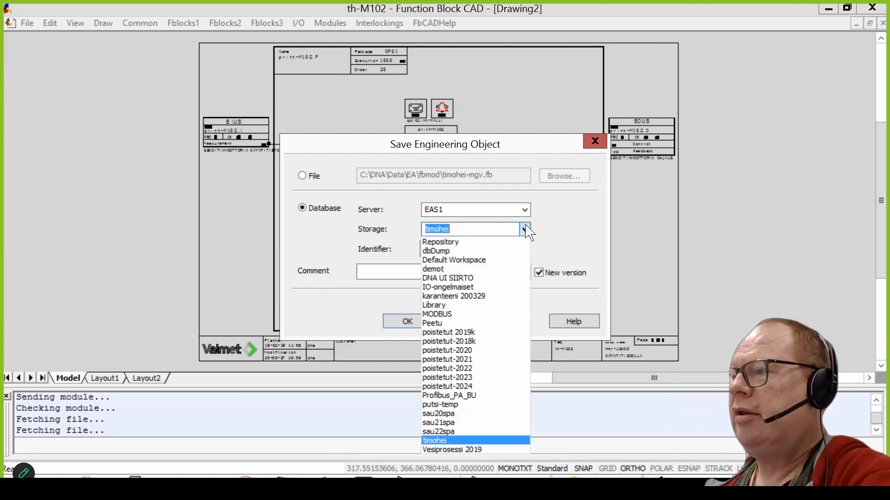
click(524, 241)
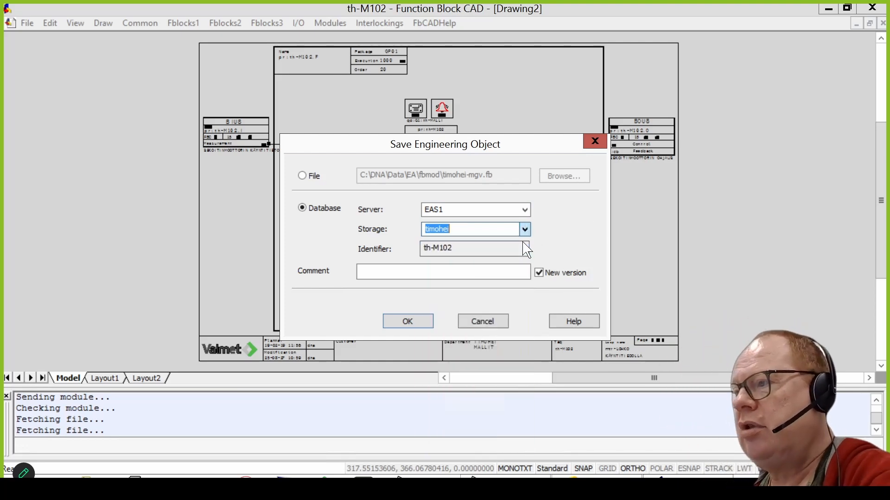
click(423, 324)
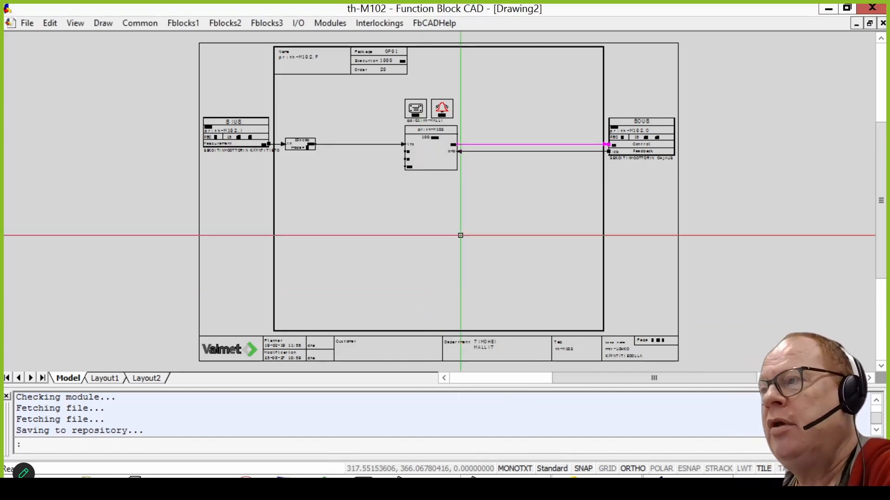
Step: Open the modular download of th-M102 for the real runtime environment
click(28, 26)
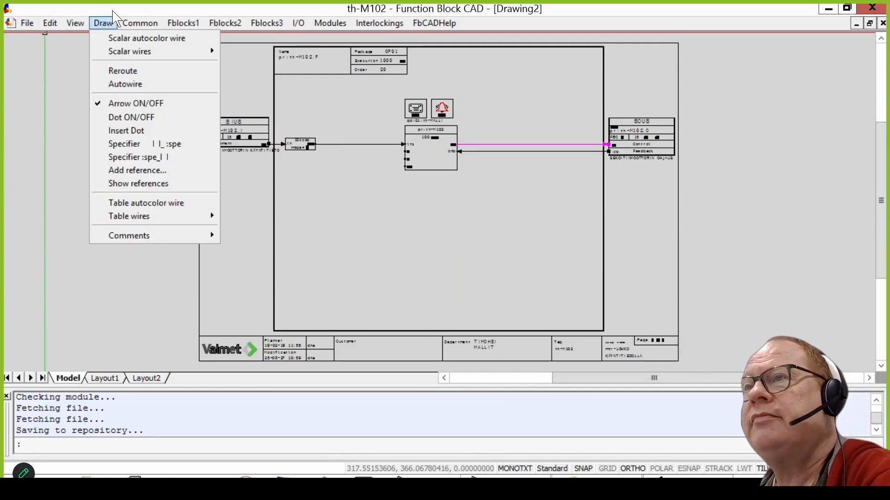
click(114, 15)
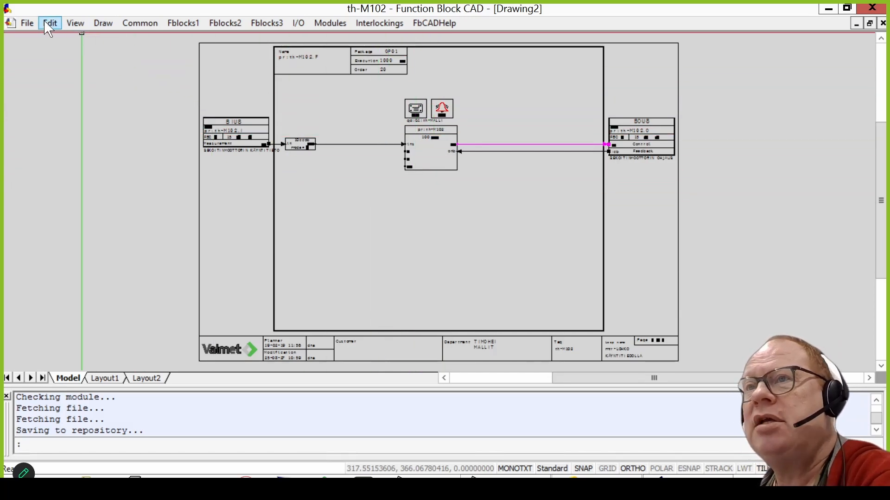
click(28, 23)
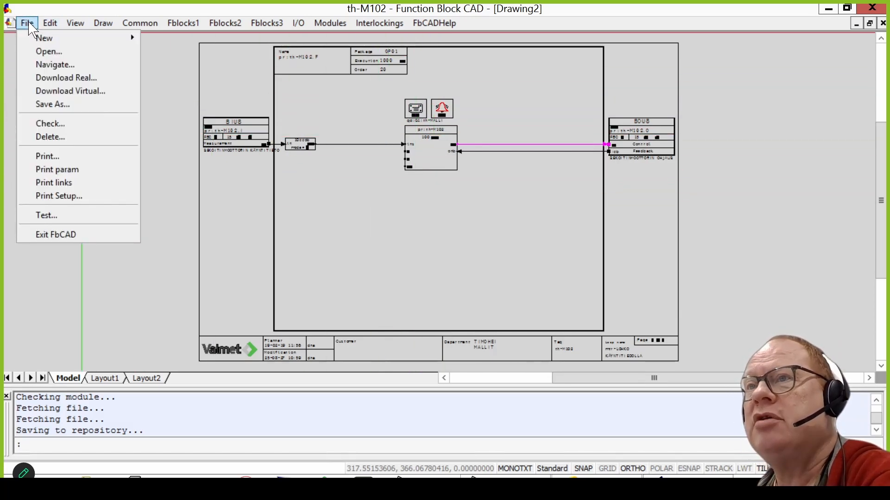
click(104, 82)
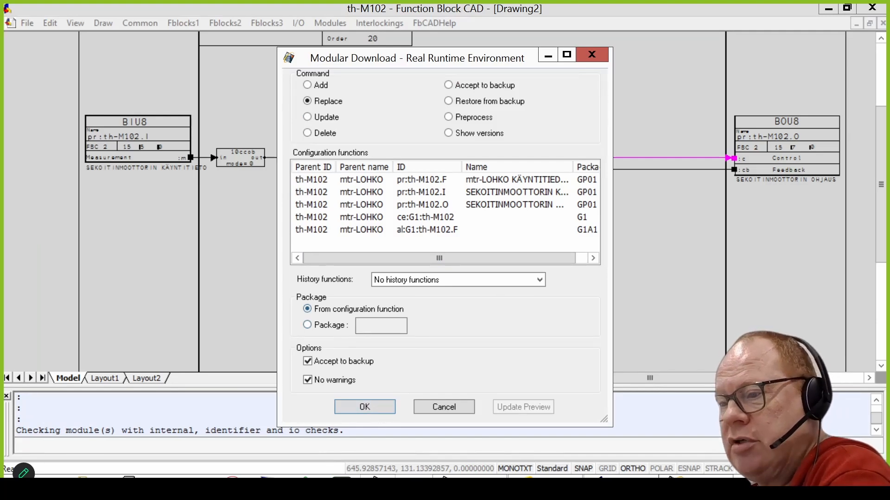
Step: Connect to server GP01 in UltraVNC Viewer, entering the VNC password to log on
click(352, 485)
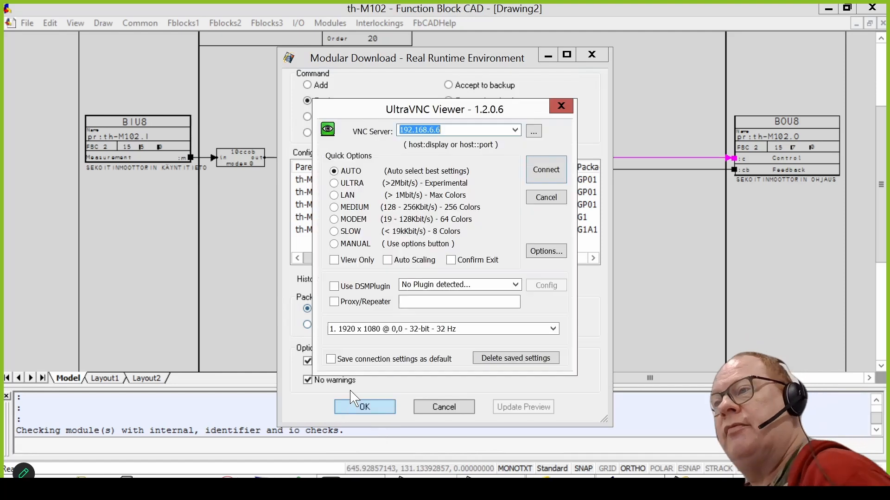
text(GP)
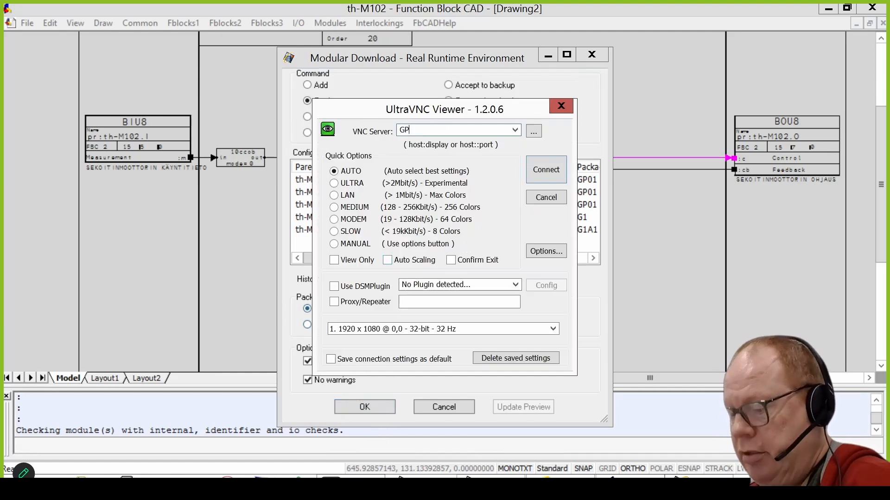
text(01)
click(546, 171)
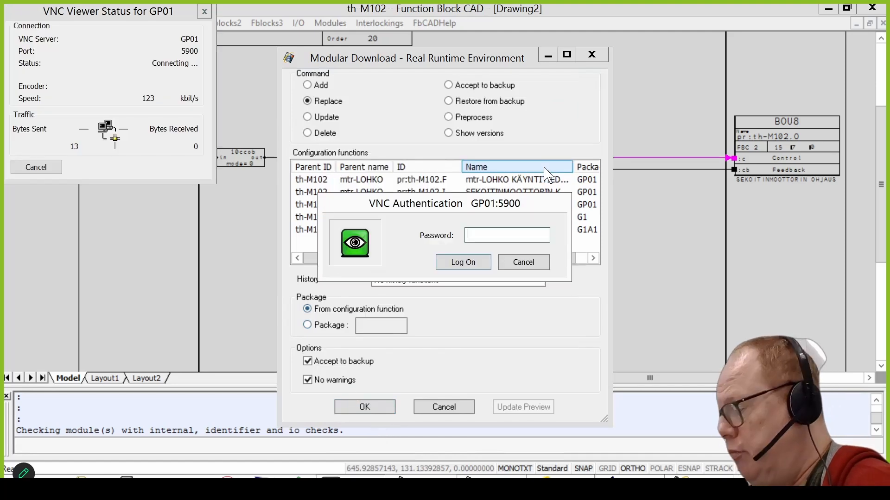
text(•)
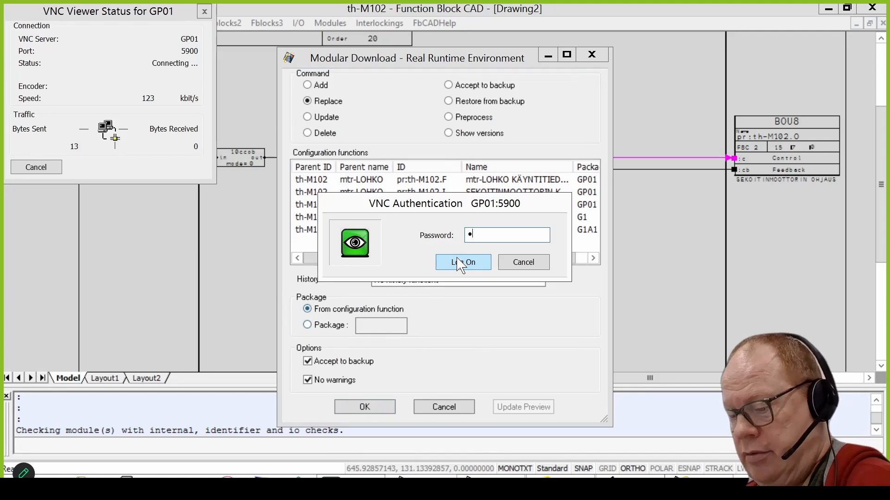
text(•••••••)
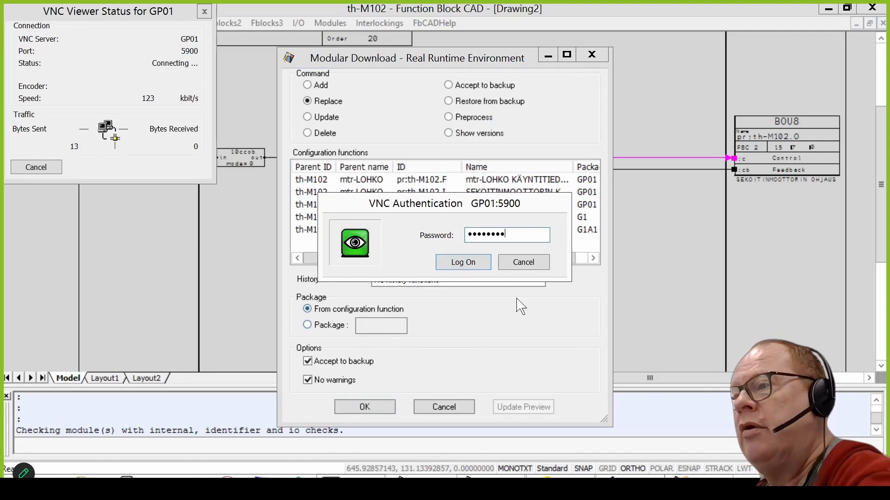
click(472, 262)
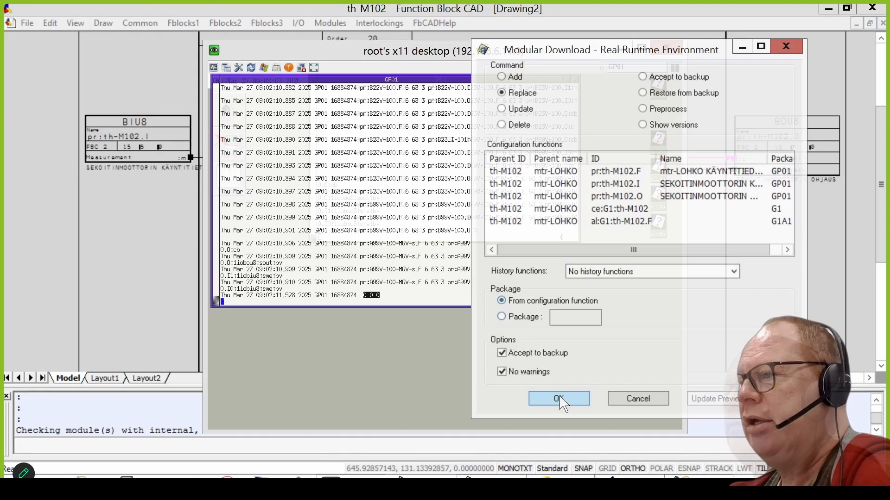
Step: Download the th-M102 configuration functions with the Replace command and examine their entries in the GP01 log, then minimize the VNC window
click(560, 398)
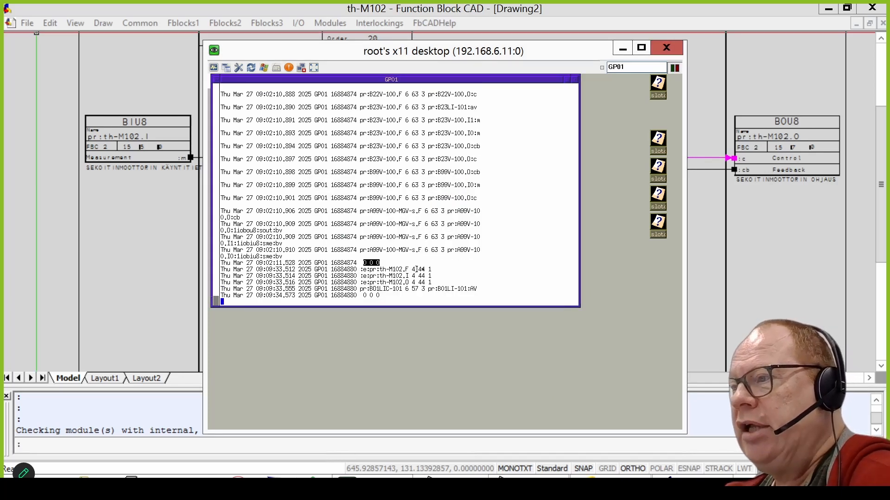
drag(432, 269, 386, 283)
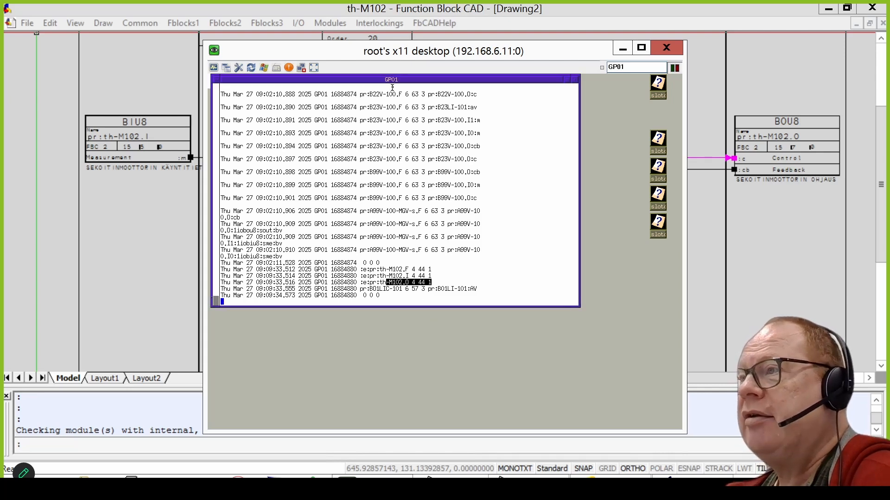
click(449, 287)
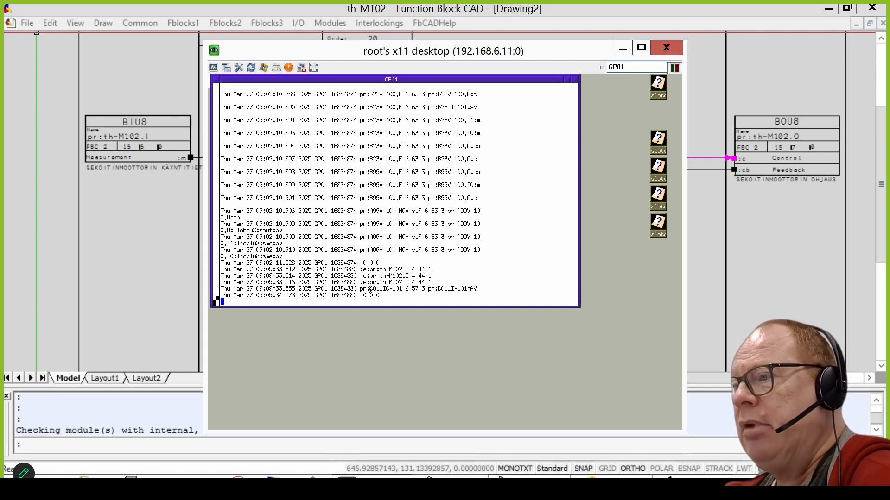
drag(472, 290, 484, 290)
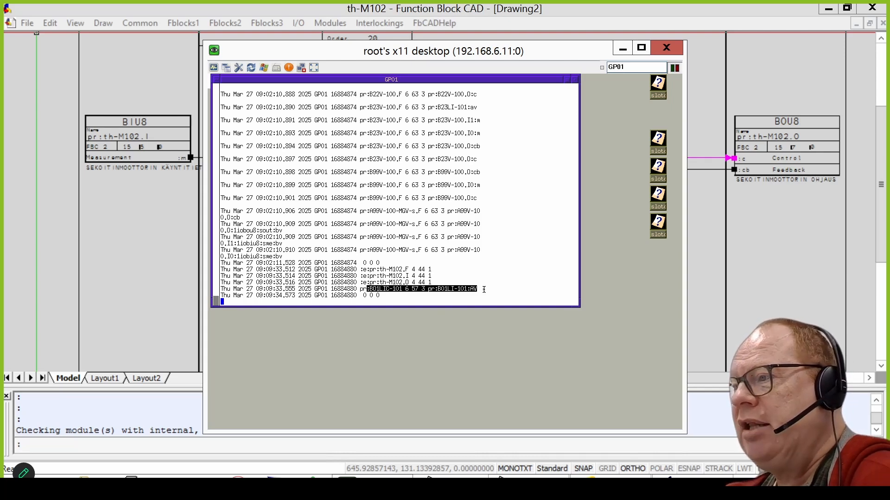
click(486, 292)
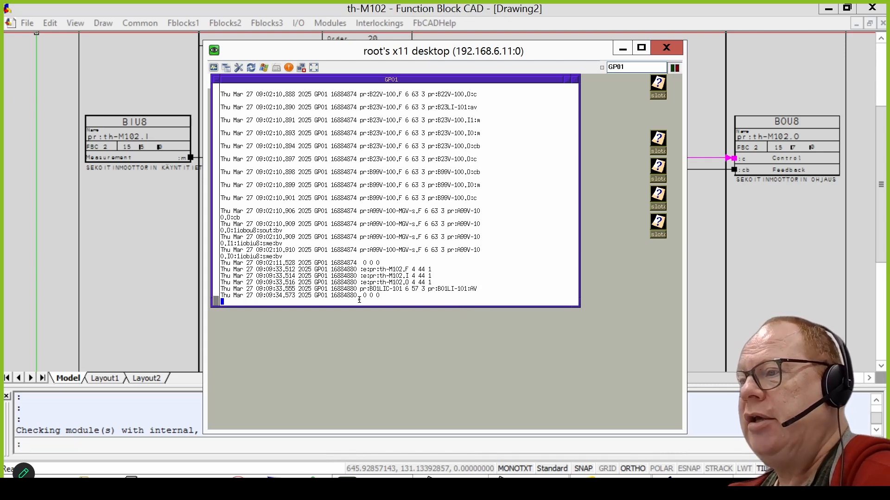
drag(363, 297, 464, 306)
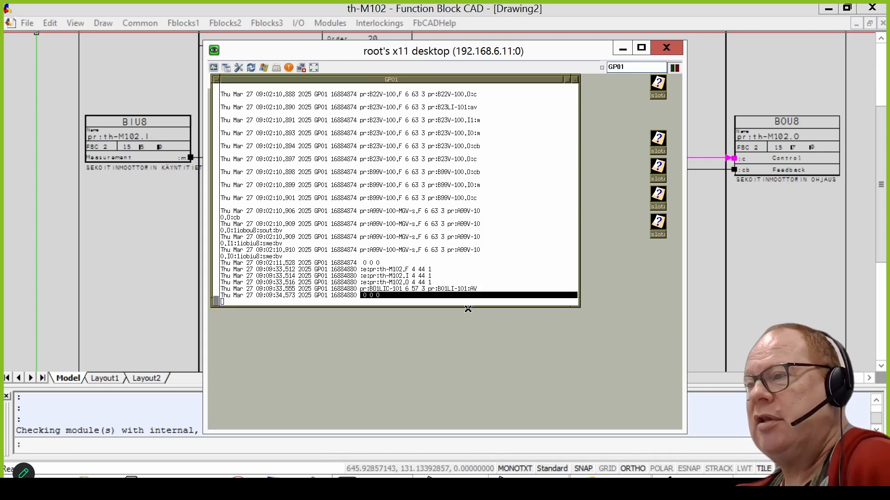
click(658, 83)
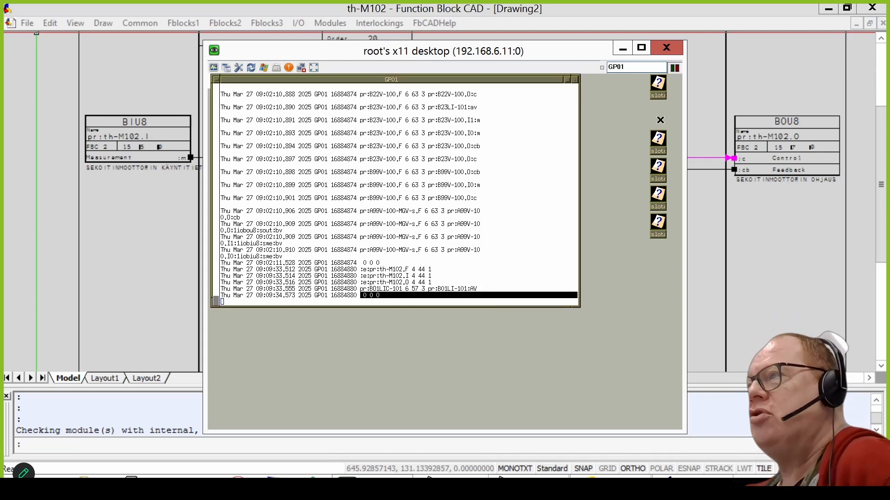
click(622, 48)
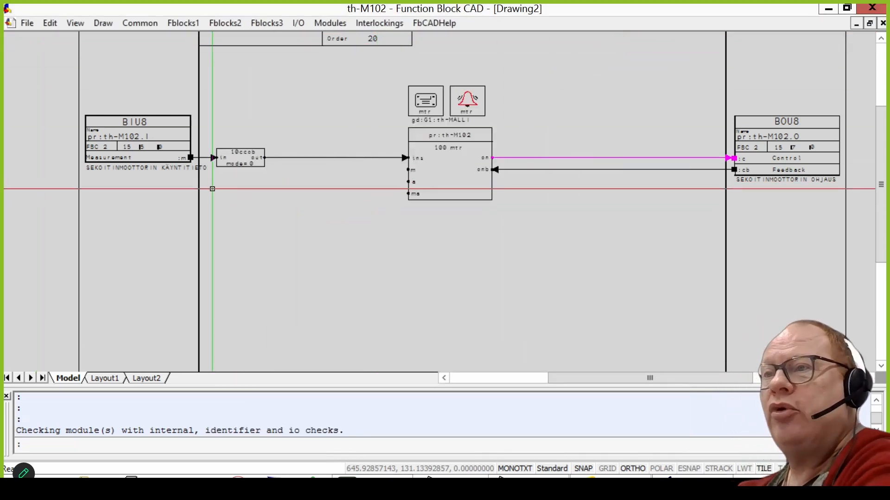
Step: Start the function test of th-M102 and add test points at the ins, m, a, ma, on and onb pins of the mtr block
click(28, 25)
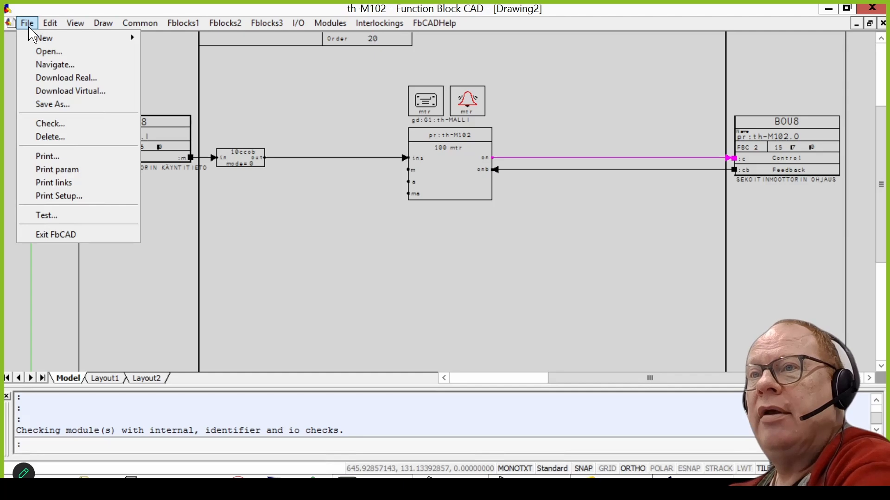
click(58, 217)
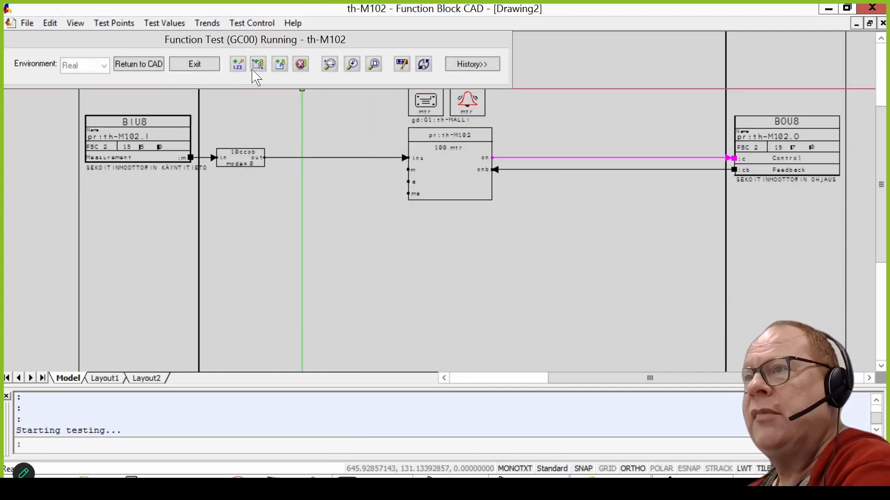
click(238, 67)
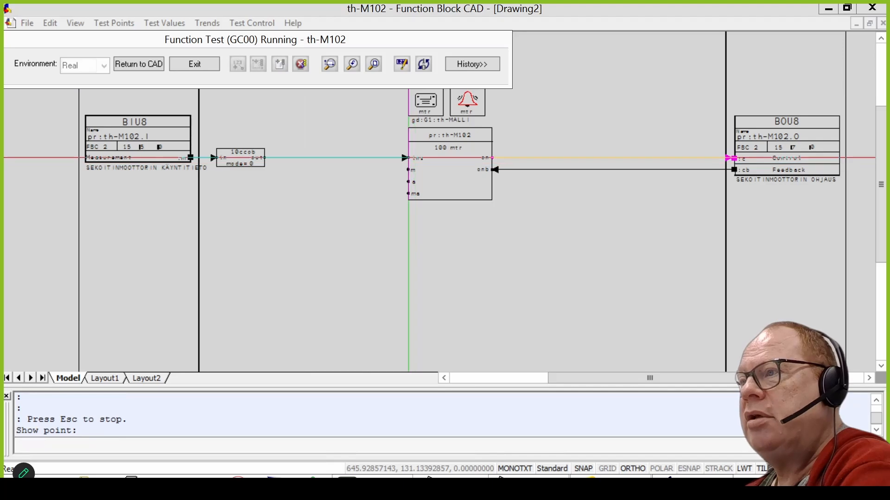
click(409, 170)
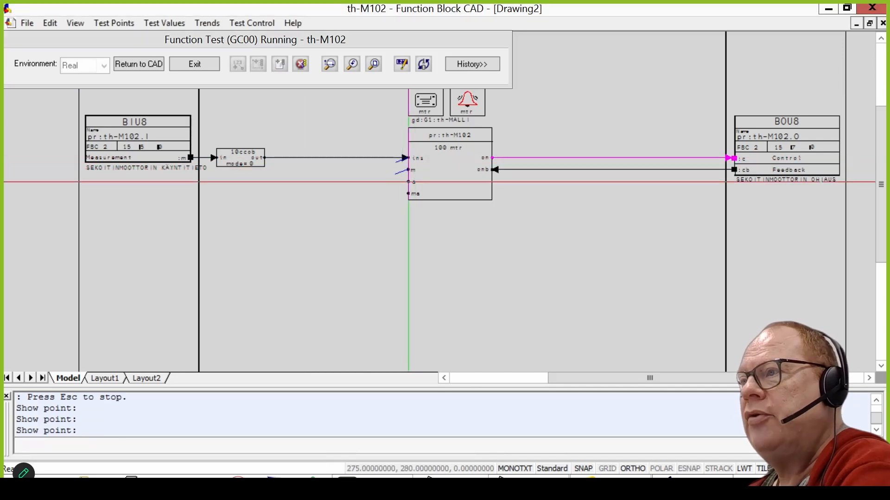
click(408, 181)
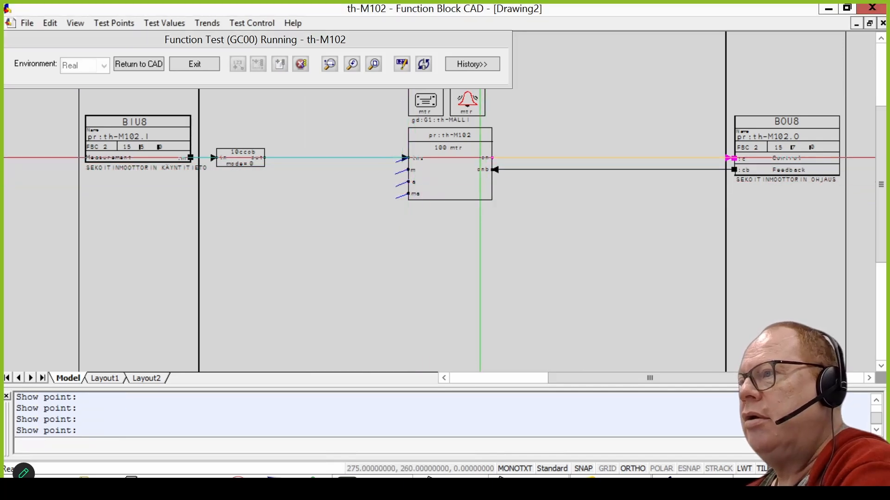
click(492, 158)
key(Escape)
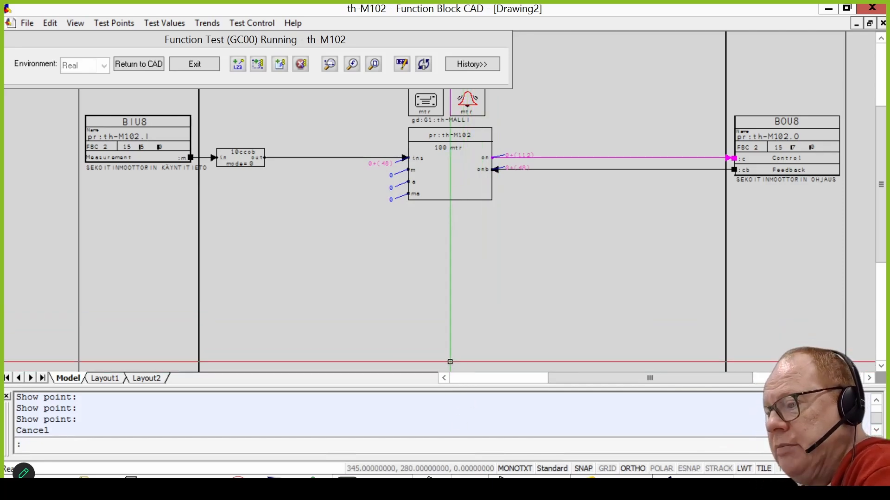
Step: Switch to the DNAuse operator display and try to open the picture gd:G1:th-MALLI from the storage plant window
click(463, 483)
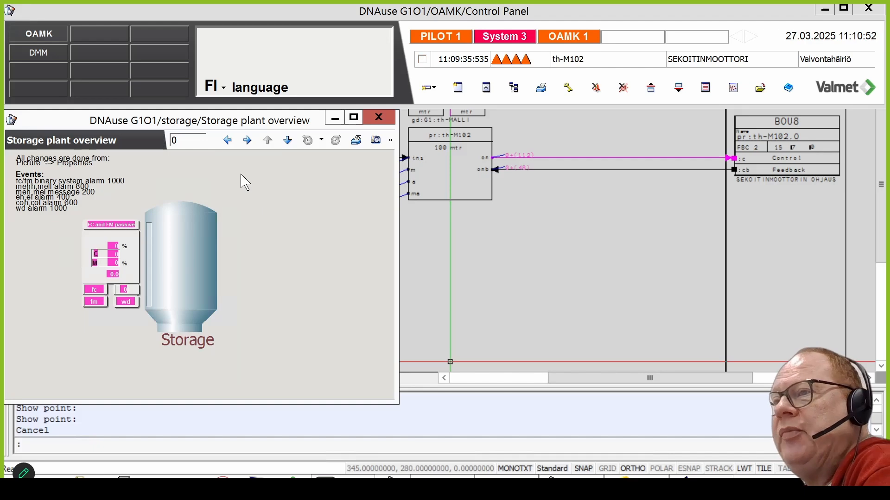
click(174, 140)
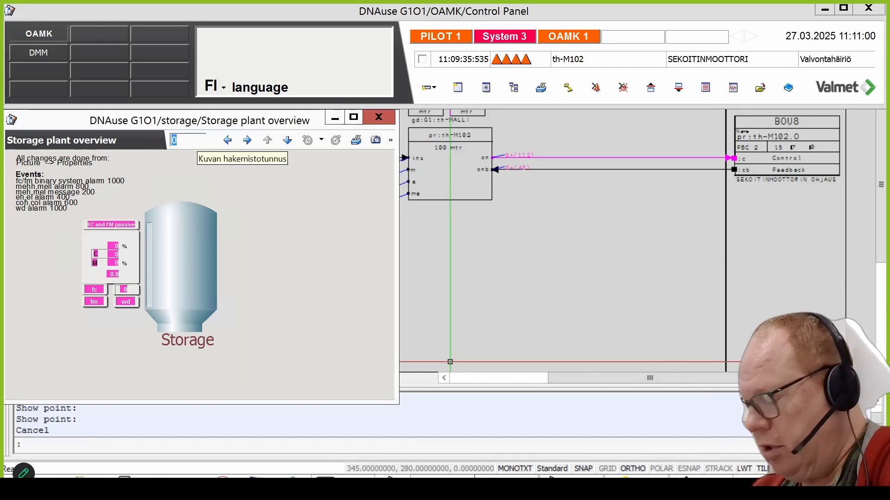
text(gd)
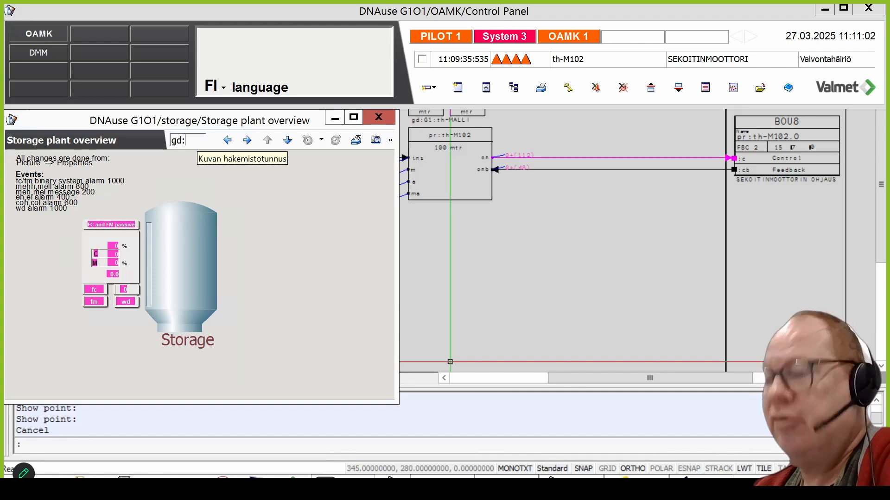
text(:G1)
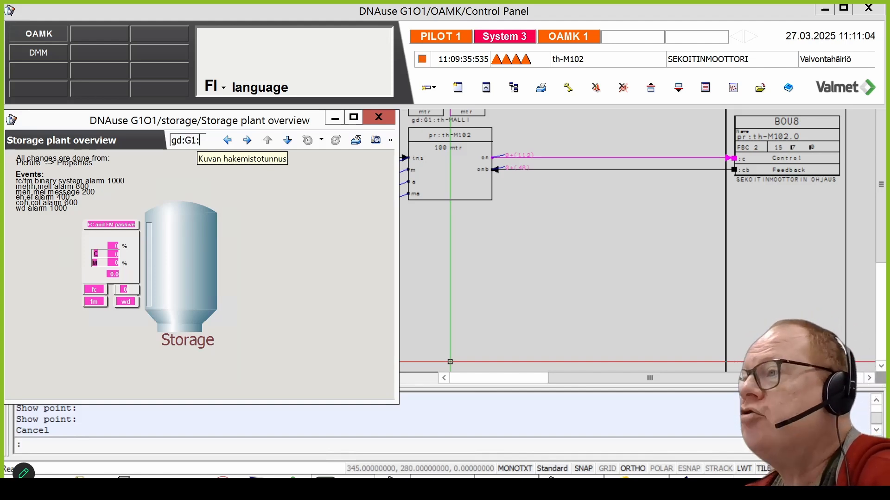
text(:th-M)
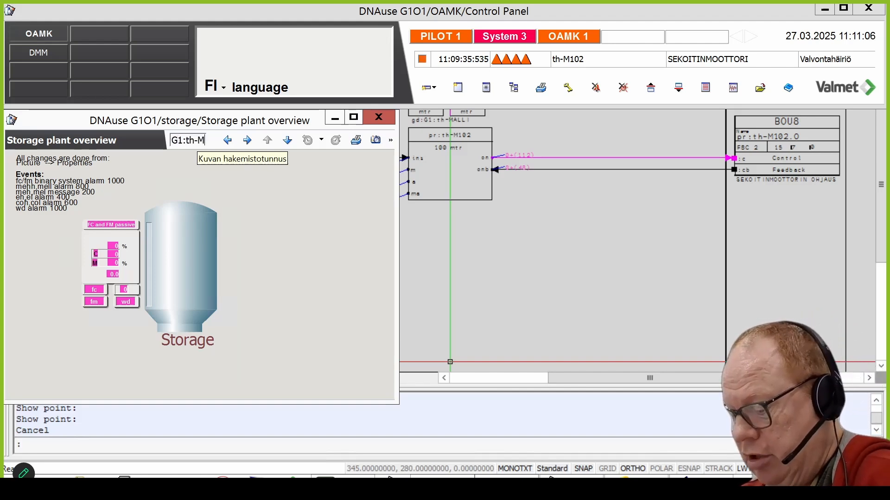
text(ALLI)
key(Return)
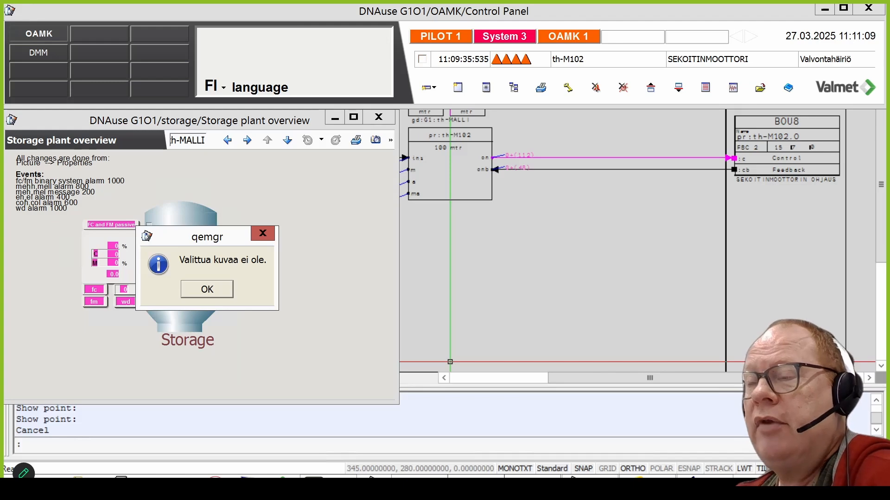
click(199, 291)
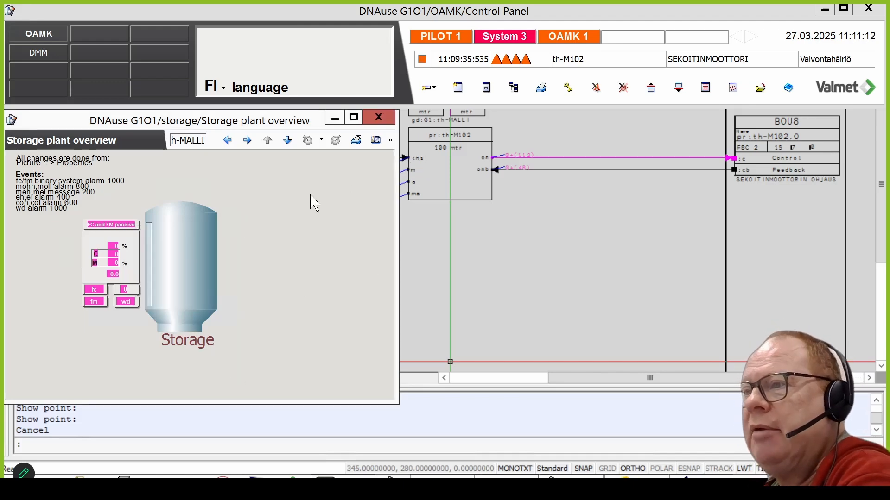
Step: Open the Positioselain browser from the storage picture's maintenance functions and search all positions for th-M102
right_click(254, 199)
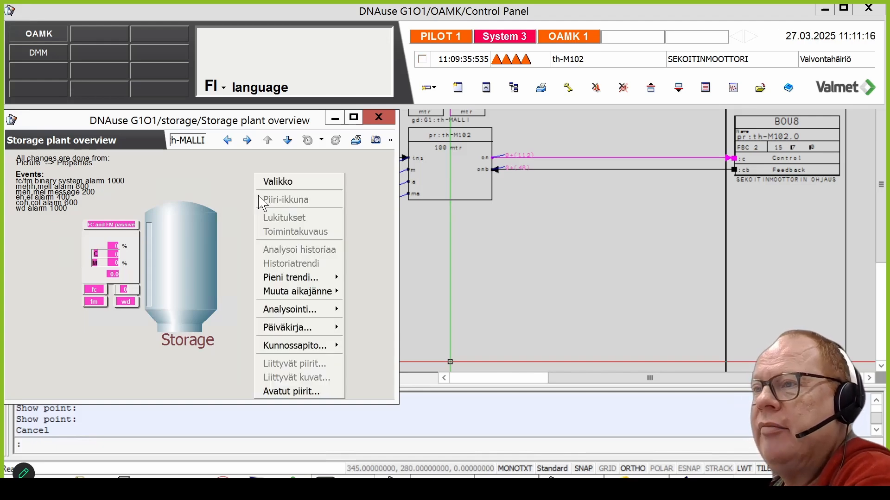
click(236, 192)
right_click(262, 182)
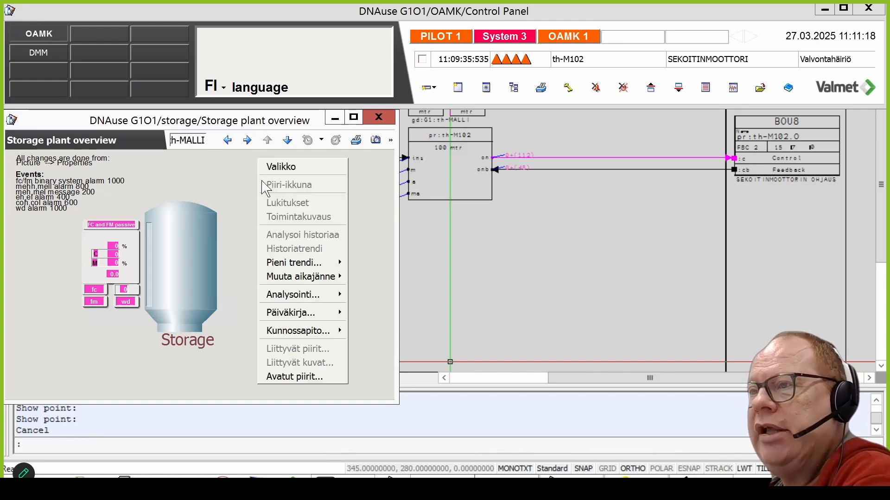
mouse_move(322, 330)
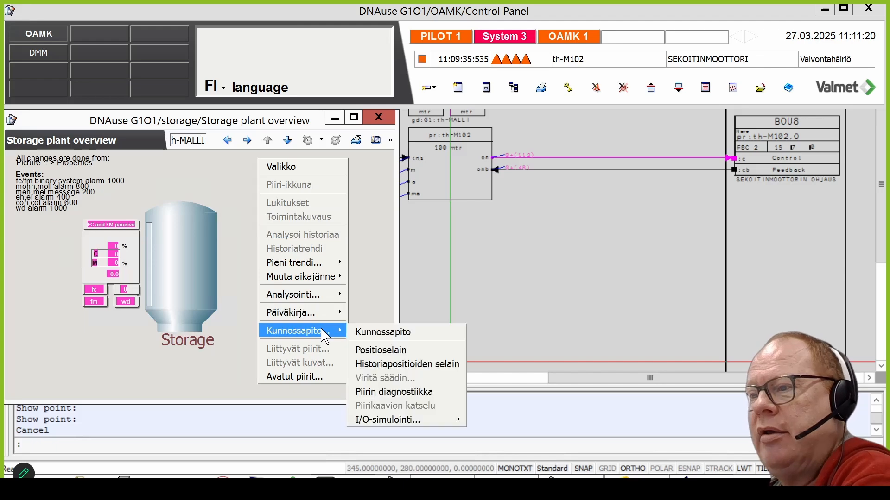
click(406, 356)
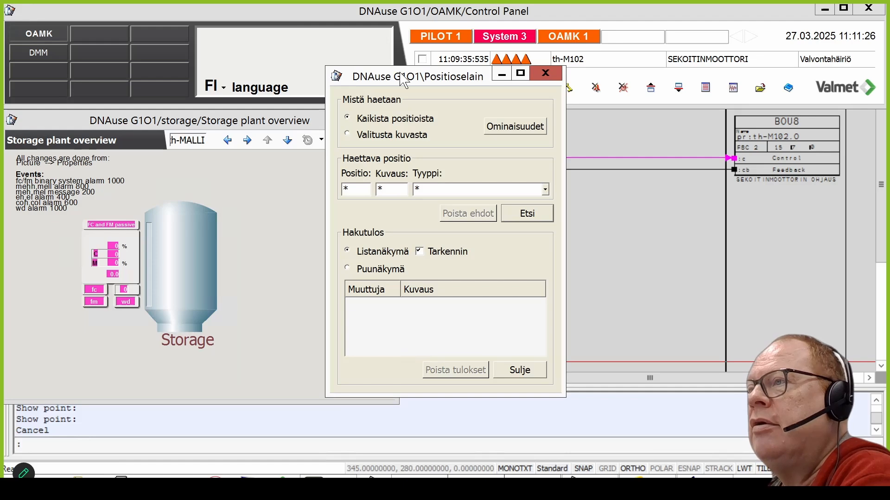
drag(404, 78, 181, 113)
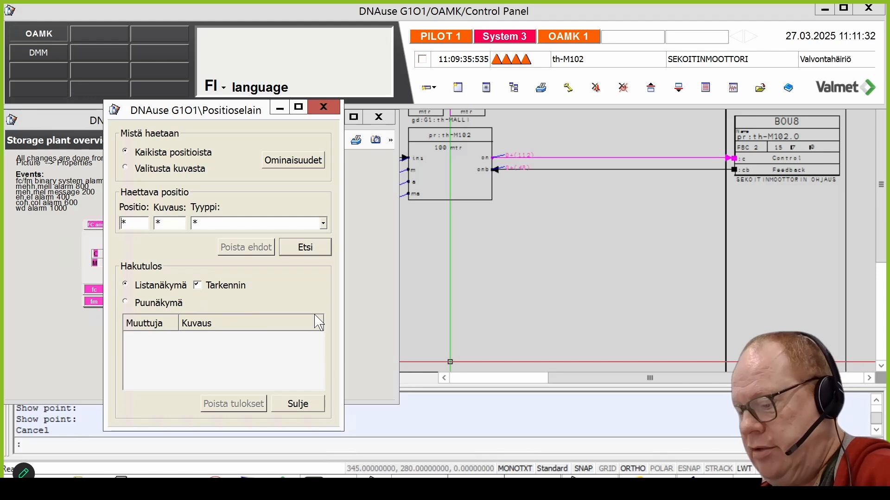
text(th)
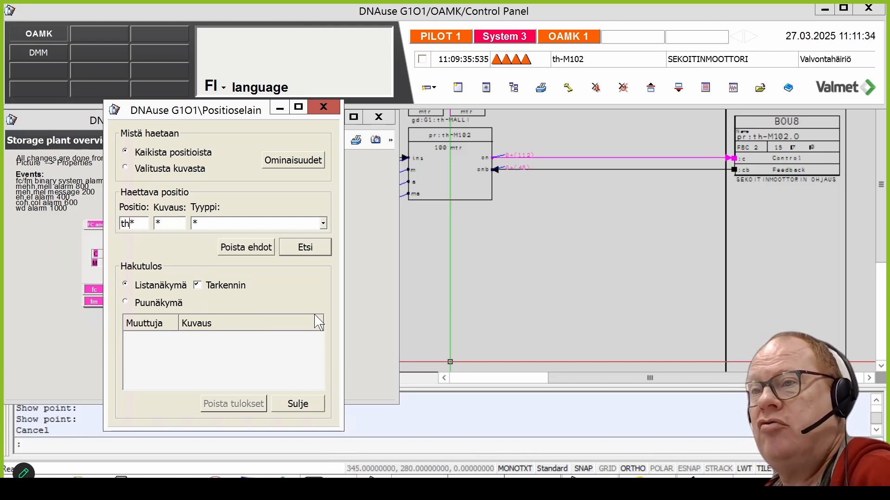
text(-)
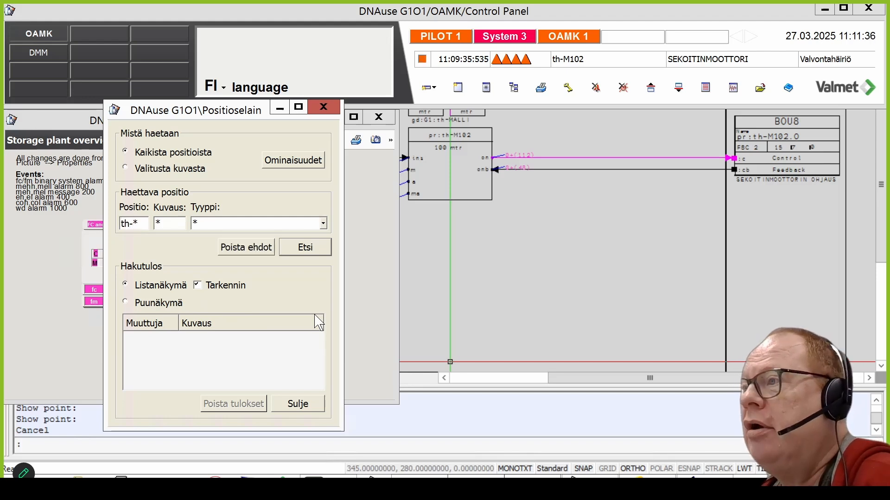
text(M102)
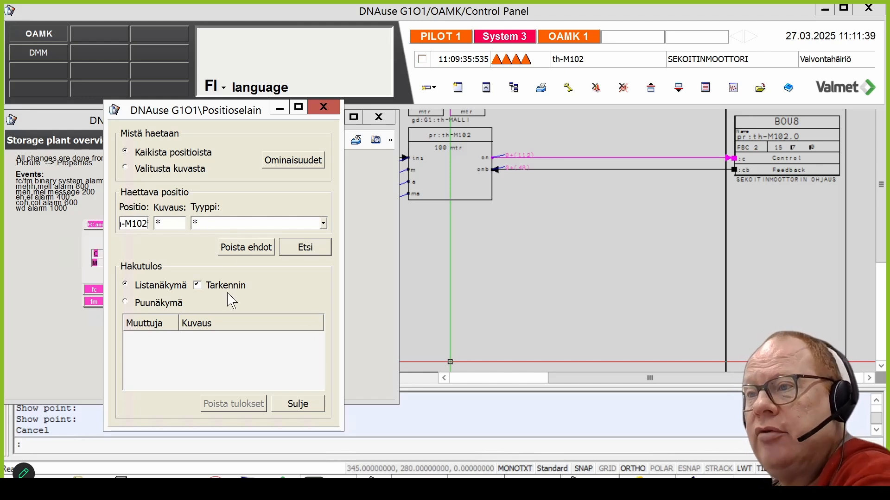
click(323, 254)
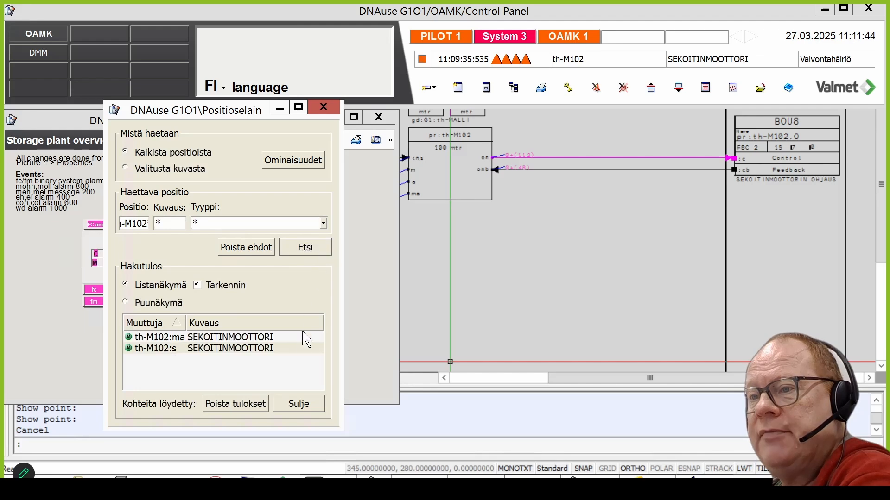
Step: Open the loop window (Piiri-ikkuna) of the found variable th-M102:ma and close the position browser
click(214, 339)
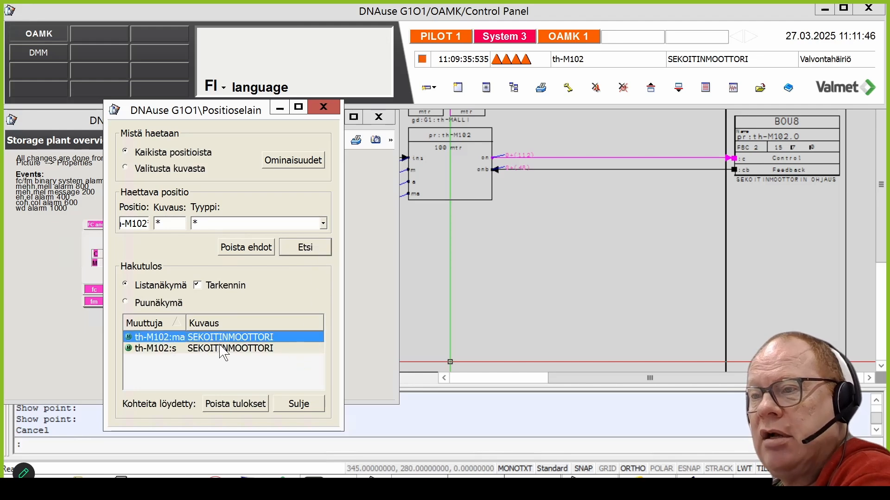
click(220, 346)
click(225, 338)
click(229, 349)
click(233, 338)
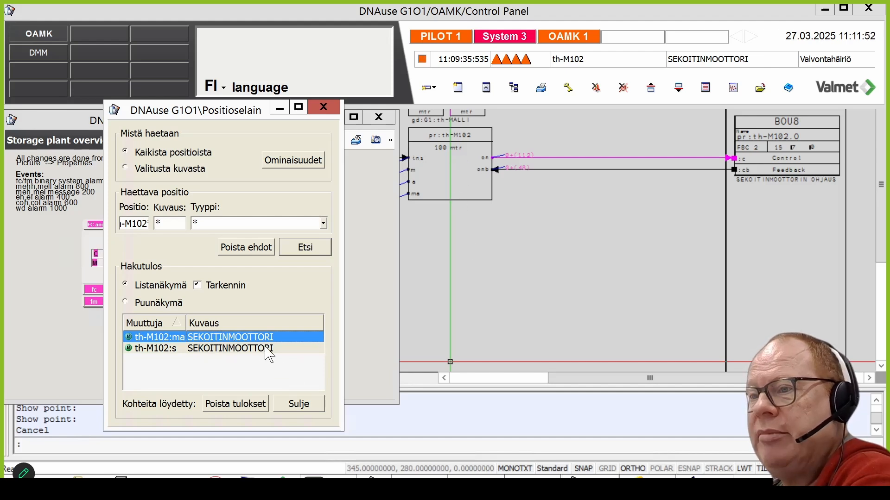
right_click(256, 338)
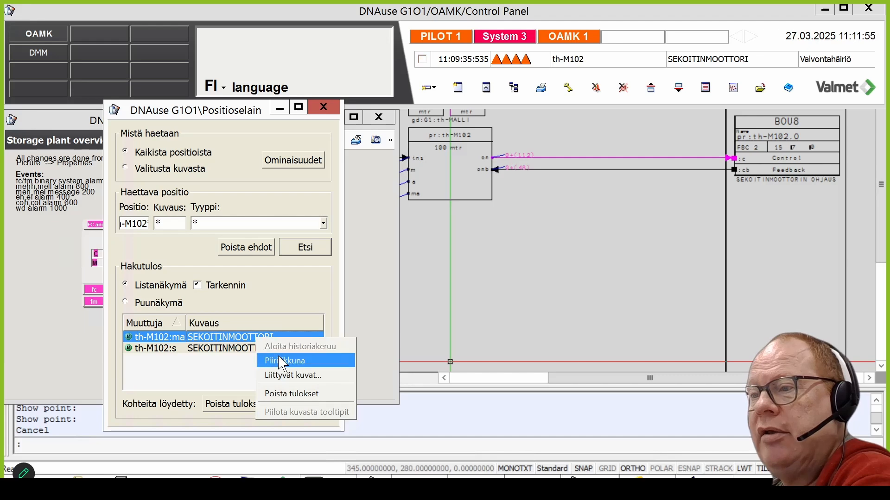
click(291, 362)
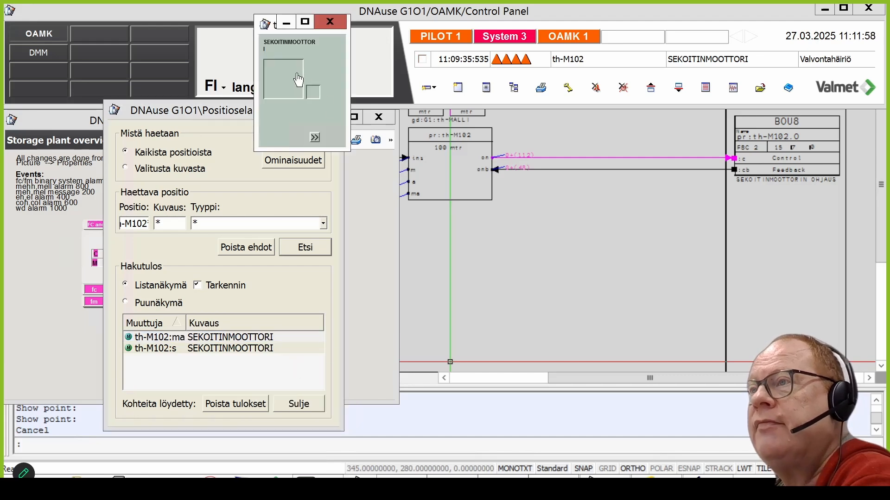
drag(229, 119, 363, 216)
click(463, 204)
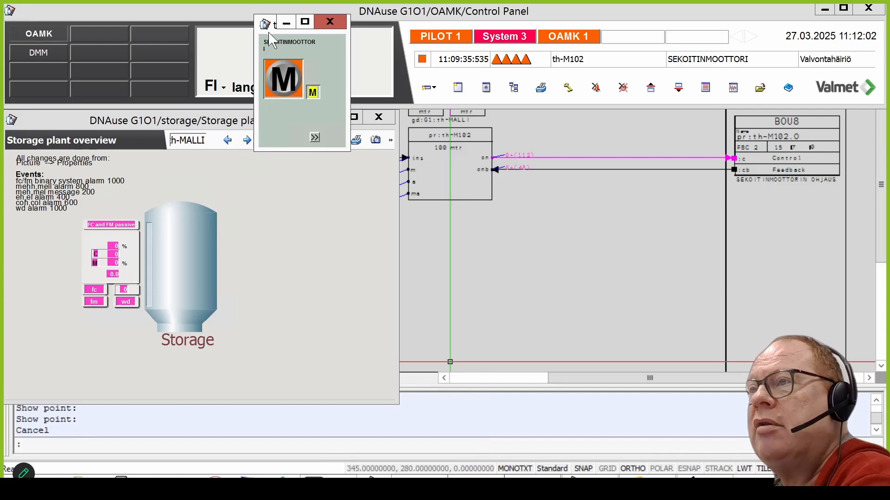
Step: Enlarge the th-M102 loop window, place it beside the mtr block's test values and minimize the storage plant picture
drag(349, 151, 628, 230)
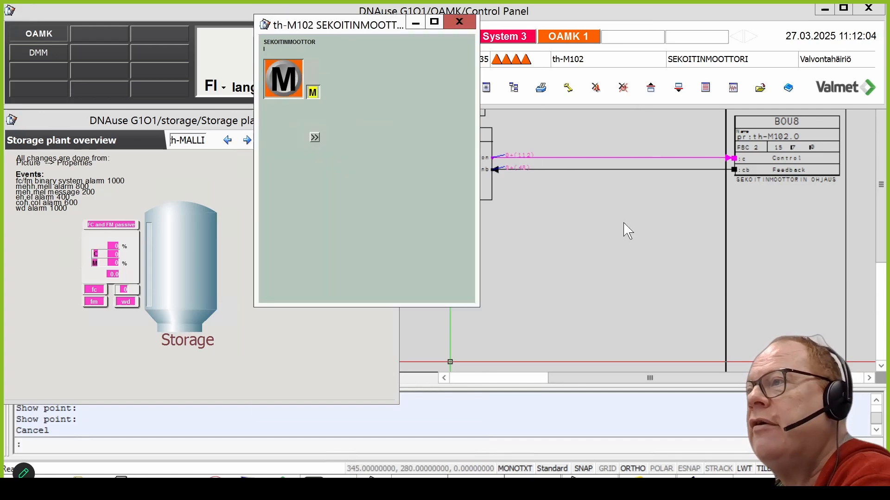
drag(366, 19, 140, 43)
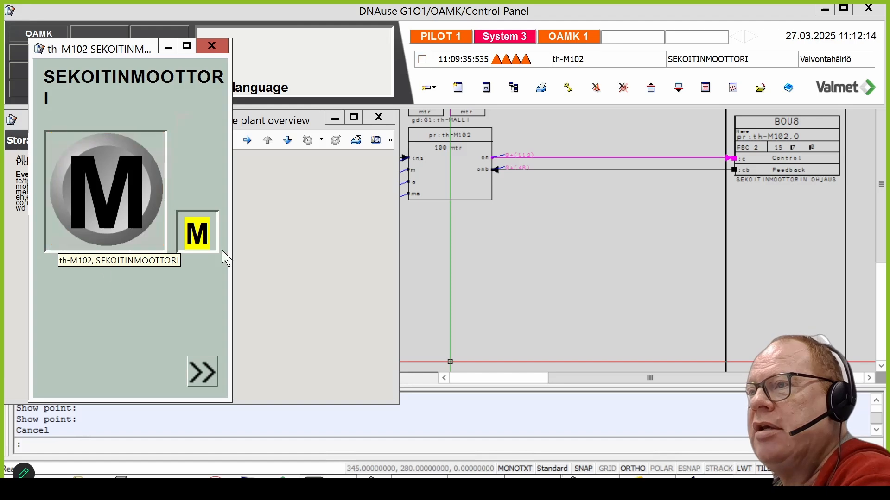
click(334, 118)
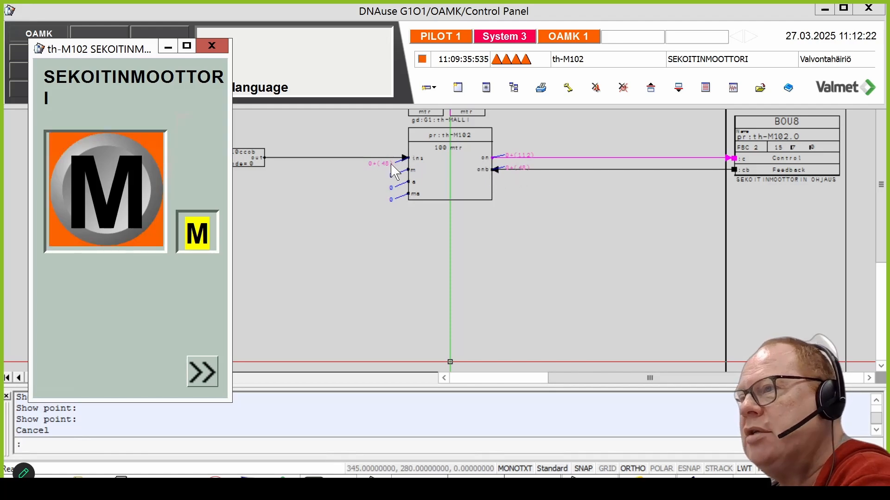
click(380, 139)
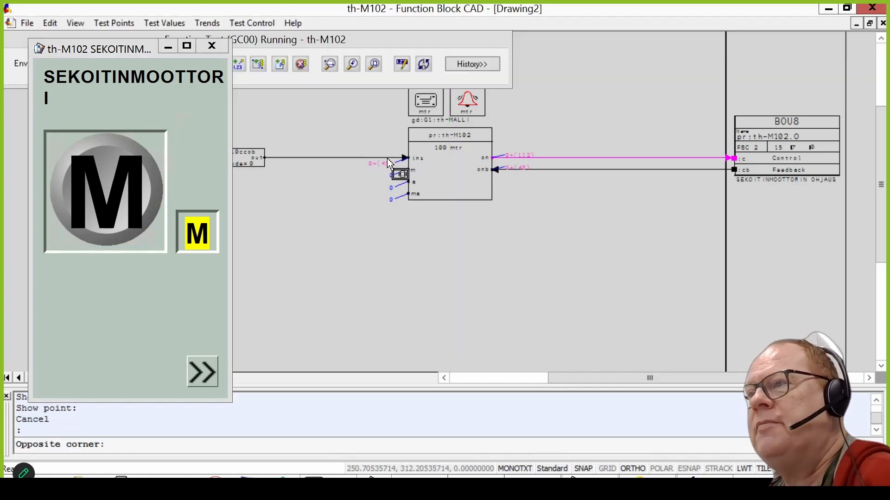
scroll(378, 181, up, 4)
key(Escape)
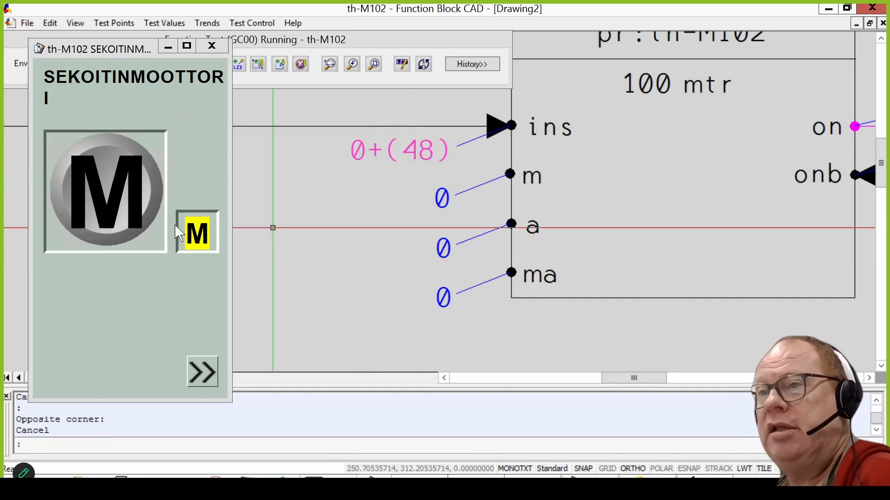
Step: Switch back to the DNAuse control panel and clear its active alarms
key(alt+Tab)
key(alt+Tab)
key(alt+Tab)
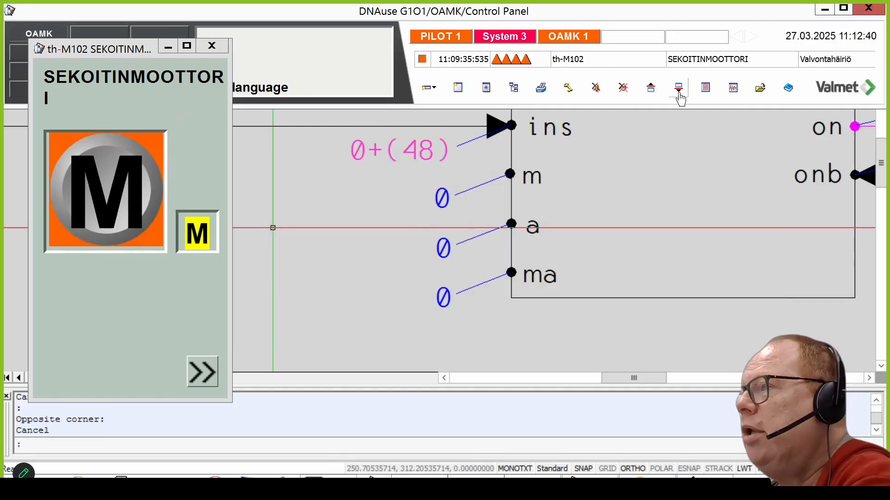
click(623, 91)
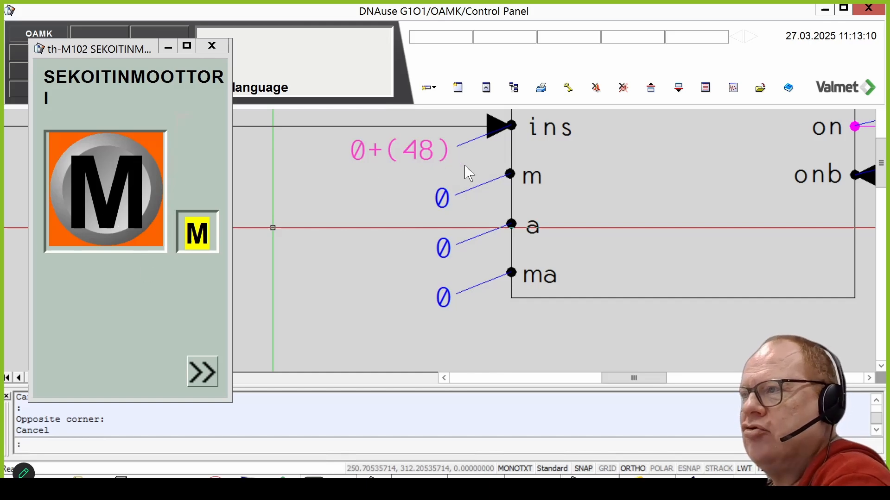
Step: Expand the th-M102 loop window, examine its status details and the fault list under Viat, and collapse it again
click(98, 189)
click(121, 227)
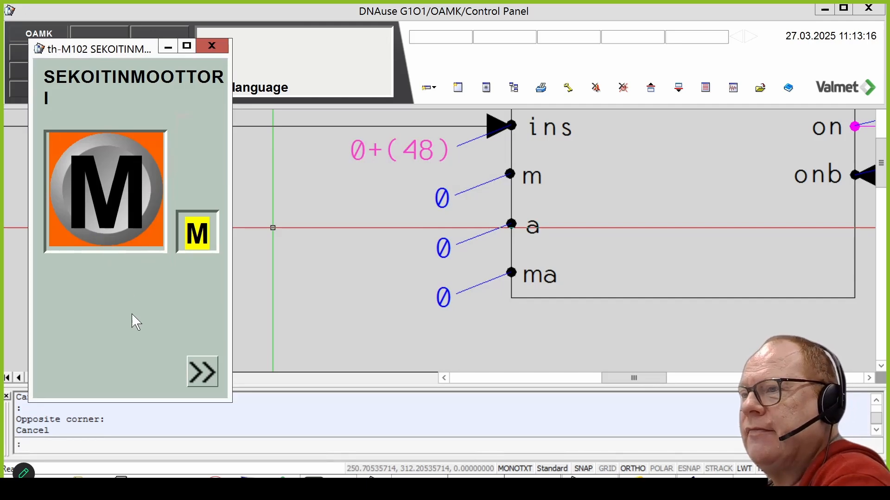
click(203, 372)
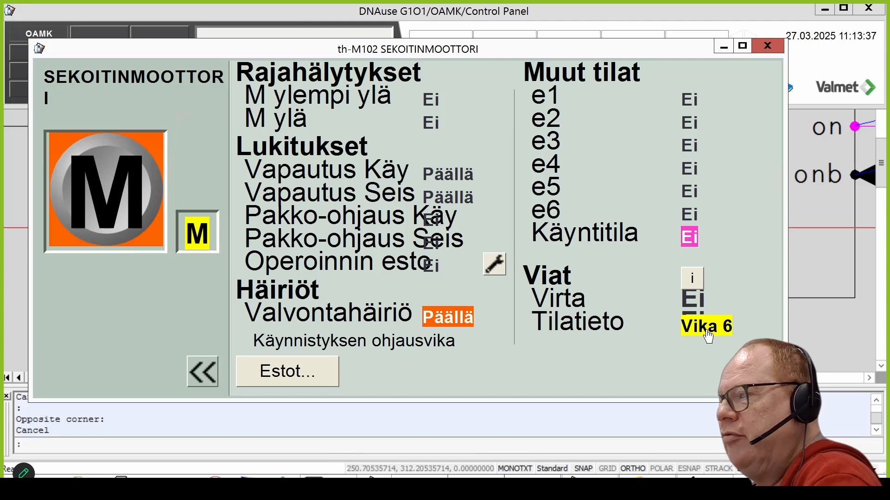
click(695, 281)
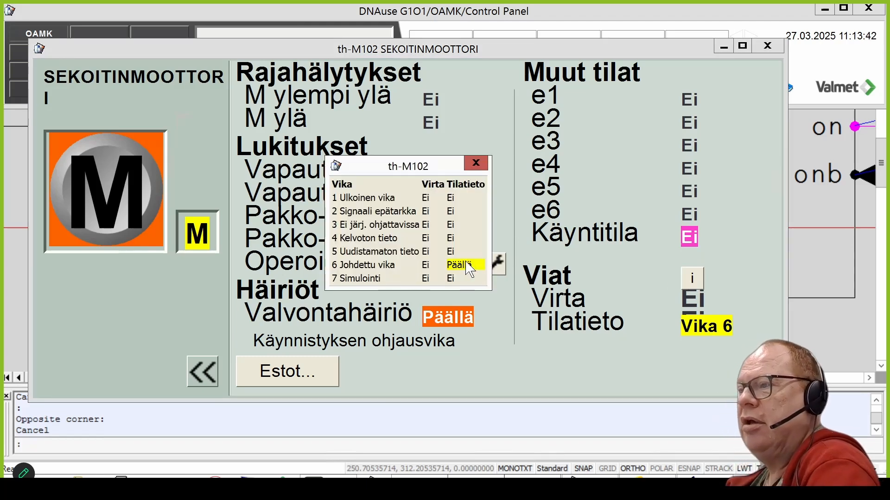
click(478, 163)
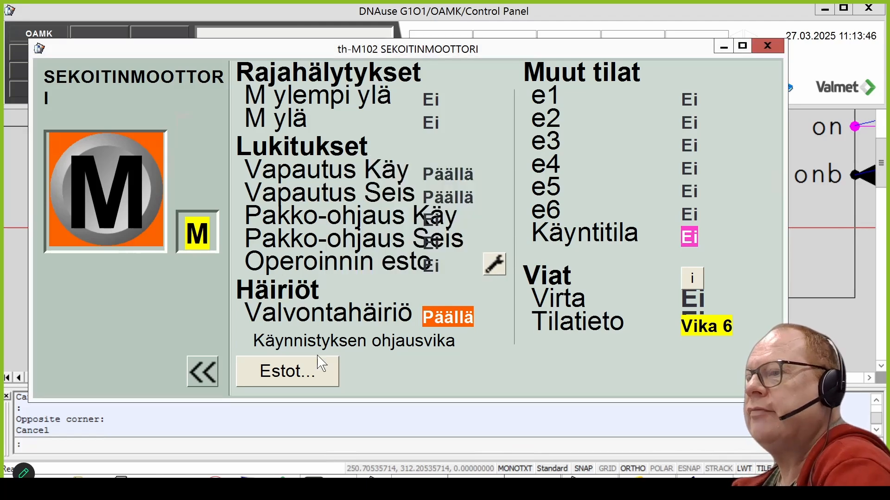
click(201, 378)
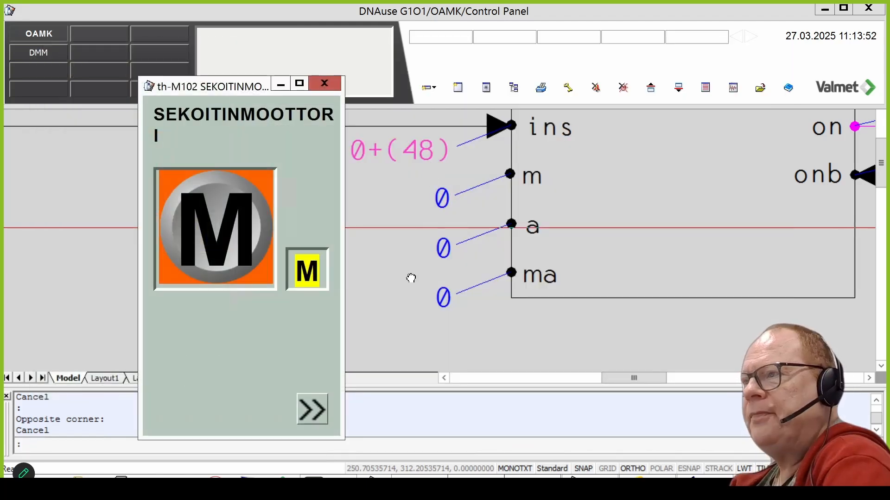
Step: Simulate the BIU8 input pr:th-M102.I with the value 0 and the Sex 128 fault bit set
drag(411, 278, 782, 306)
drag(452, 296, 588, 276)
scroll(588, 272, down, 2)
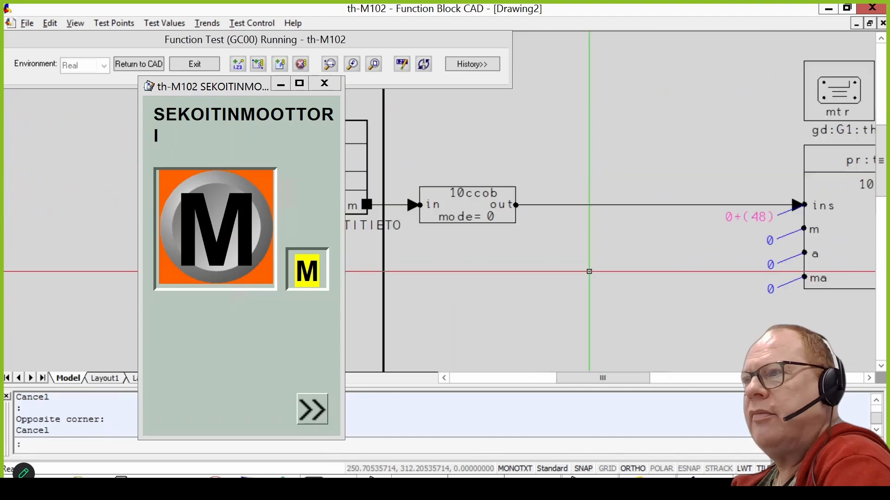
mouse_move(239, 92)
mouse_down()
mouse_move(454, 95)
mouse_move(541, 83)
mouse_up()
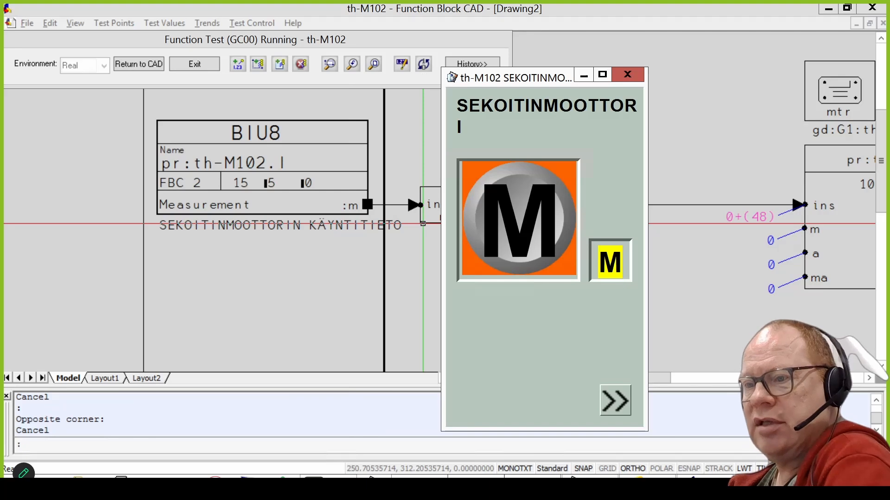
click(423, 224)
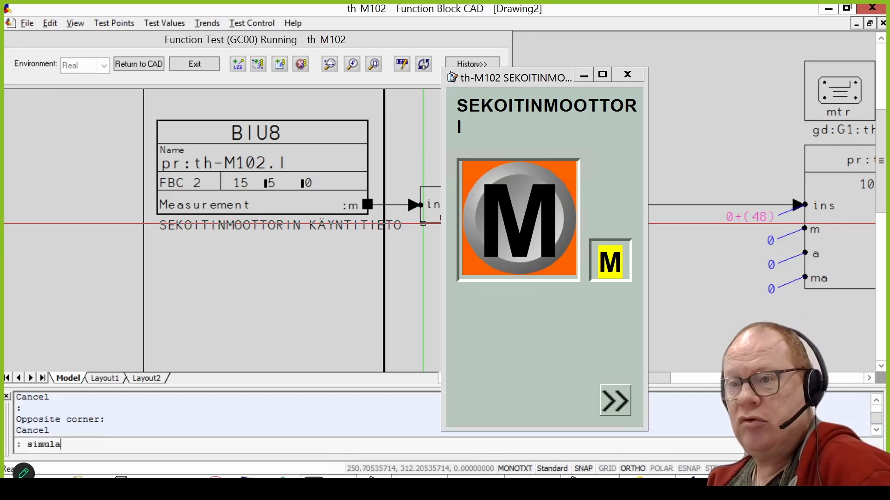
key(Return)
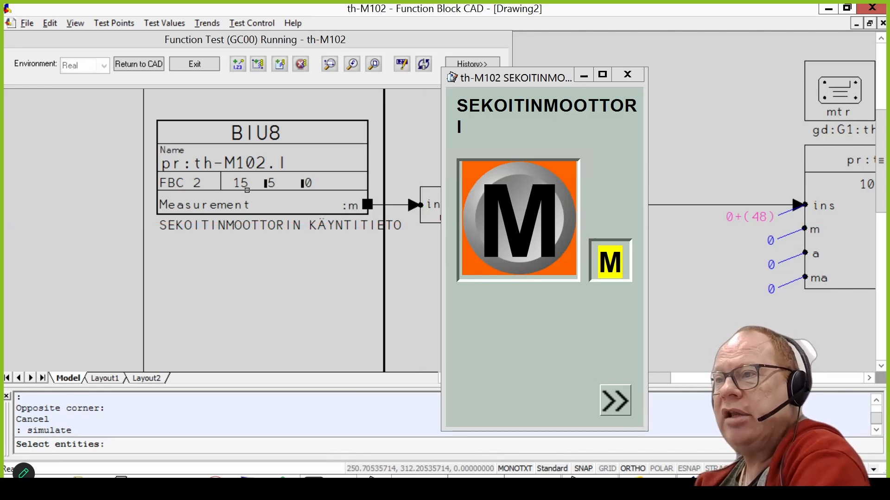
double_click(250, 162)
drag(387, 119, 76, 116)
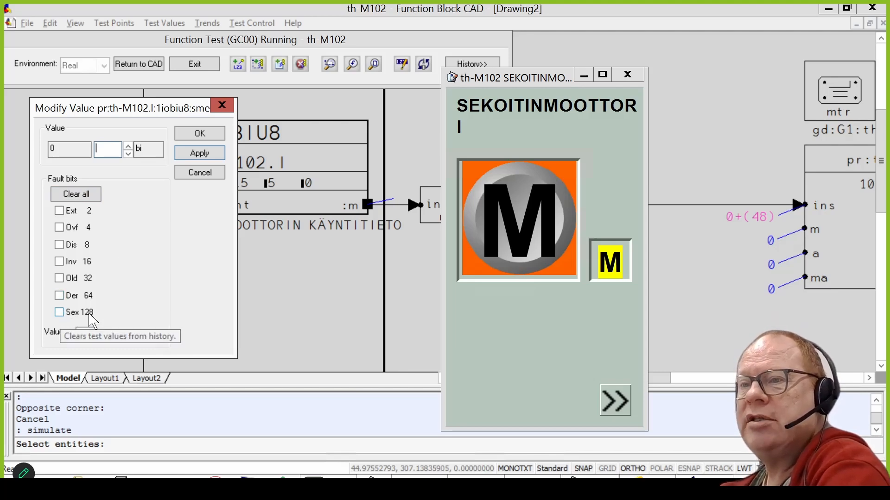
click(60, 313)
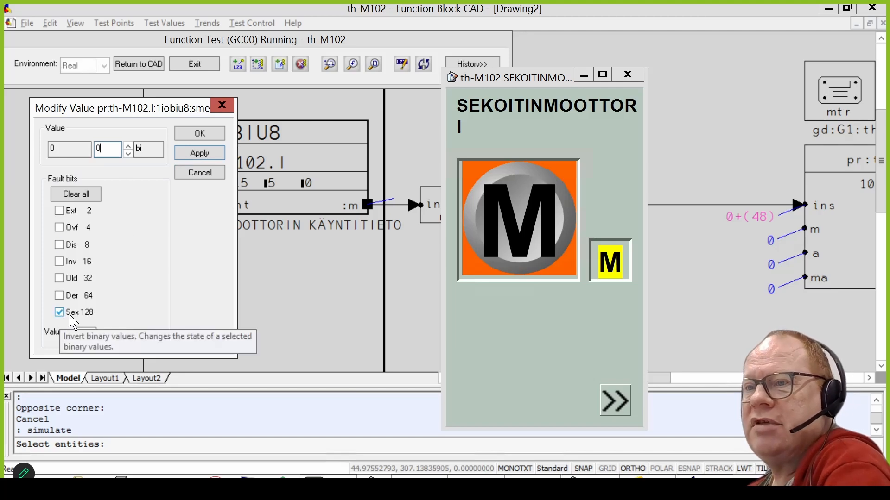
click(208, 152)
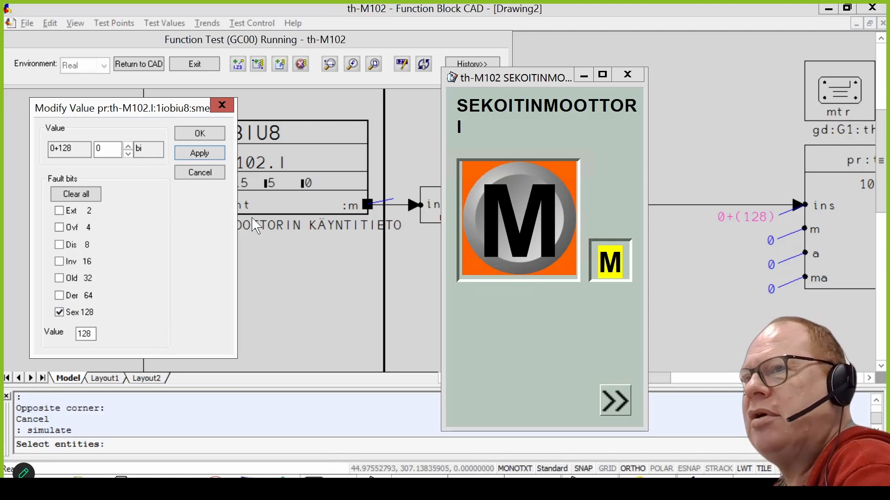
click(200, 134)
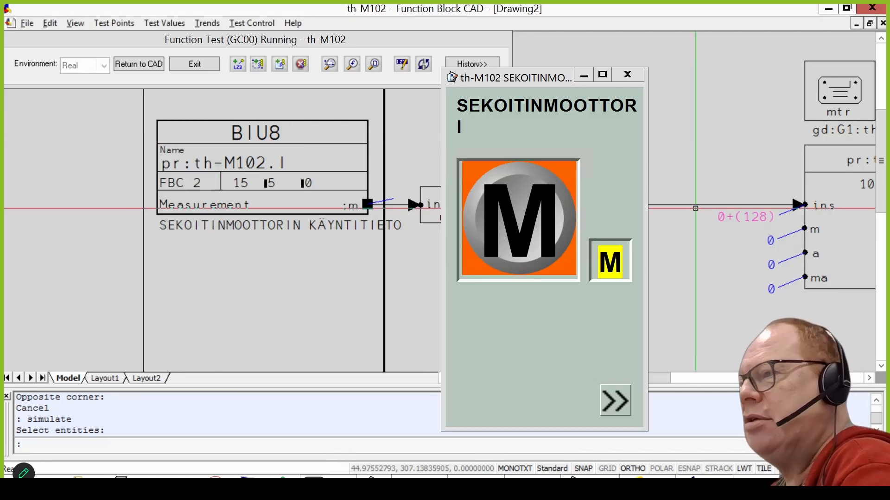
Step: Run the simulate command on the BOU8 output pr:th-M102.O and bring its Modify Value dialog out from behind the loop window
drag(840, 260, 640, 261)
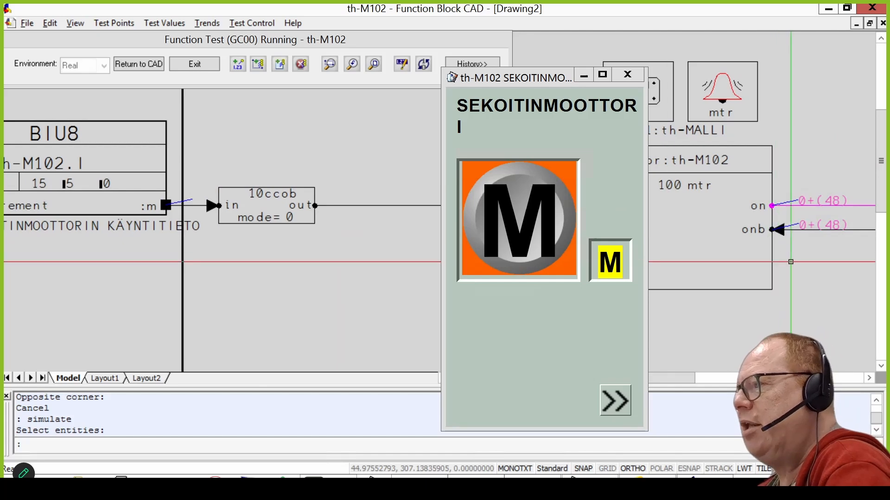
drag(824, 285, 769, 287)
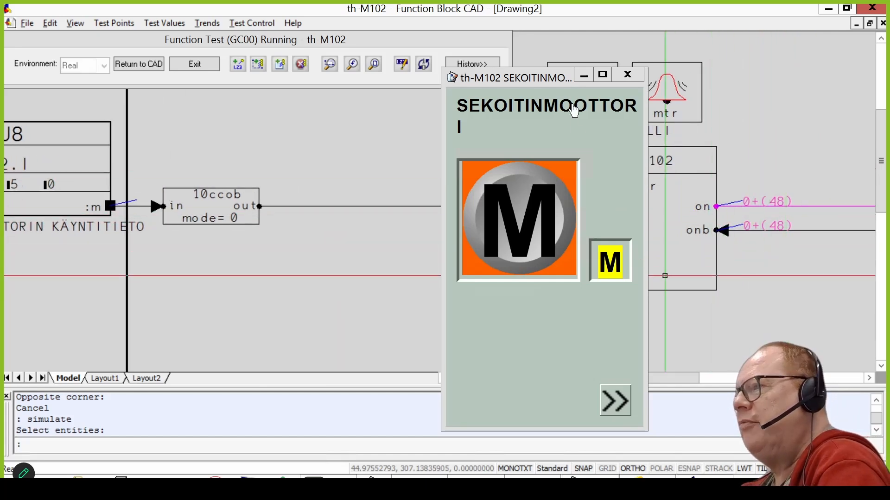
drag(544, 88, 241, 109)
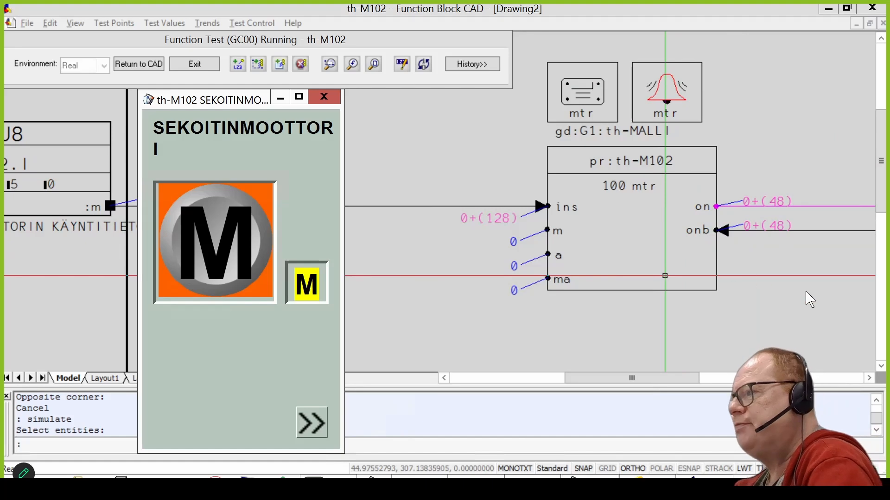
drag(731, 306, 547, 311)
mouse_move(703, 290)
mouse_down()
mouse_move(518, 286)
mouse_move(592, 280)
mouse_move(577, 280)
mouse_up()
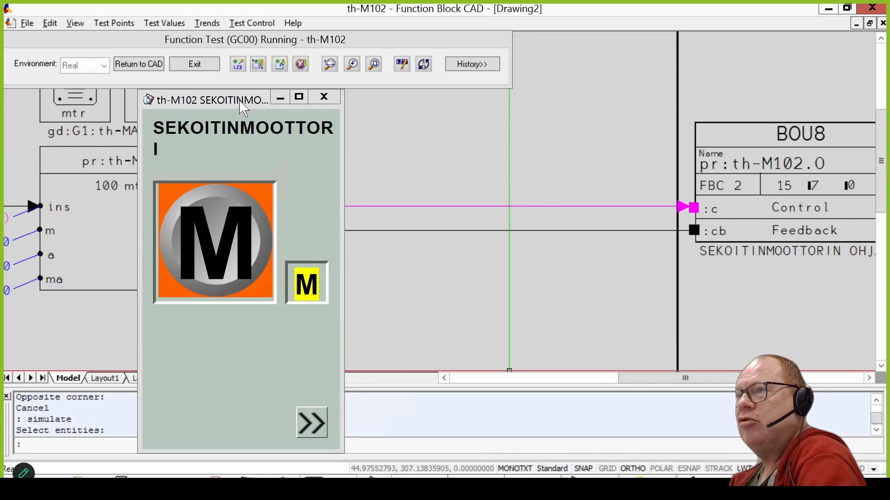
drag(243, 109, 318, 39)
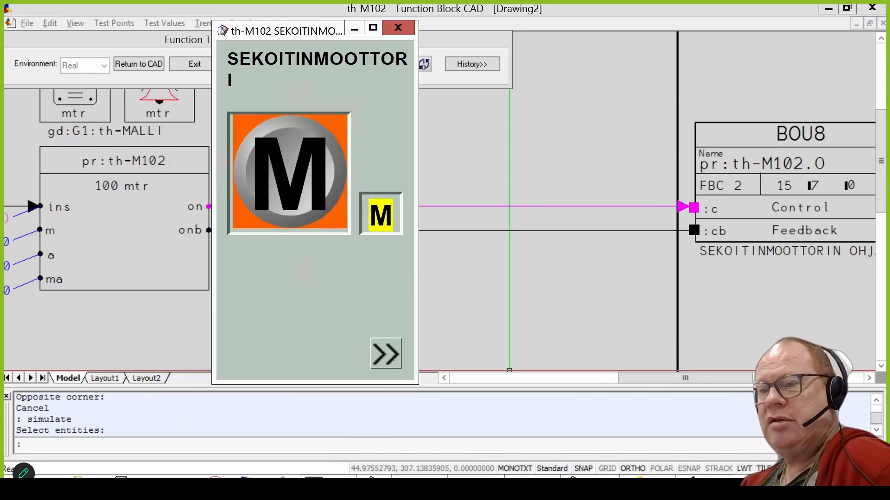
click(509, 371)
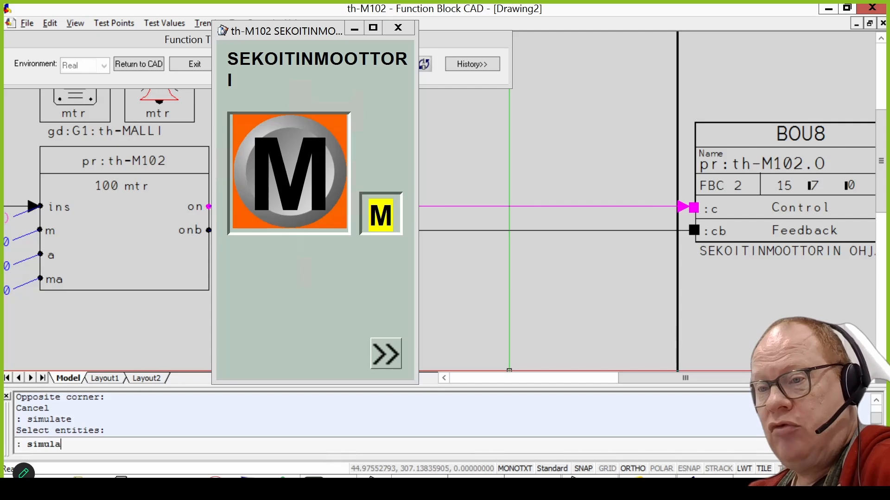
key(Return)
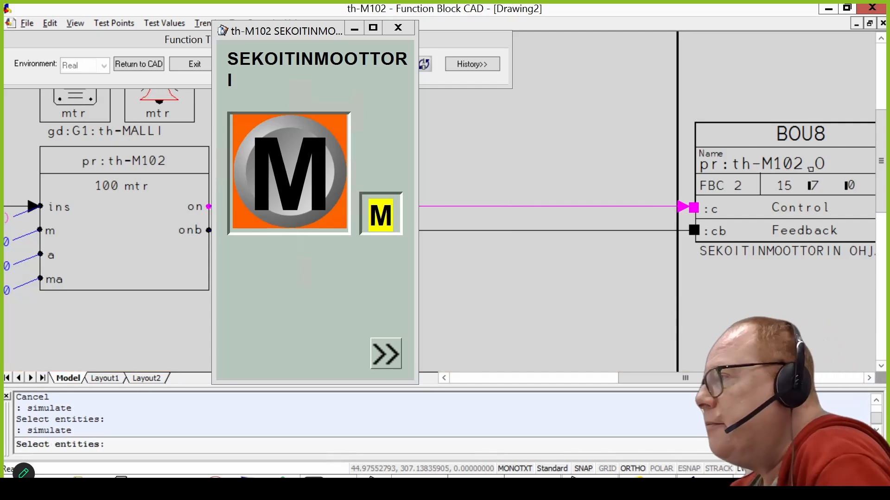
click(783, 181)
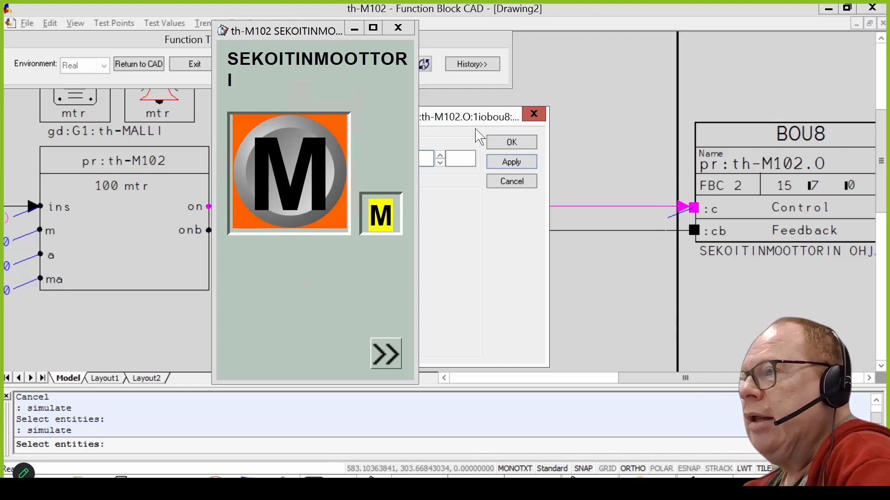
drag(479, 126, 618, 104)
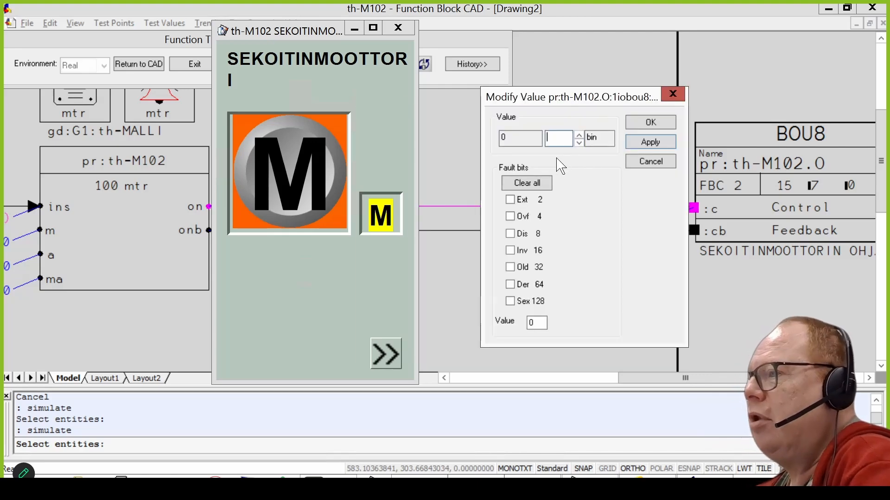
Step: Apply the value 0 with the Sex 128 fault bit to the BOU8 output pr:th-M102.O and close the dialog
drag(324, 33, 233, 283)
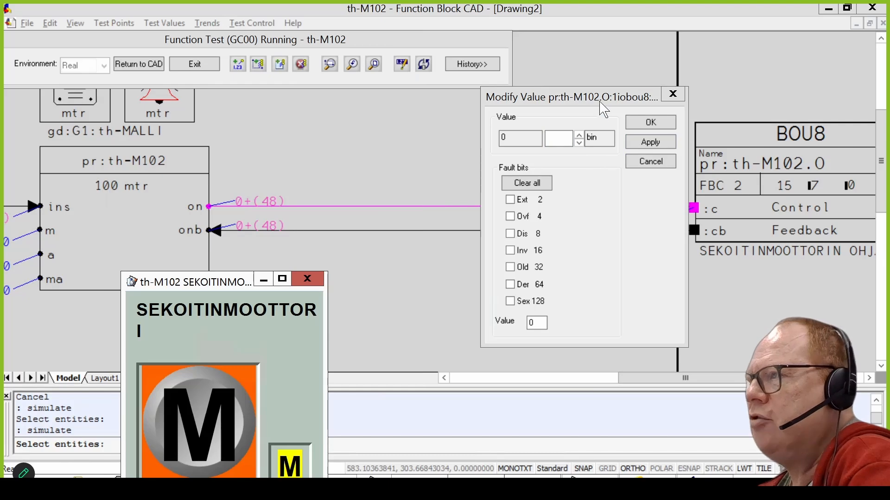
drag(600, 101, 586, 287)
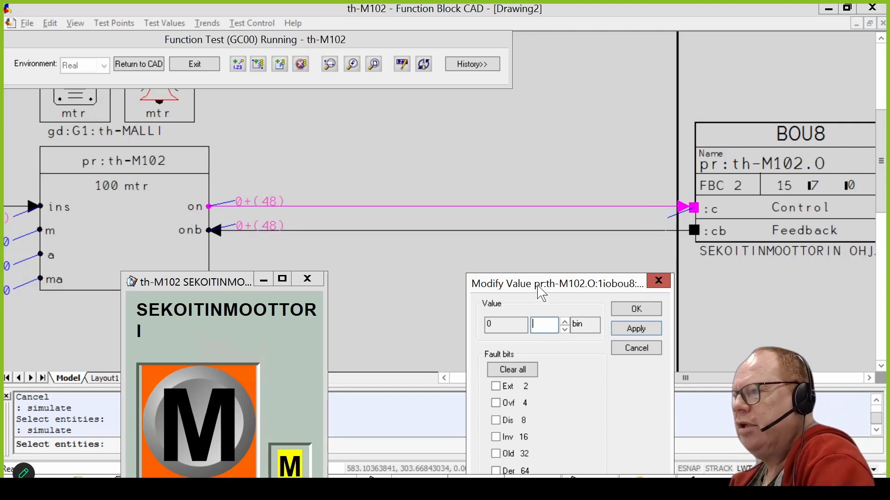
drag(533, 286, 486, 106)
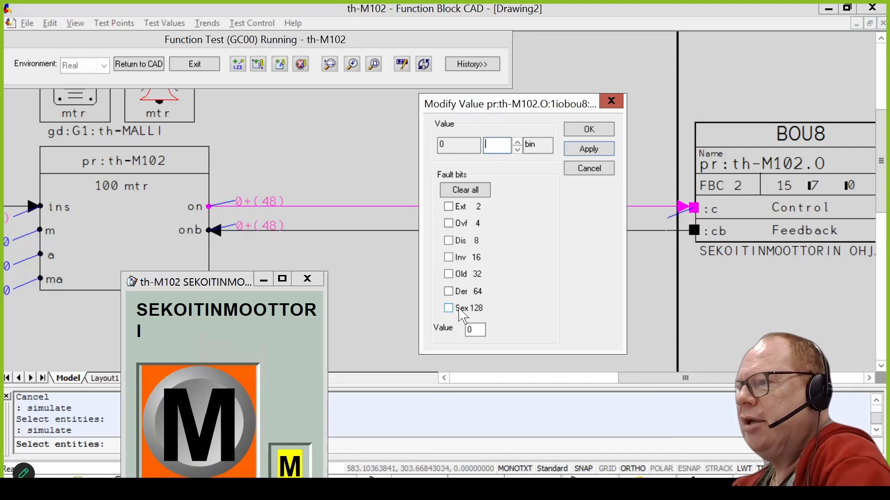
click(449, 308)
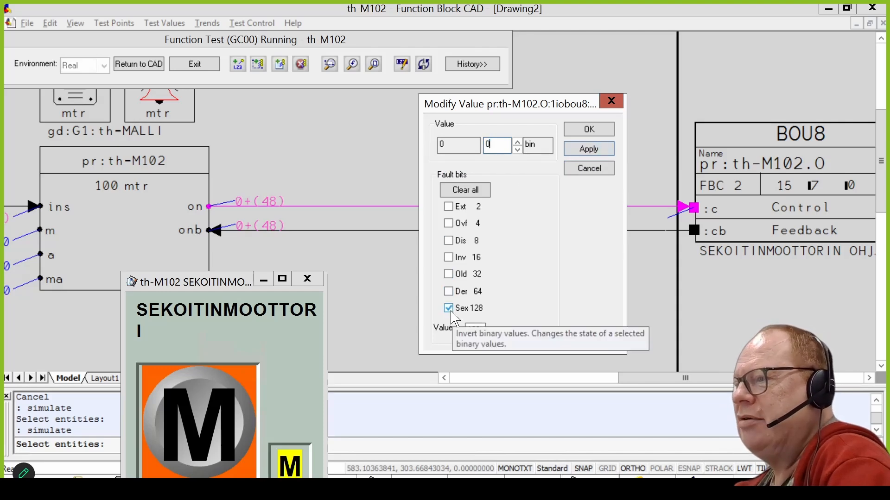
click(589, 149)
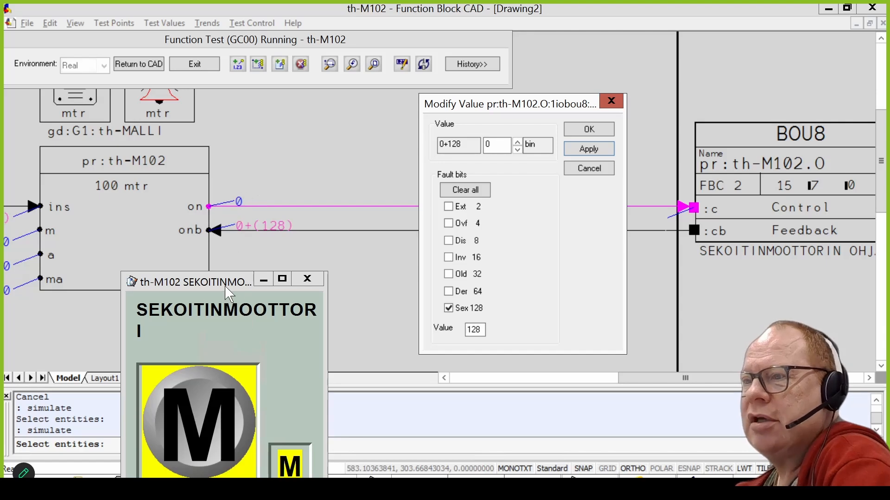
drag(224, 285, 194, 71)
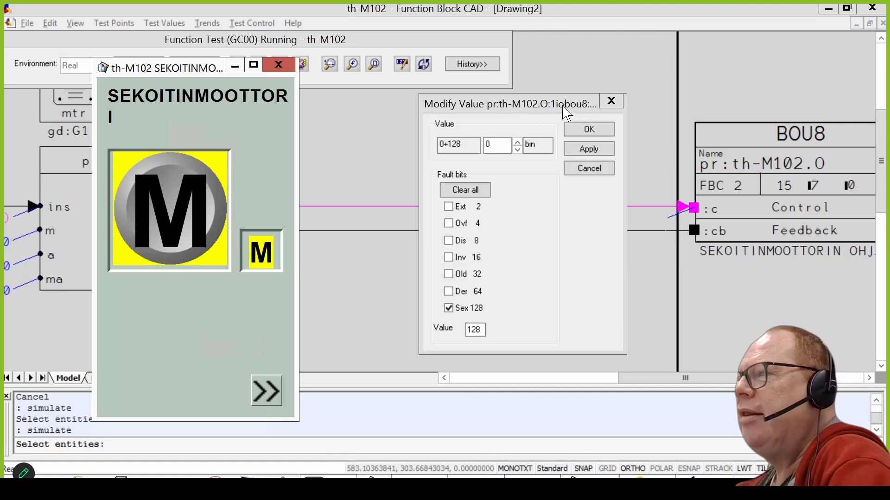
click(608, 102)
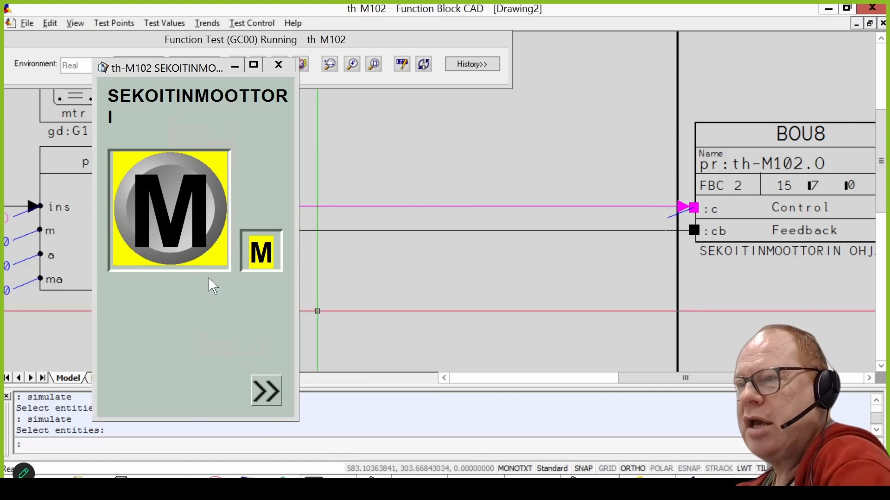
Step: Recheck the th-M102 loop window's extended status details and its Virta and Tilatieto fault list, and collapse the window
click(269, 394)
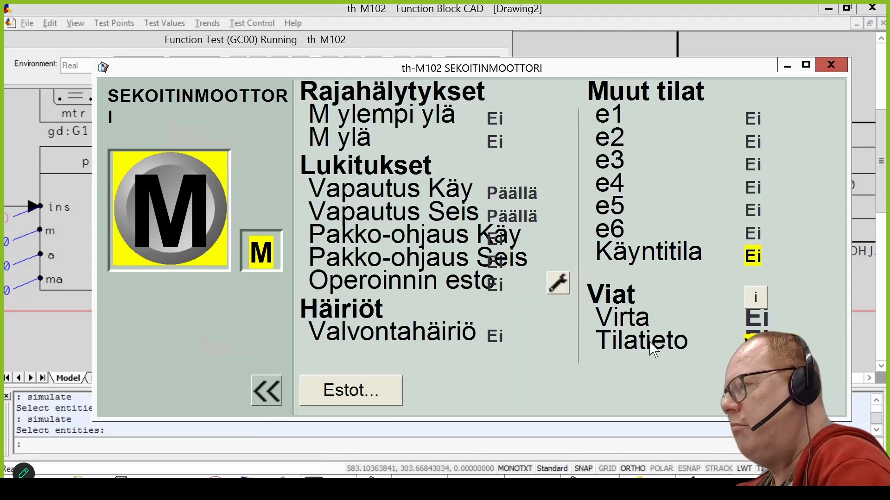
click(755, 297)
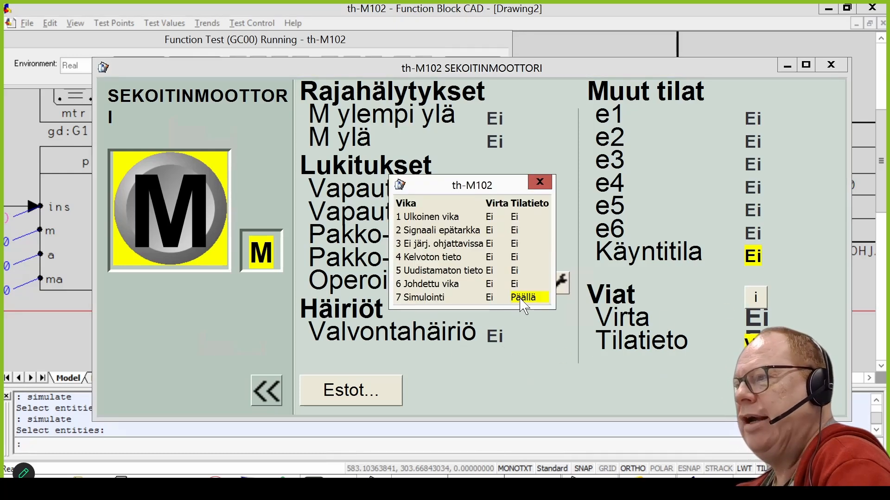
click(540, 183)
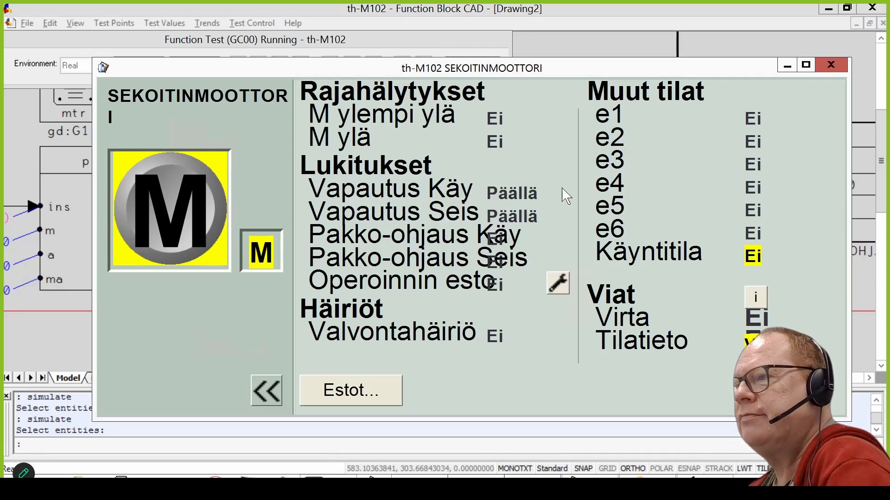
click(264, 394)
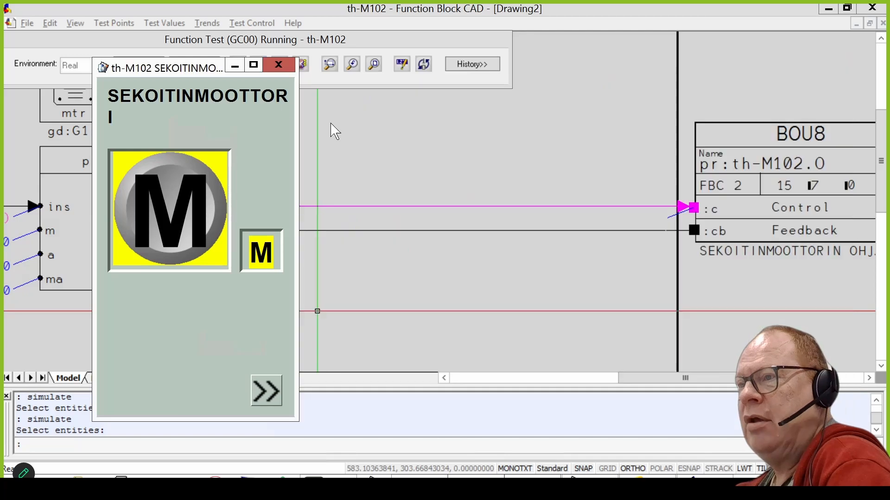
Step: Place the th-M102 loop window between the mtr block and the BOU8 output so the mtr block's test values are uncovered
mouse_move(179, 73)
mouse_down()
mouse_move(449, 127)
mouse_move(479, 101)
mouse_up()
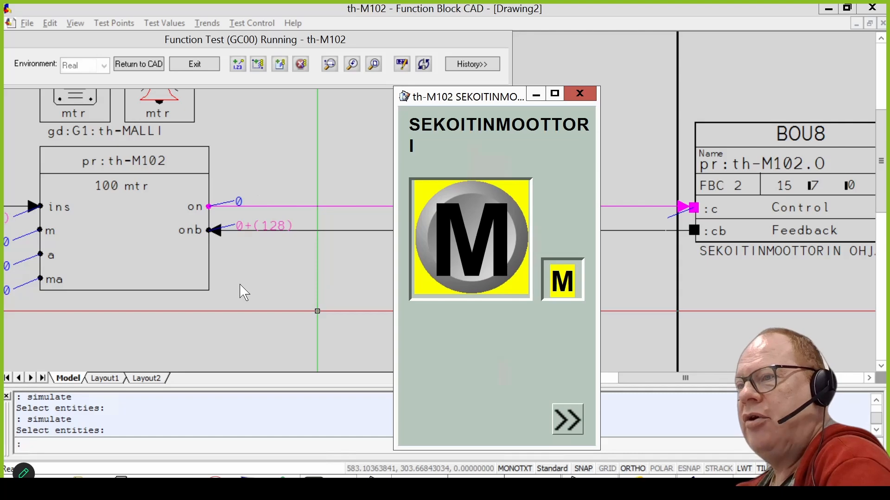
drag(231, 282, 362, 283)
scroll(265, 313, down, 1)
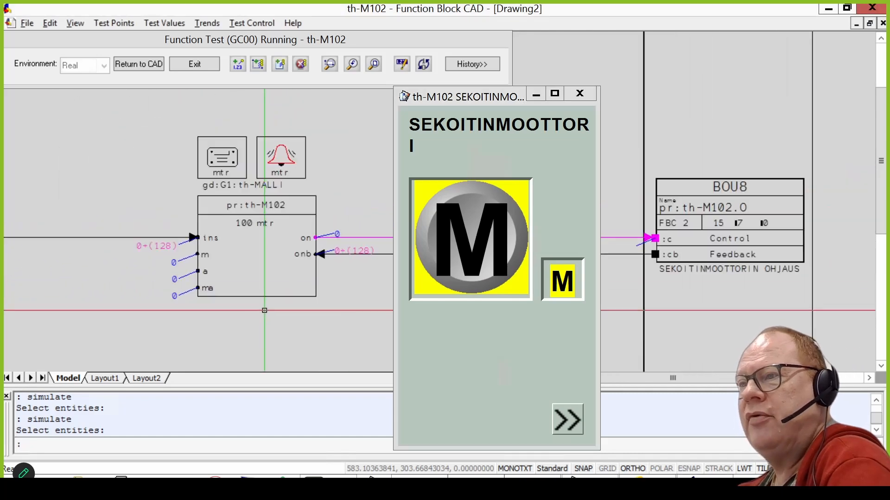
Step: Run the simulate command on the BIU8 input pr:th-M102.I and keep its Modify Value dialog and the loop window clear of the mtr block
drag(200, 319, 328, 293)
drag(505, 96, 685, 66)
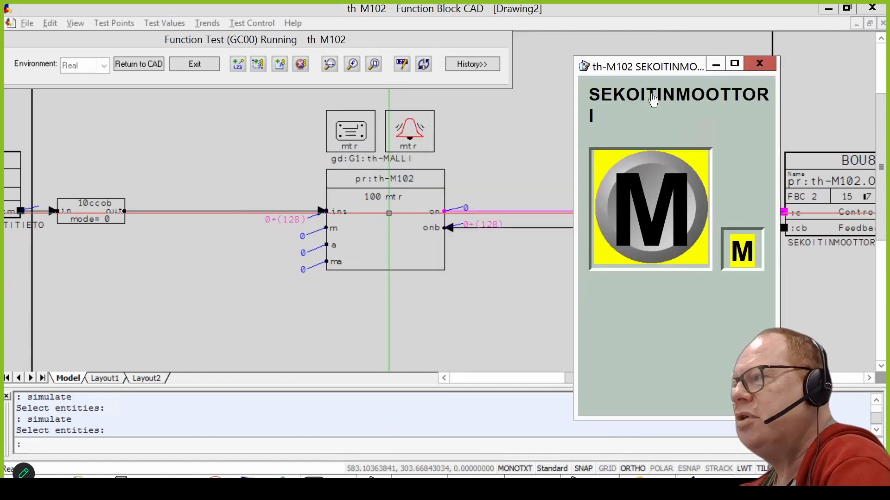
drag(264, 300, 358, 299)
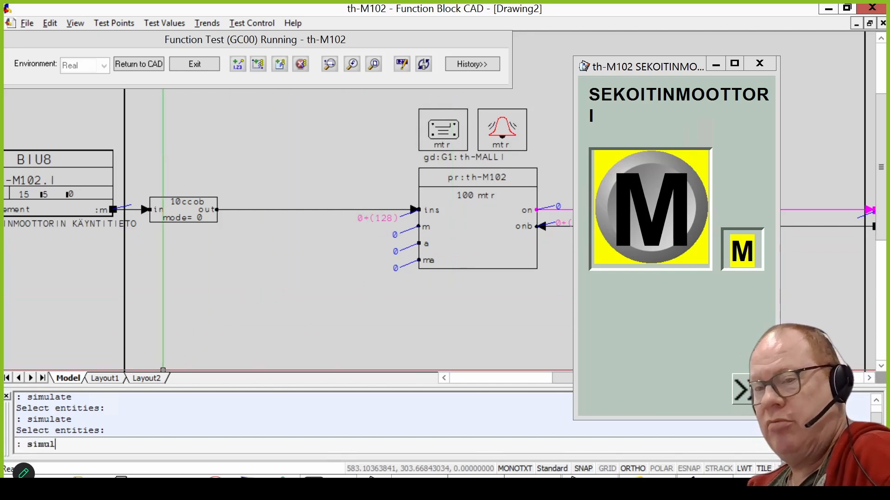
key(Return)
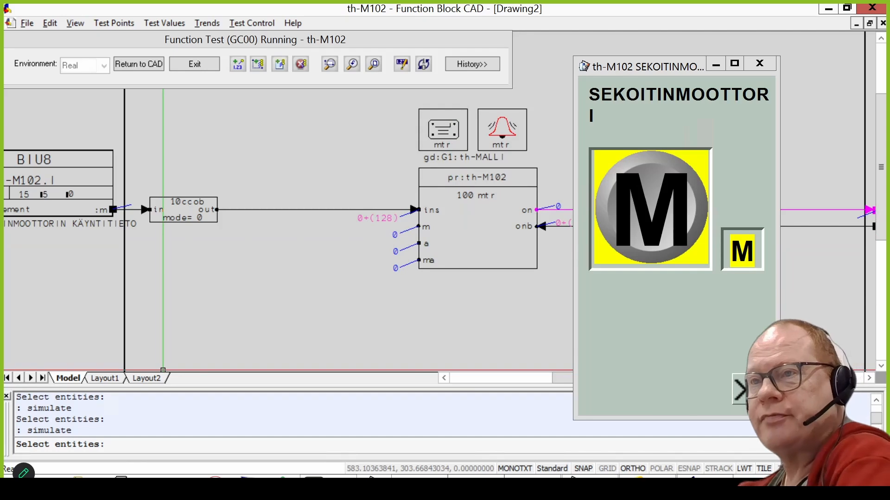
double_click(70, 197)
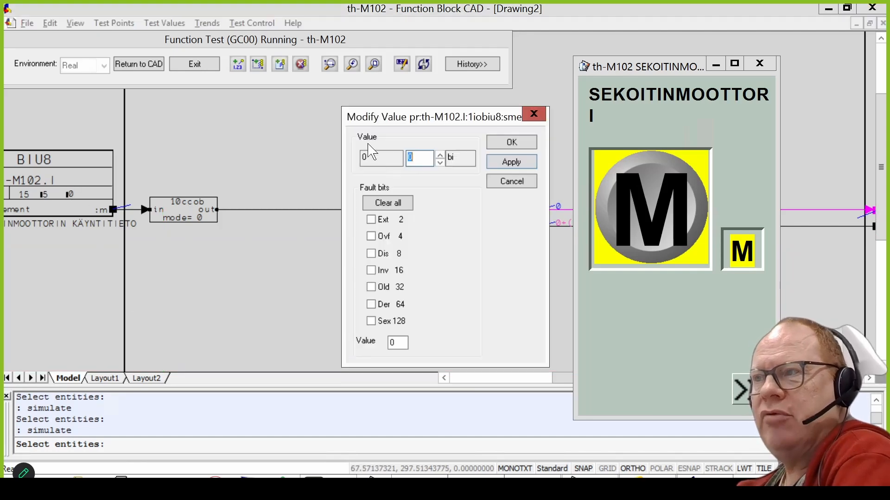
drag(407, 118, 160, 158)
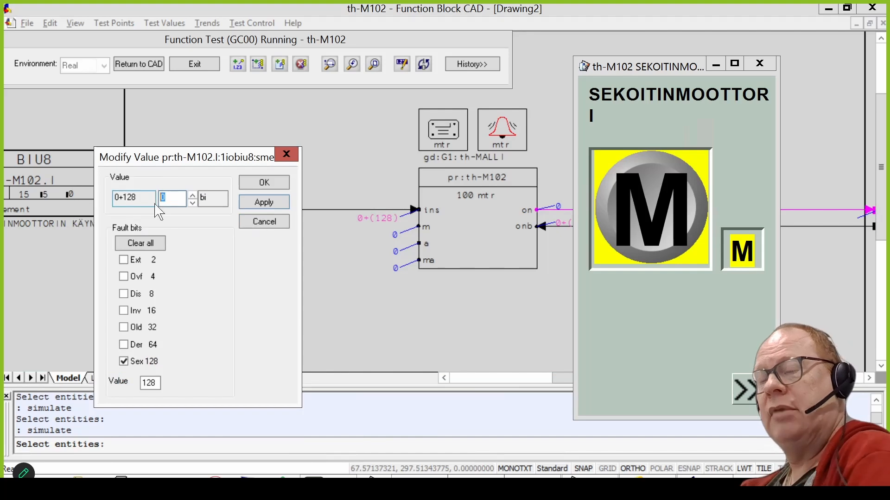
Step: Start the motor with Käyntiin in the th-M102 loop window and apply the value 1 with Sex 128 to the BIU8 input pr:th-M102.I
text(1)
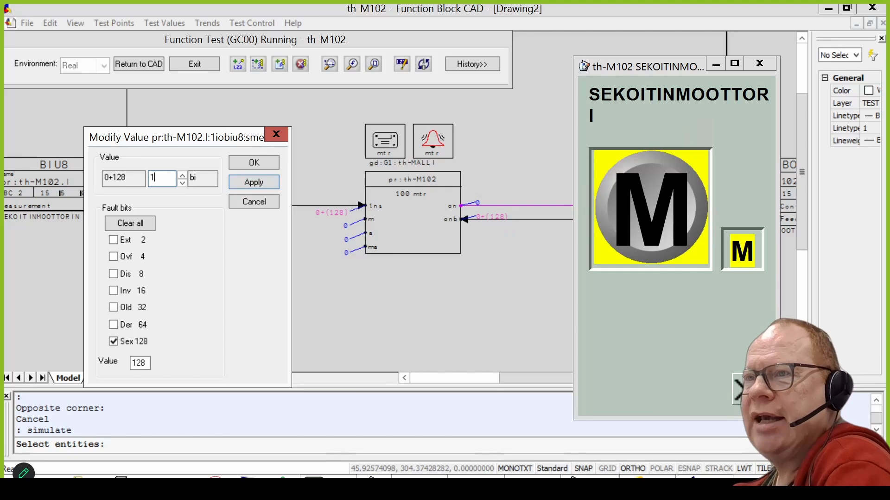
double_click(153, 178)
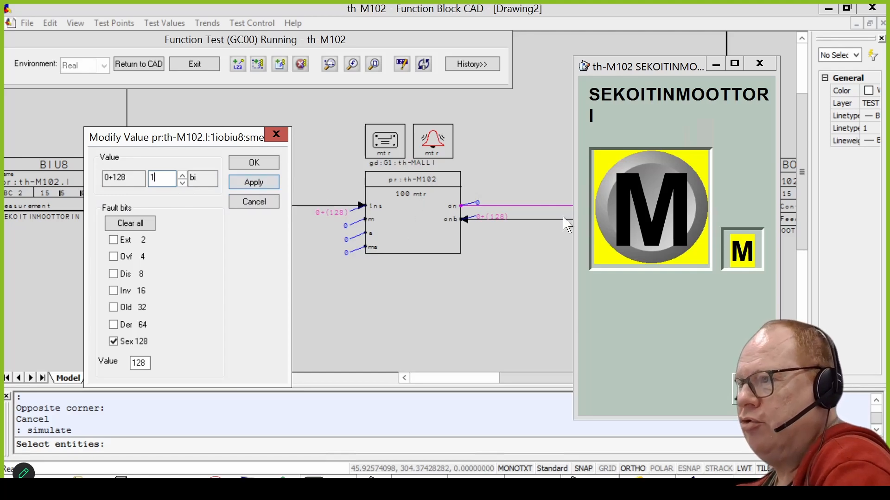
click(656, 214)
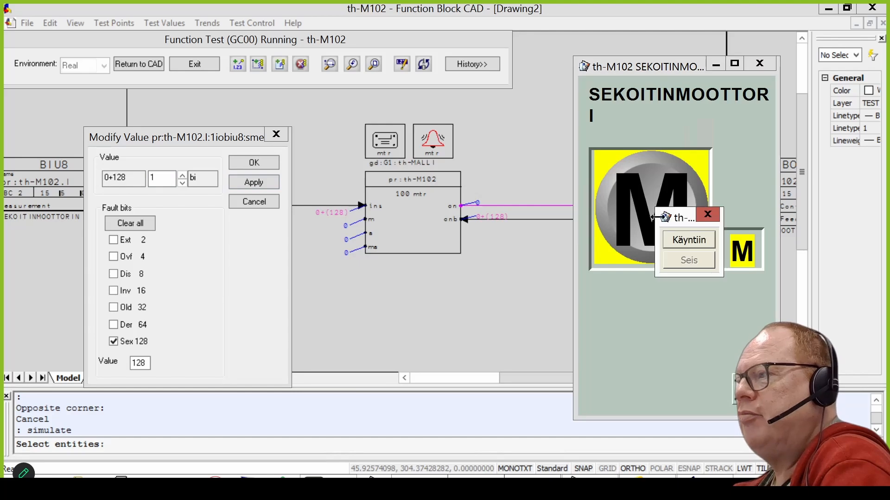
click(690, 241)
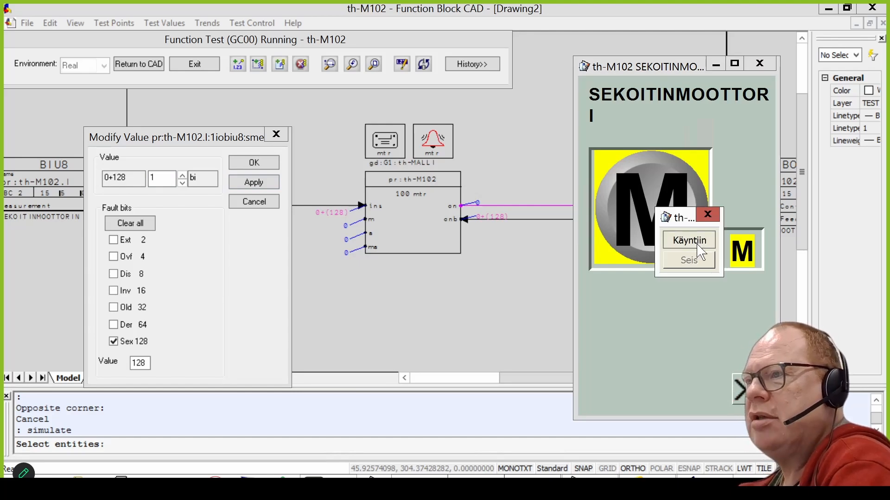
click(254, 183)
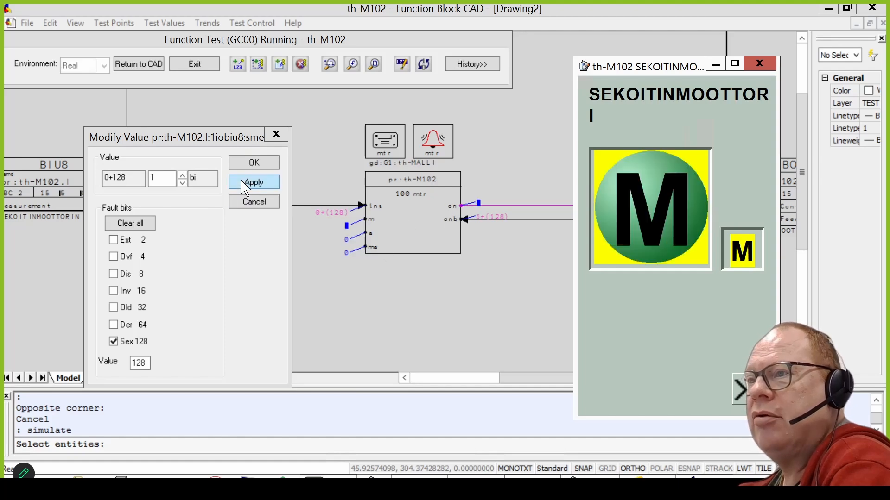
click(254, 182)
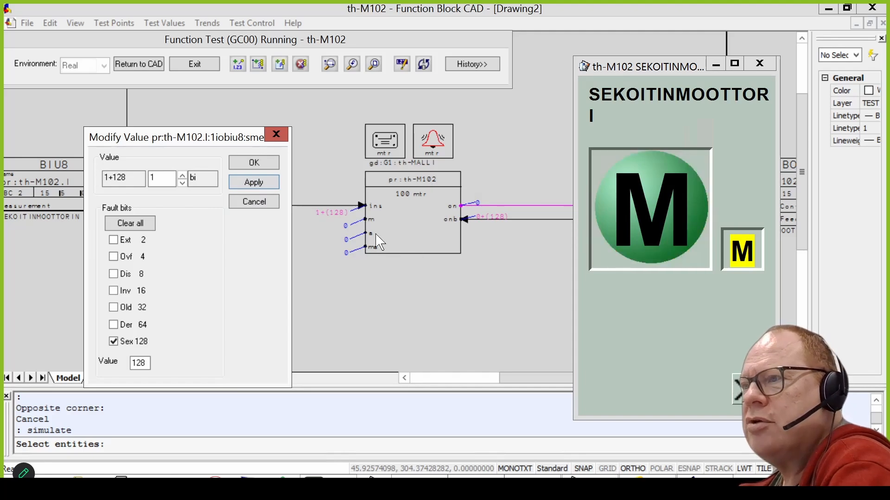
Step: Apply the value 0 with the Sex 128 fault bit to the BIU8 input pr:th-M102.I
click(182, 184)
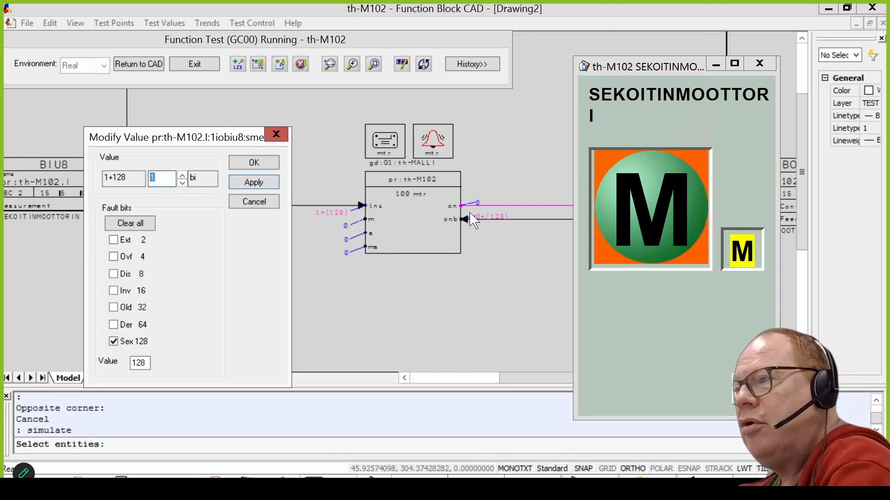
text(0)
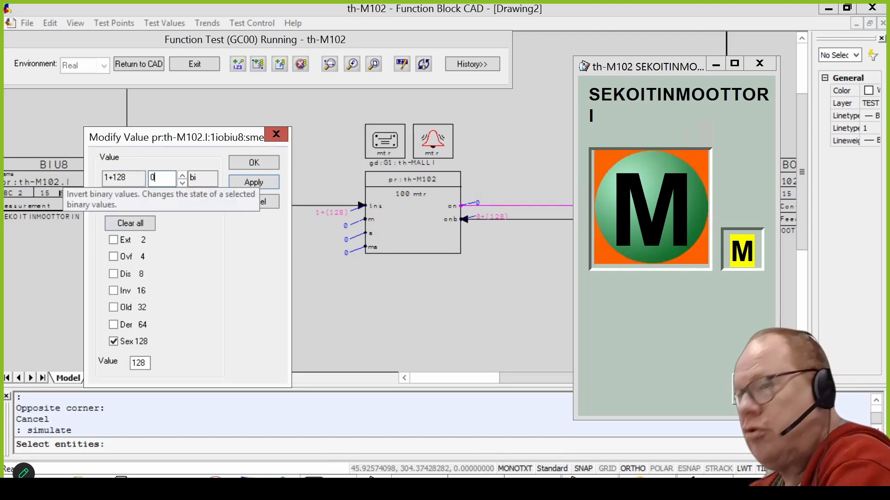
click(249, 185)
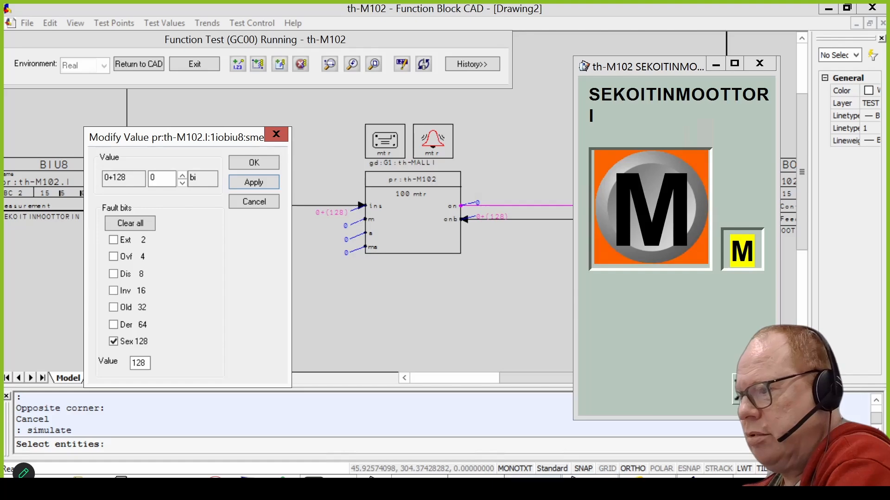
Step: Switch to the DNAuse Control Panel and acknowledge the th-M102 Valvontahäiriö alarm
mouse_move(590, 476)
click(319, 438)
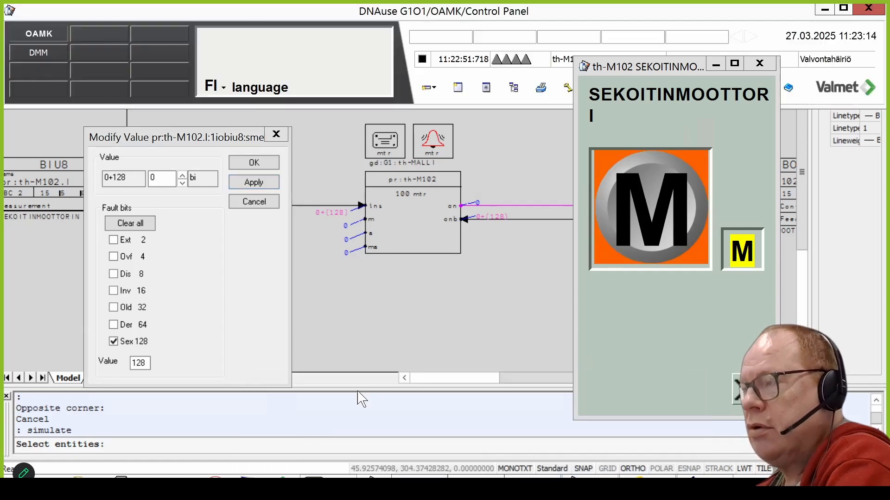
drag(644, 69, 647, 116)
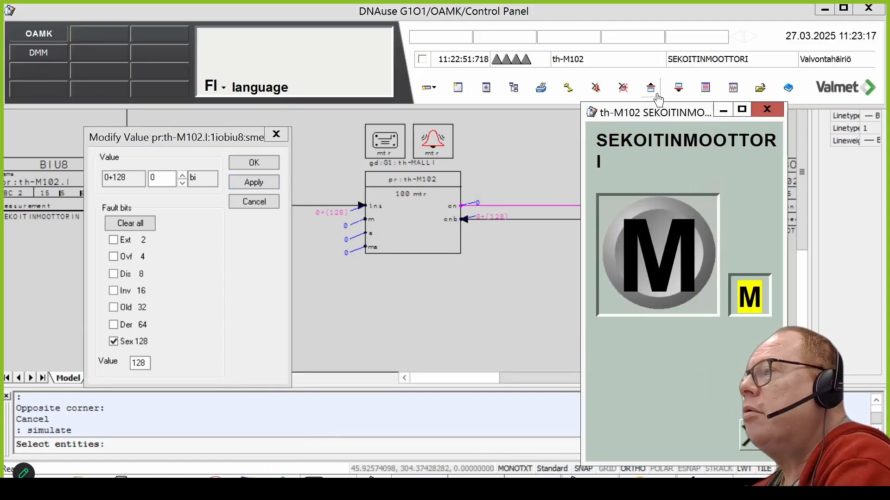
click(592, 89)
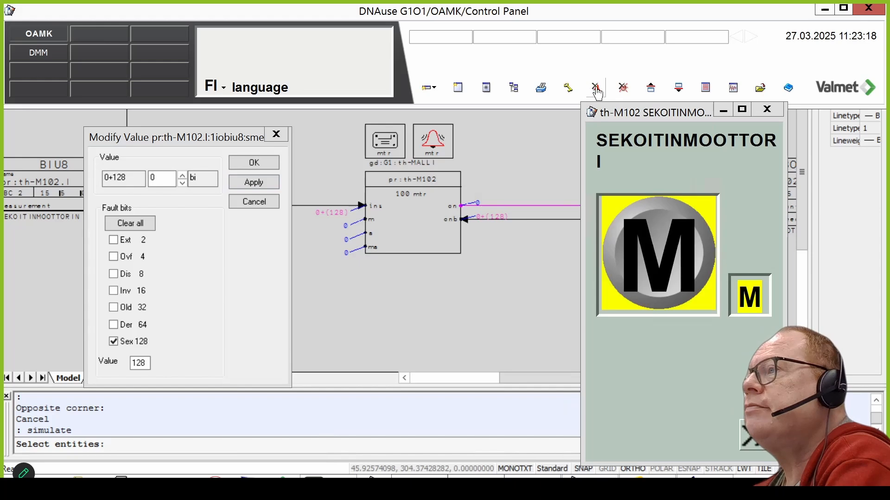
Step: Expand the th-M102 loop window to examine its interlocks, disturbances and faults, and place it below the mtr block
drag(650, 120, 636, 145)
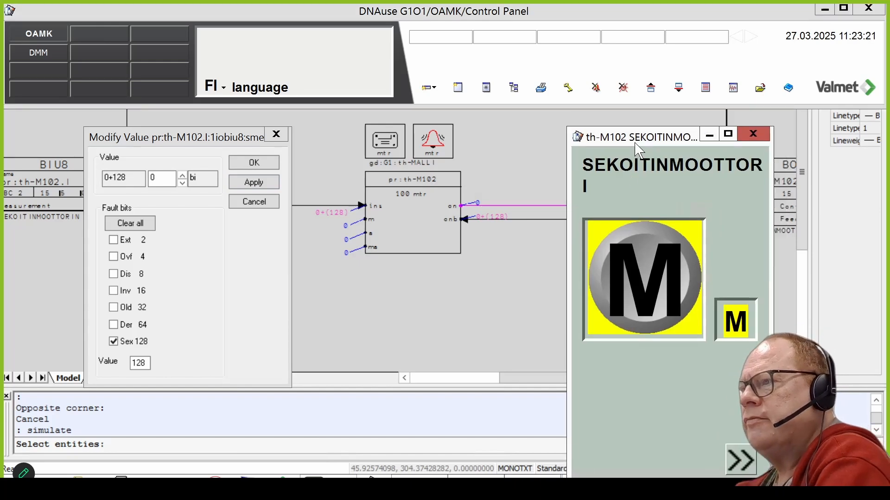
click(733, 466)
drag(751, 144, 426, 116)
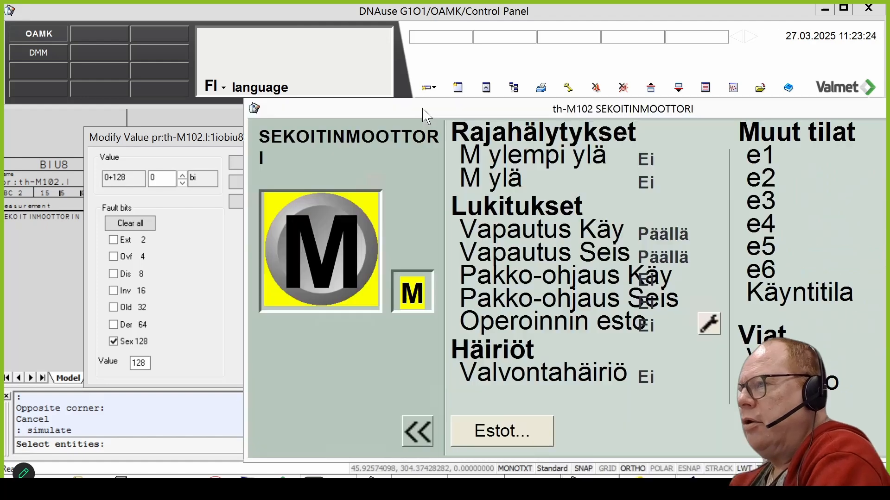
drag(308, 124, 373, 218)
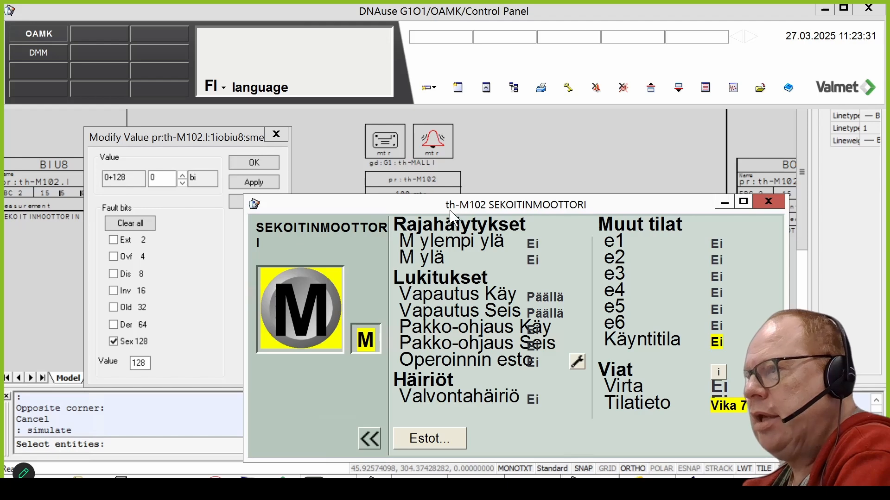
drag(457, 212, 588, 295)
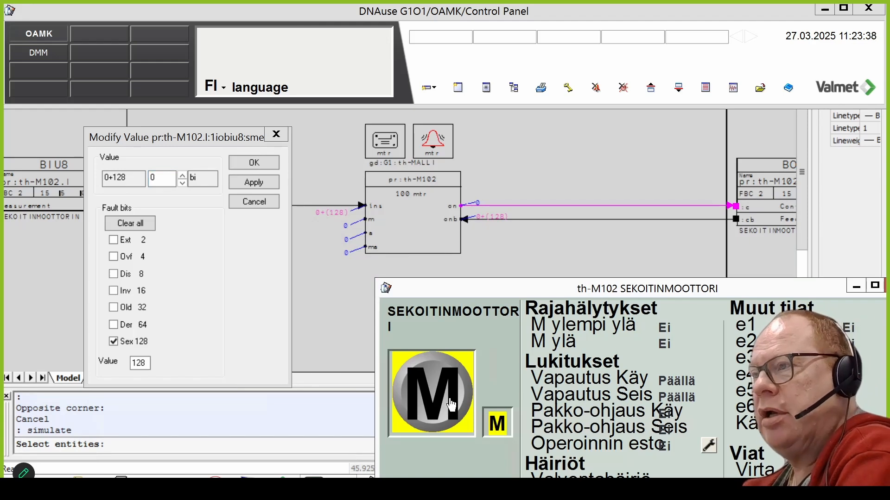
Step: Return to Function Block CAD and close the BIU8 input's Modify Value dialog, accepting 0 with the Sex 128 fault bit
click(445, 216)
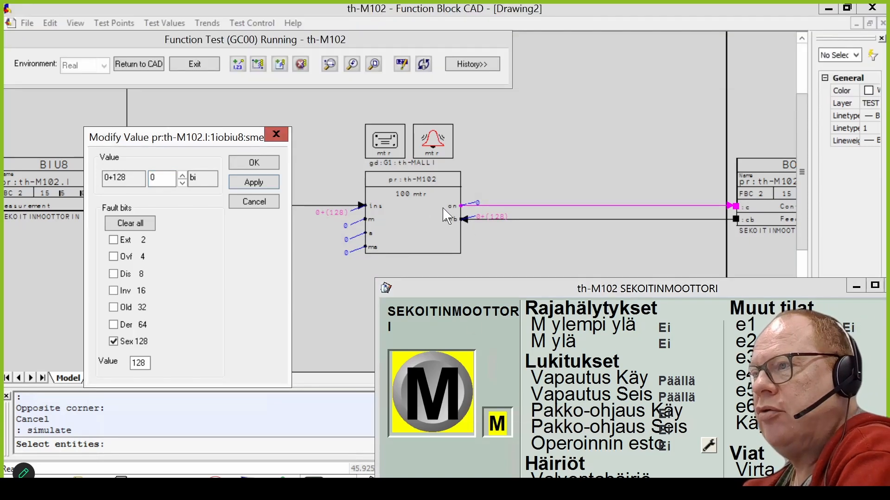
click(427, 205)
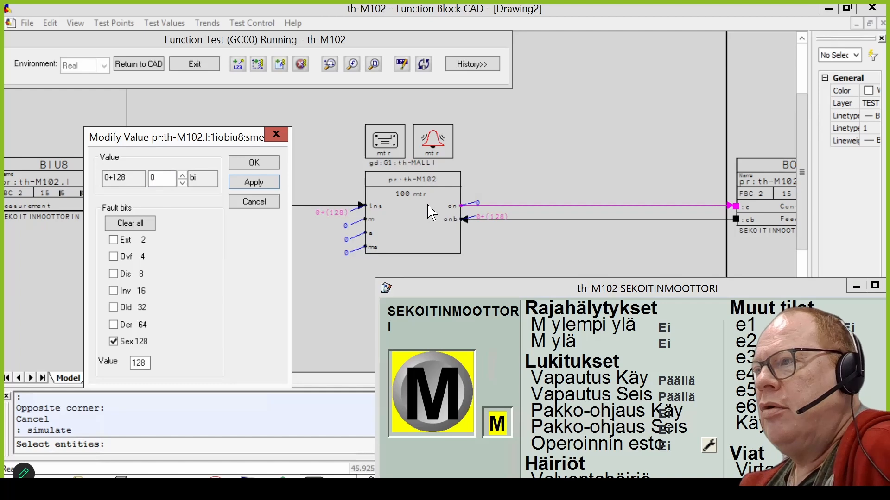
click(270, 167)
Step: Run the simulate command on the BIU8 input pr:th-M102.I again and confirm the value 0 with Sex 128
scroll(471, 212, up, 3)
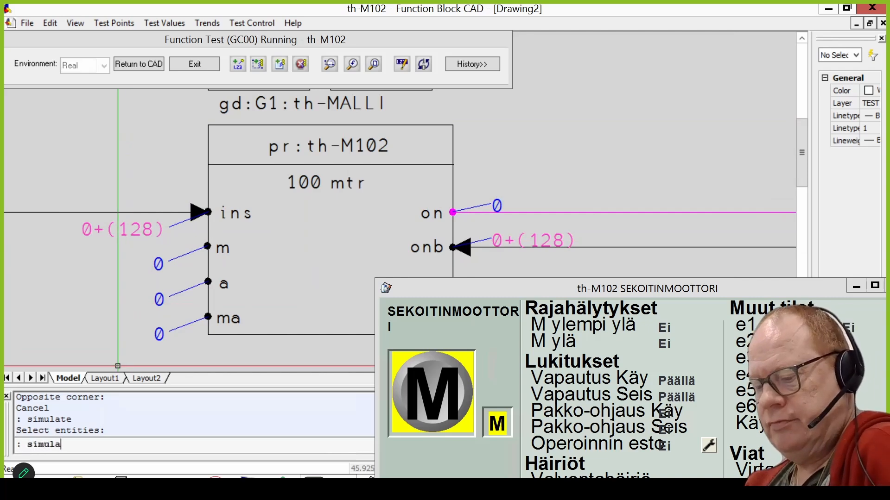
text(te)
key(Return)
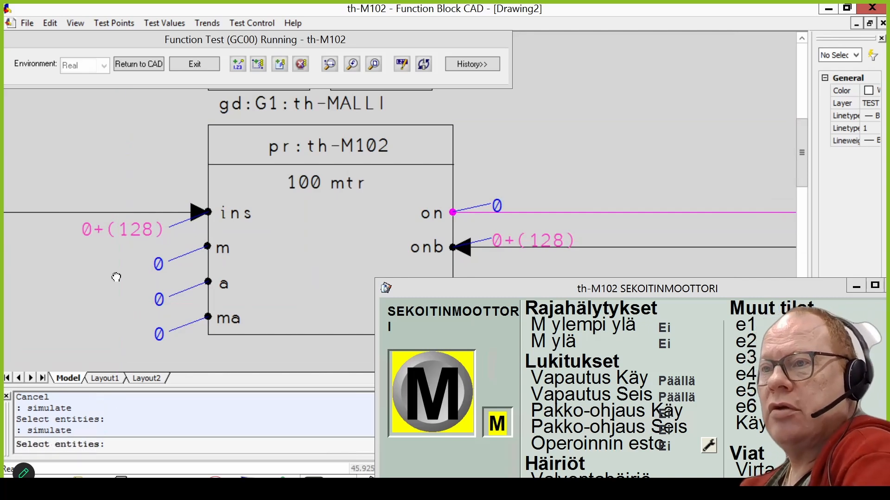
drag(115, 274, 452, 232)
drag(151, 246, 572, 259)
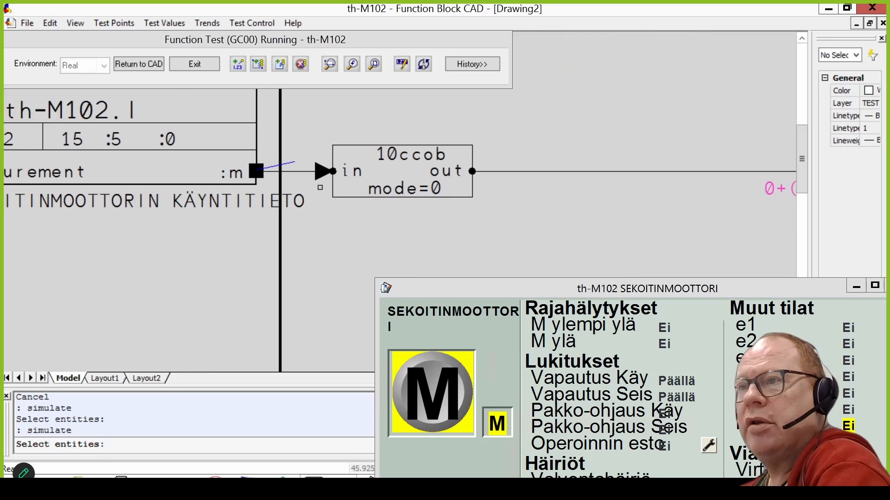
click(198, 185)
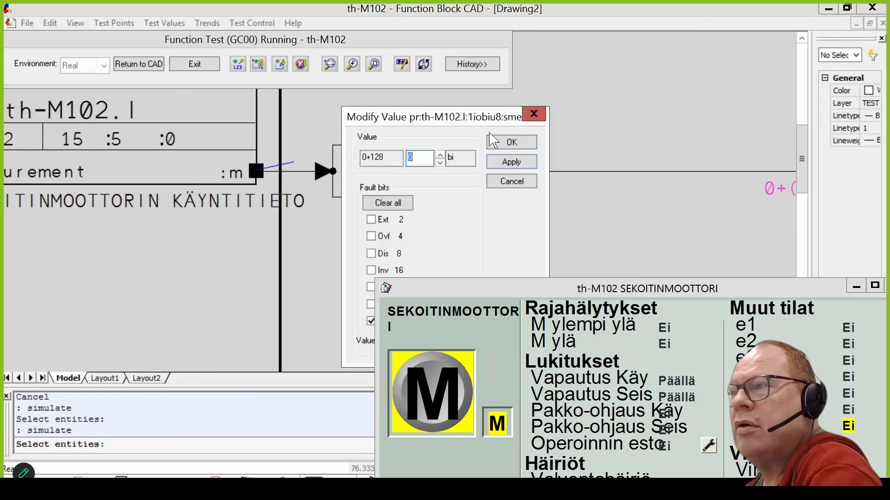
drag(230, 123, 222, 128)
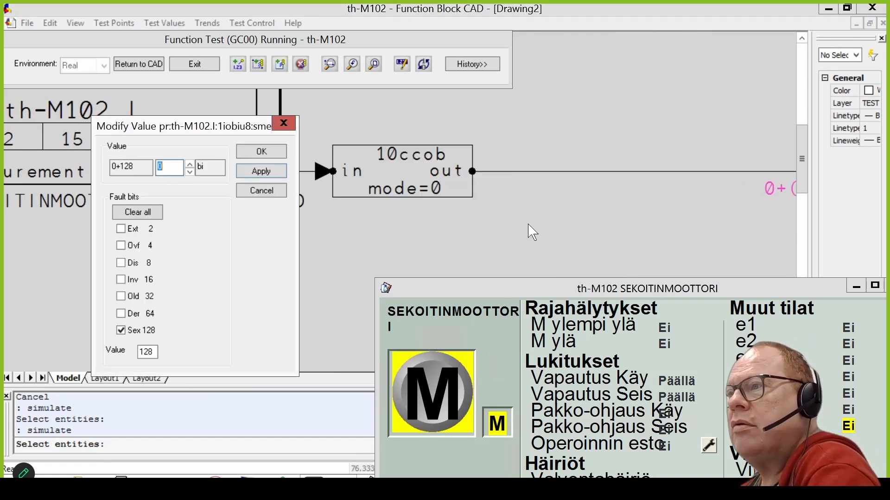
click(268, 151)
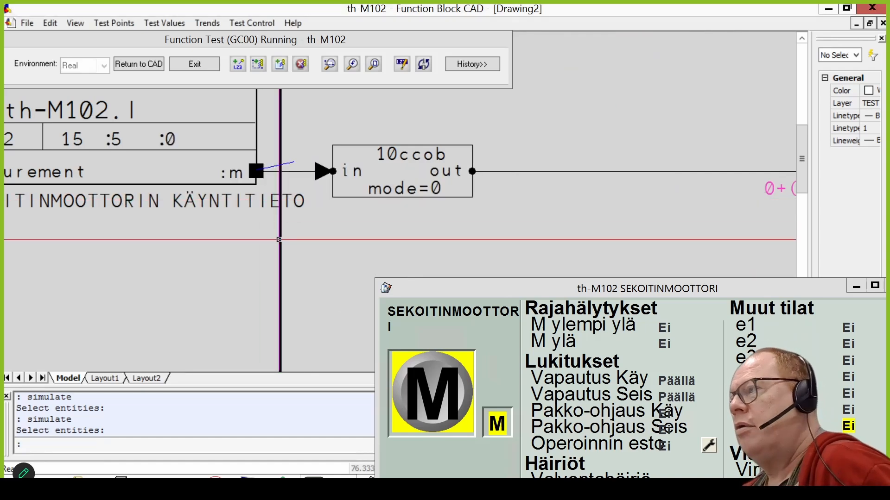
scroll(279, 239, down, 3)
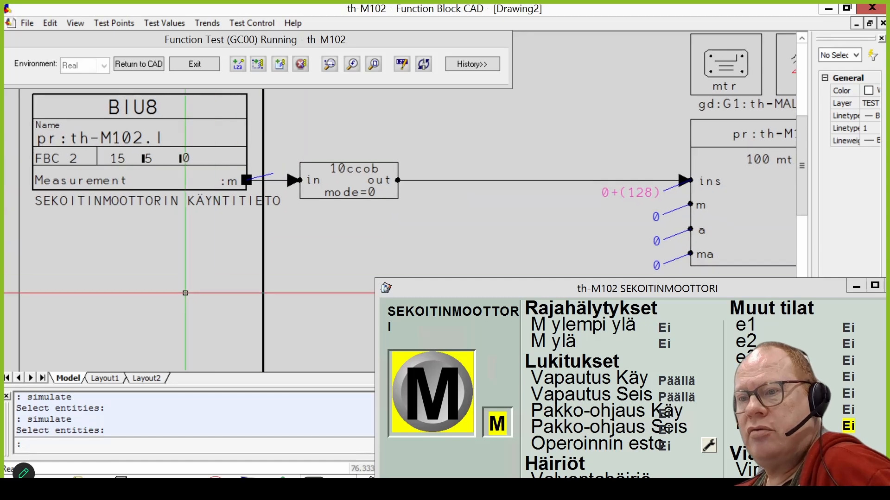
key(Return)
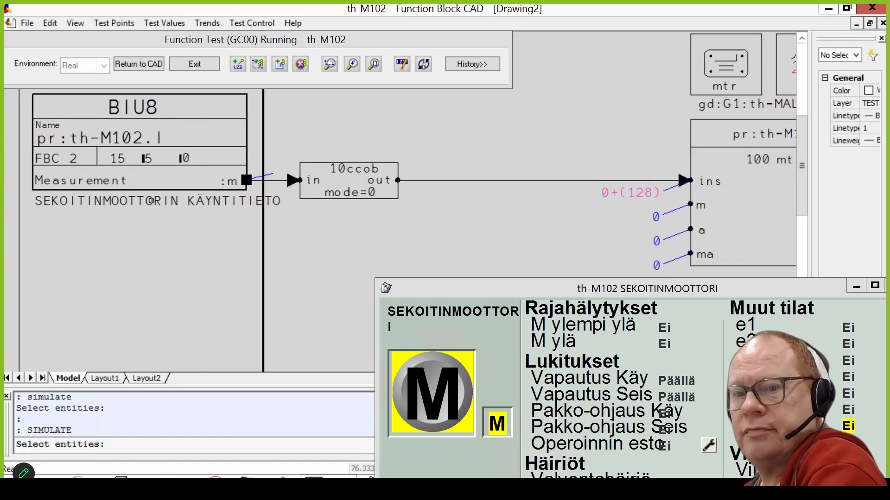
click(150, 201)
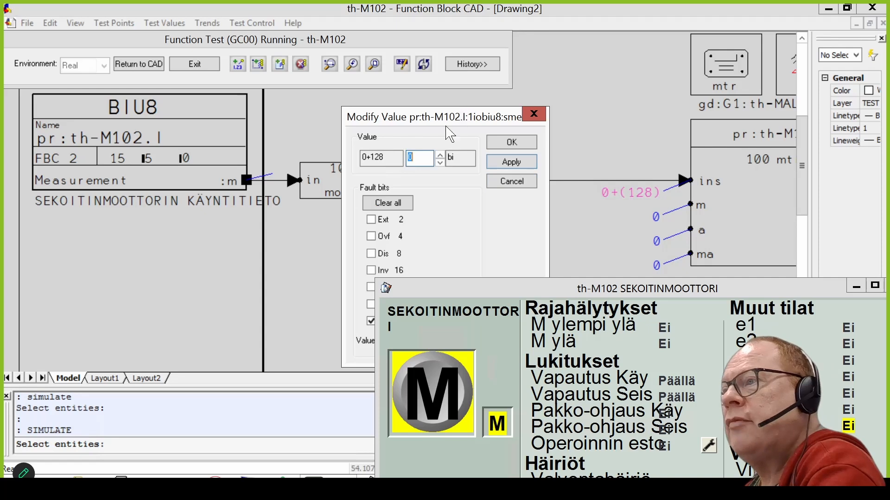
drag(447, 132, 140, 215)
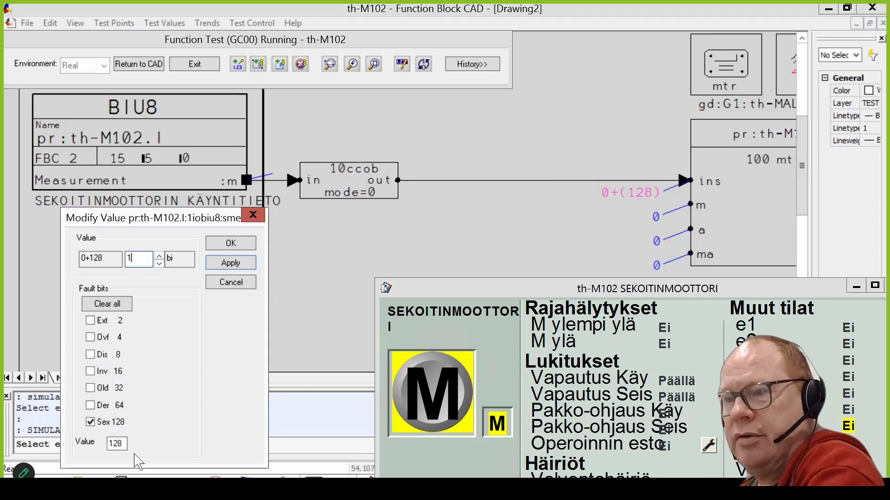
click(241, 283)
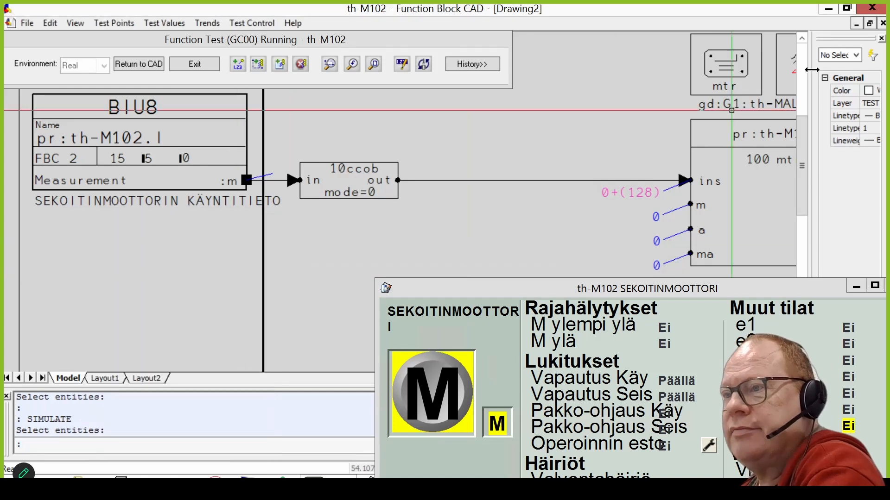
Step: Close the properties palette to enlarge the drawing area and show the mtr block together with the 10ccob block
click(882, 38)
drag(782, 166, 679, 160)
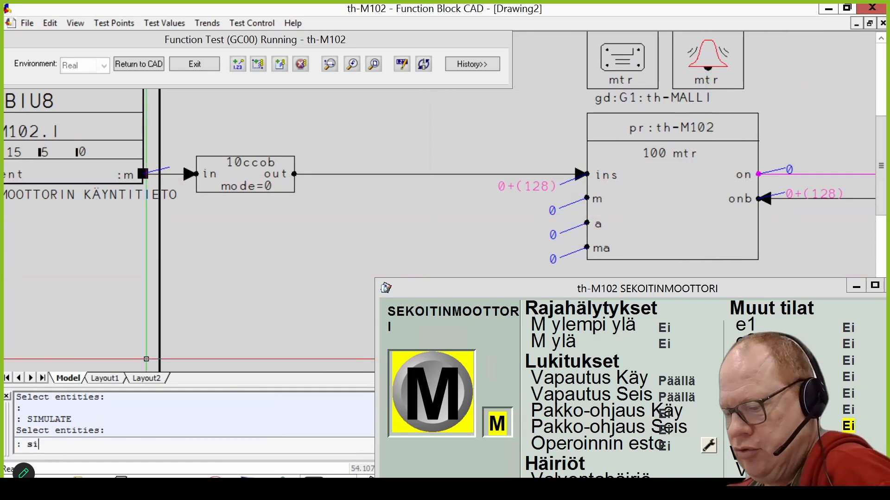
Step: Run the simulate command on the BIU8 input pr:th-M102.I, move its Modify Value dialog clear of the mtr block, and enter value 1
key(Return)
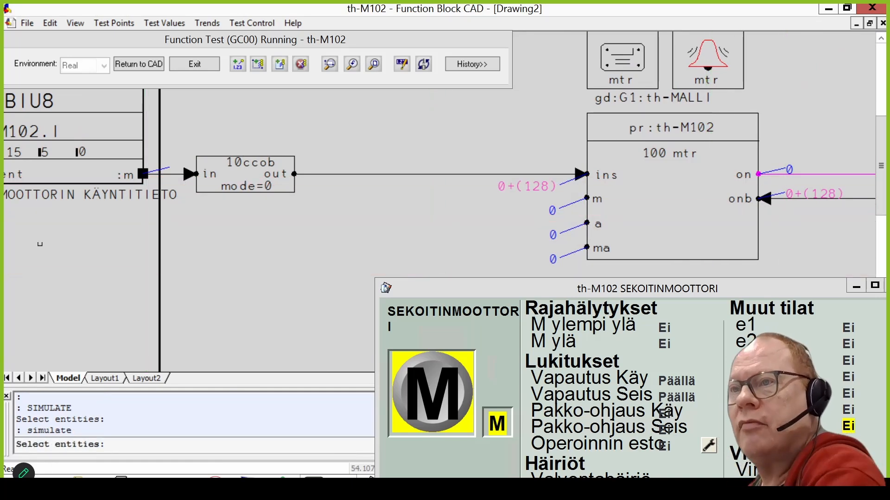
click(116, 202)
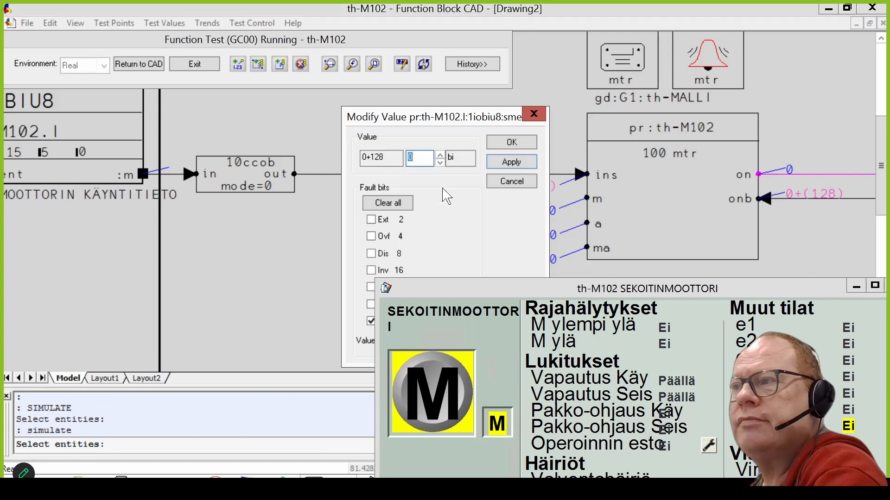
drag(462, 122, 209, 195)
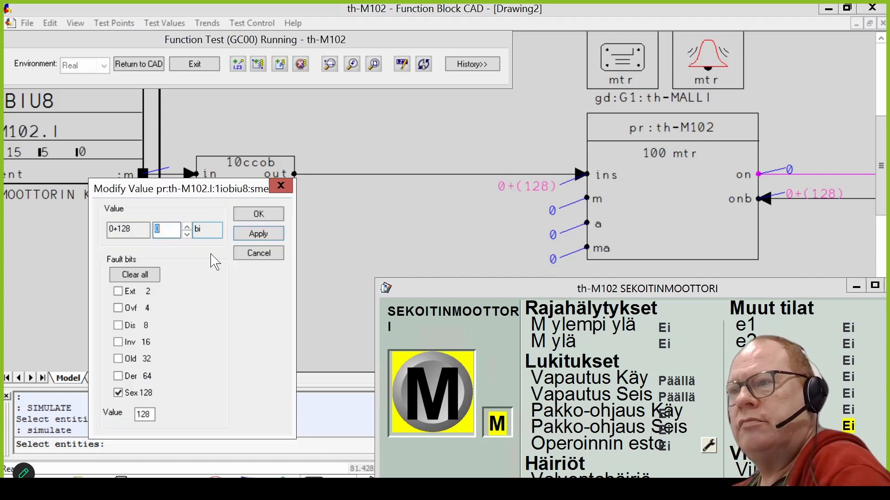
text(1)
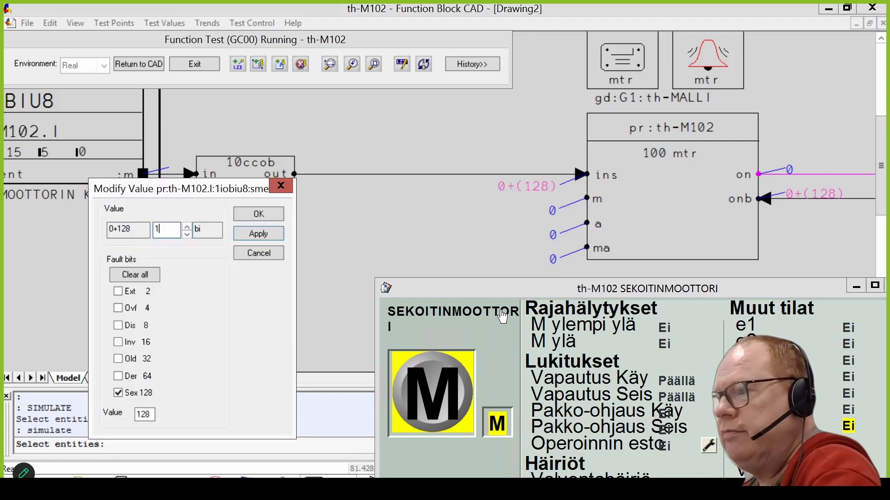
Step: Start the motor with Käyntiin in the th-M102 loop window and apply the simulated running feedback 1 with Sex 128
click(445, 402)
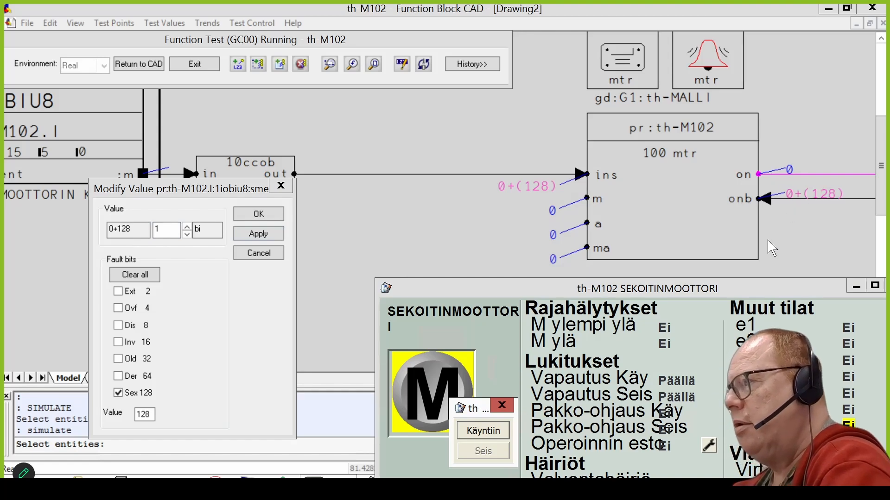
click(492, 436)
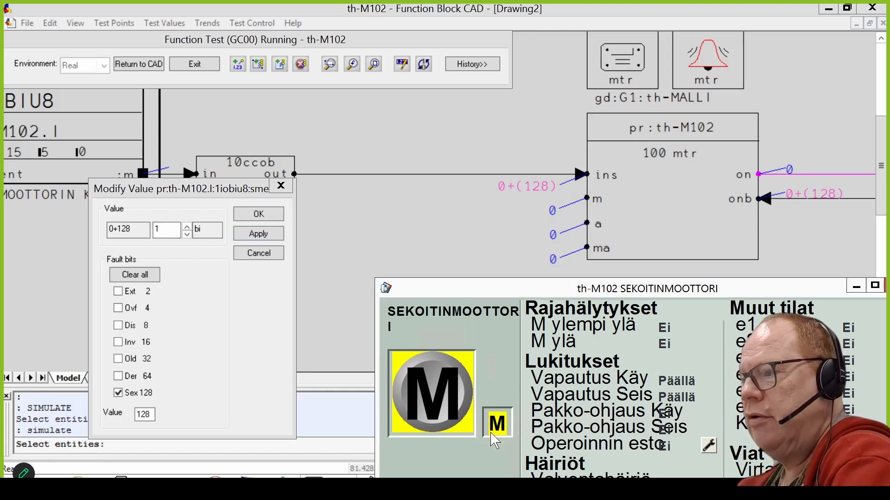
click(260, 234)
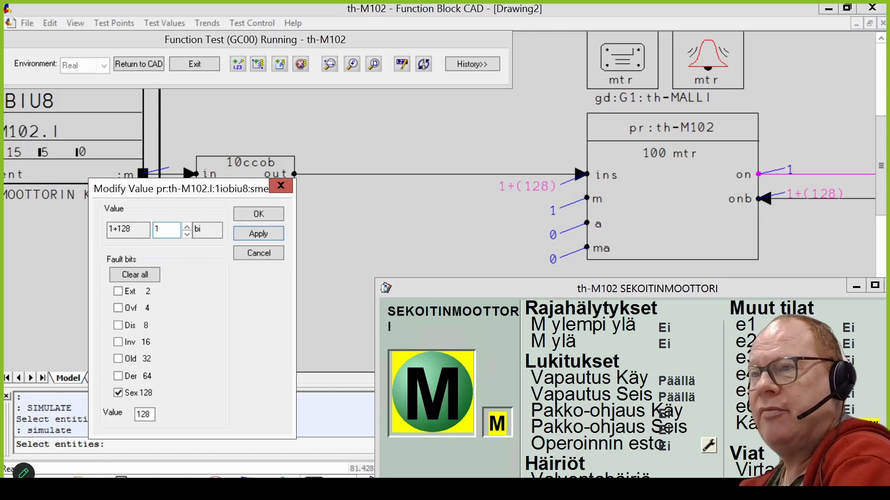
Step: Enter 0 as the simulated running feedback, stop the motor with Seis in the th-M102 loop window, and apply the value
click(158, 229)
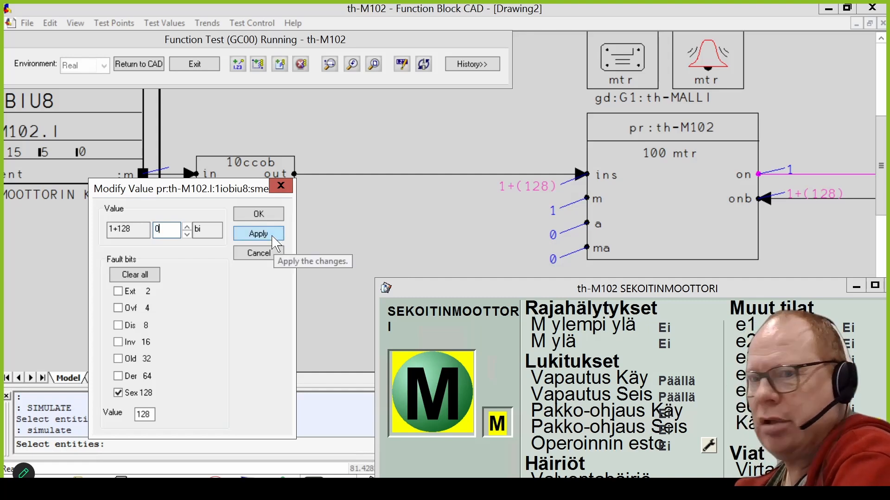
click(431, 400)
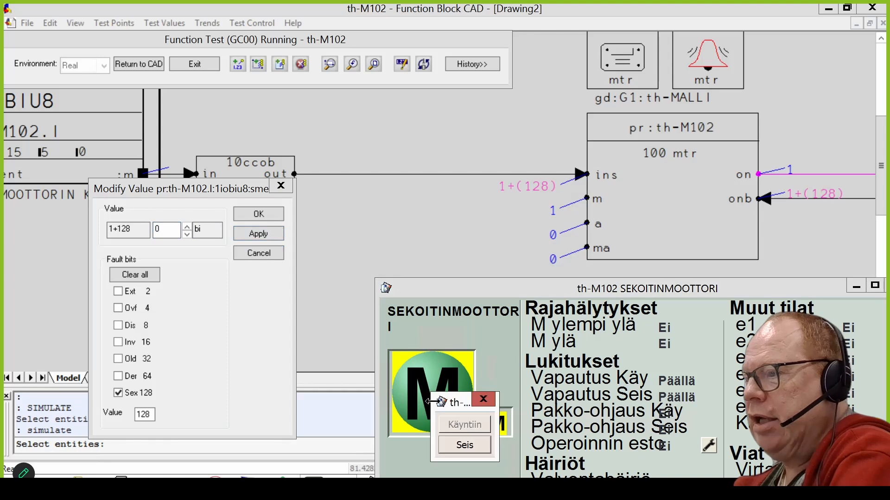
click(464, 445)
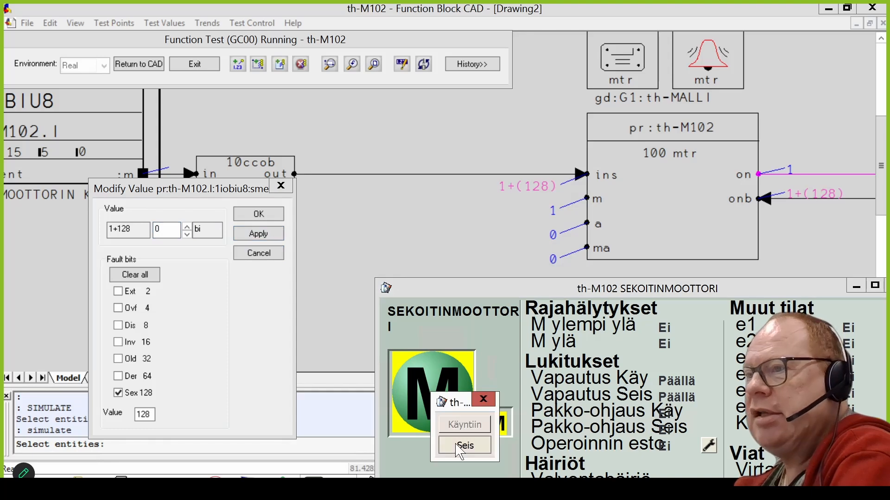
click(257, 243)
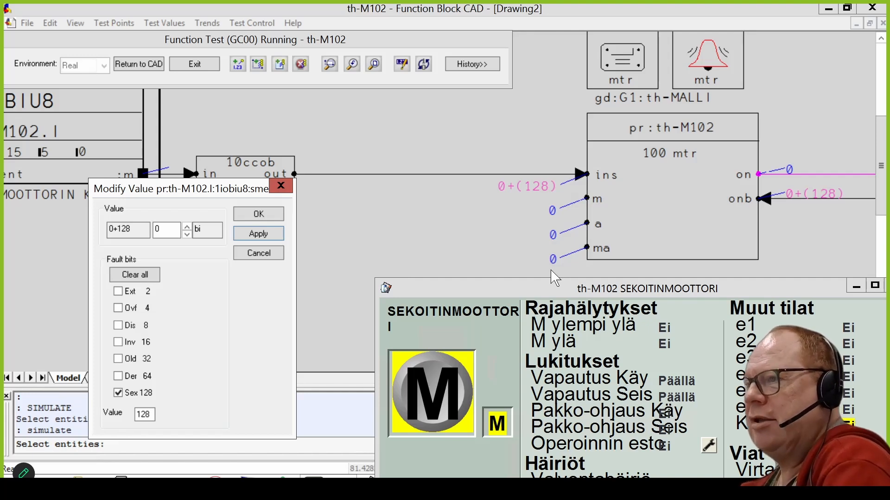
Step: Enter 1 as the running feedback without applying it and start the motor with Käyntiin to test the missing-feedback fault
click(157, 229)
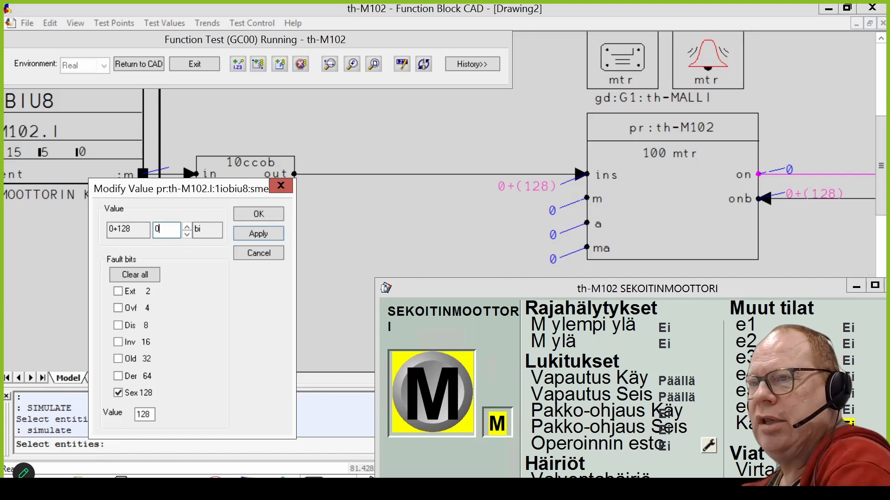
text(1)
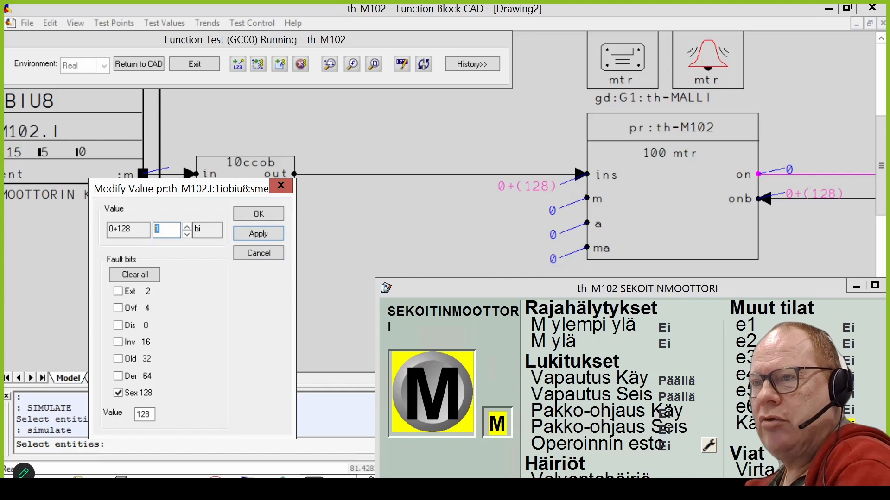
click(460, 397)
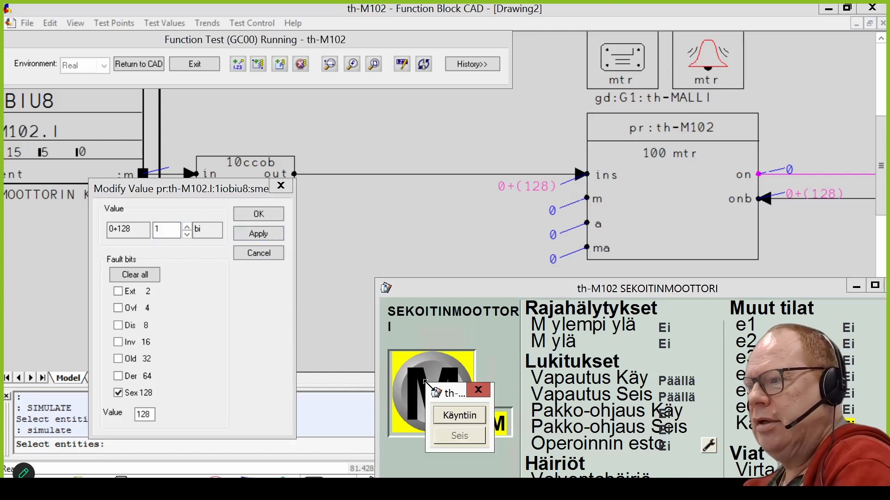
click(461, 418)
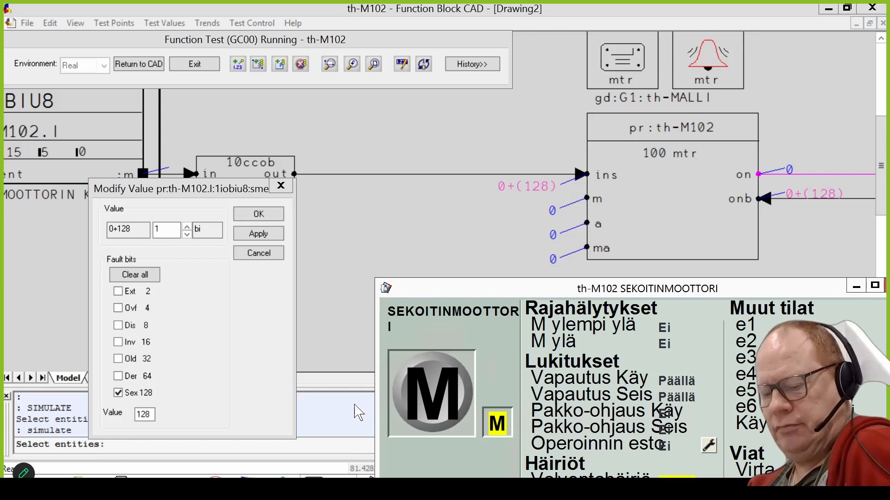
Step: Bring up the DNAuse Control Panel and acknowledge the th-M102 Valvontahäiriö alarm
key(super)
key(super)
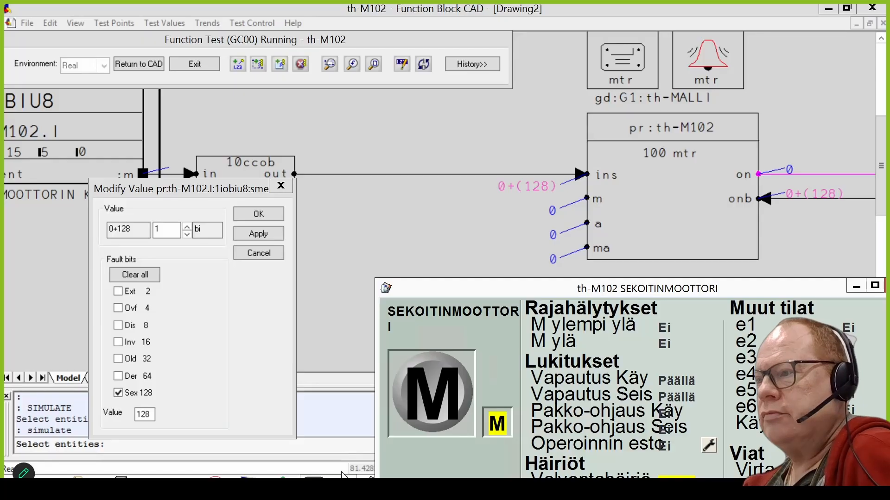
key(alt+Tab)
key(alt+Tab)
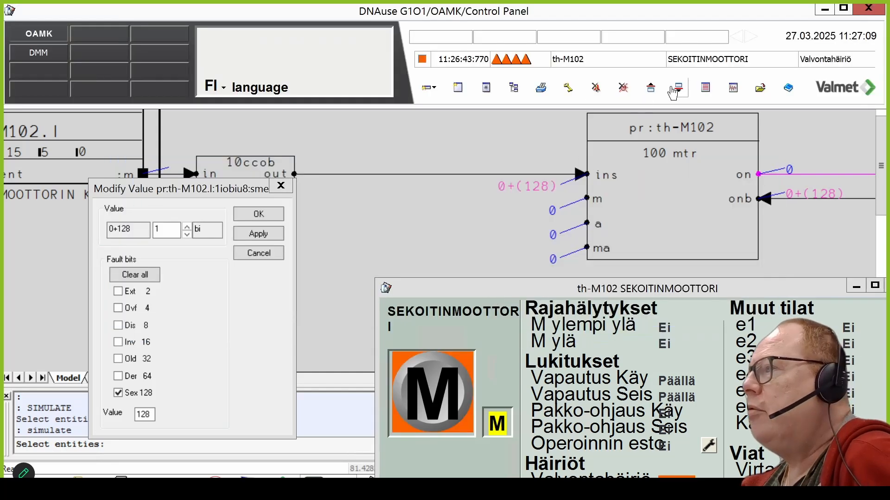
click(617, 91)
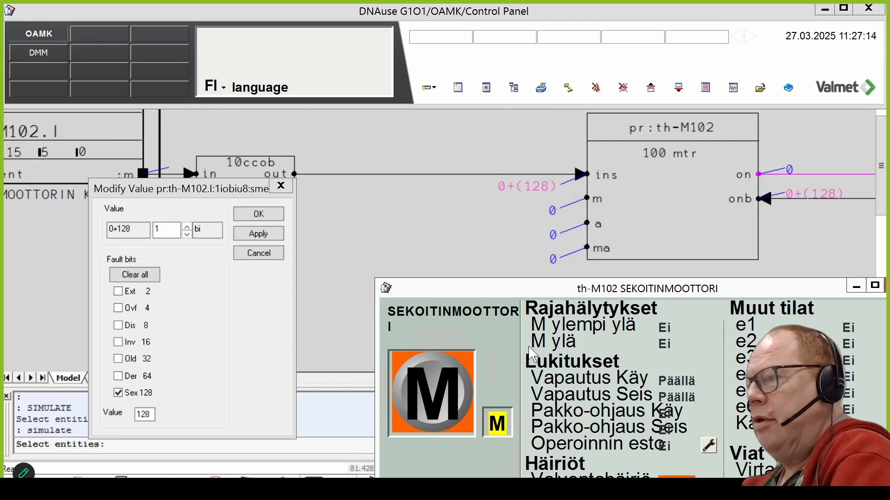
Step: Start the motor again with Käyntiin, apply the simulated running feedback 1, and close the Modify Value dialog accepting it
click(446, 410)
click(477, 436)
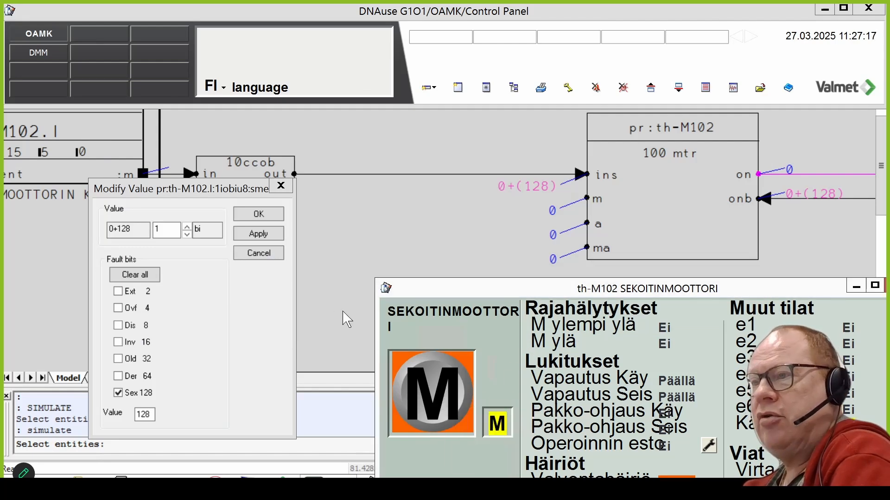
click(276, 234)
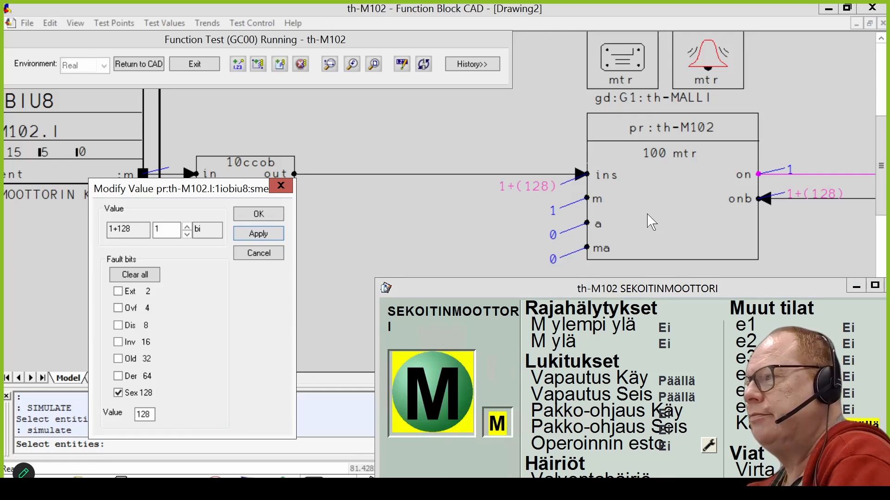
click(269, 216)
Step: Shift the th-M102 loop window aside, stop the function test and return to CAD
drag(592, 292, 533, 292)
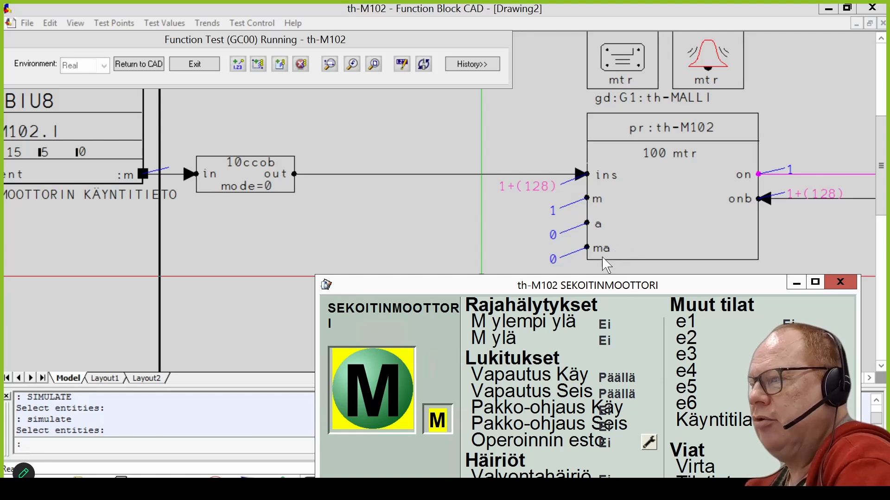
click(154, 73)
click(286, 95)
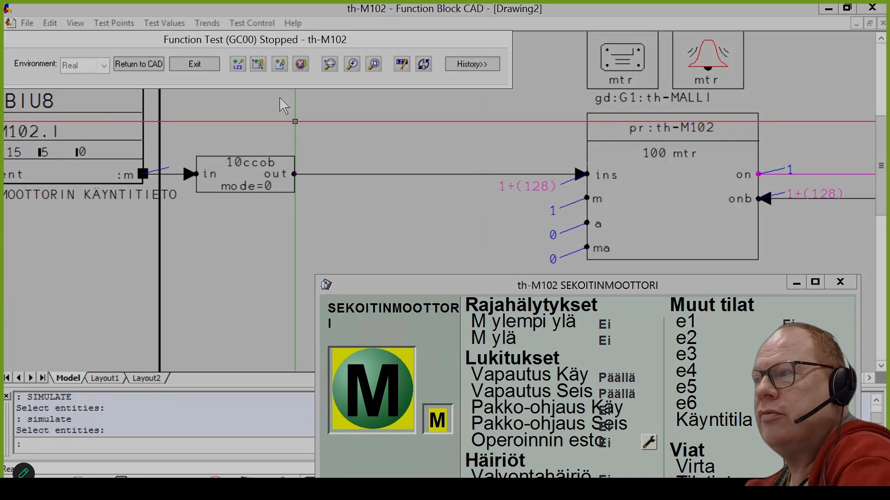